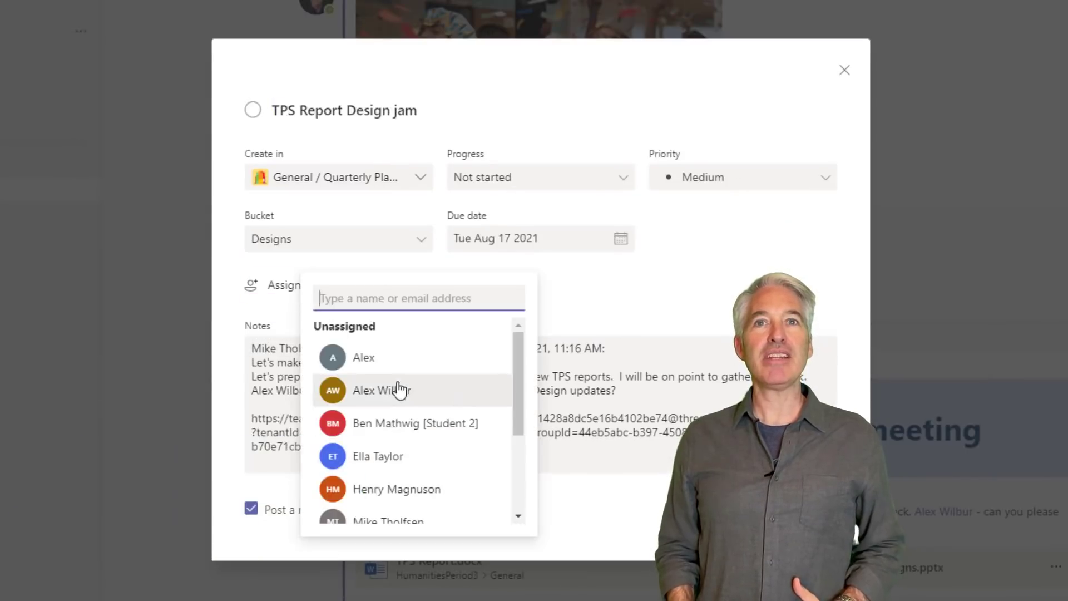
Assign the design jam task to a teammate and set spoken caption language to Norwegian (Norway).
{"action": "left_click", "coordinate": [398, 390]}
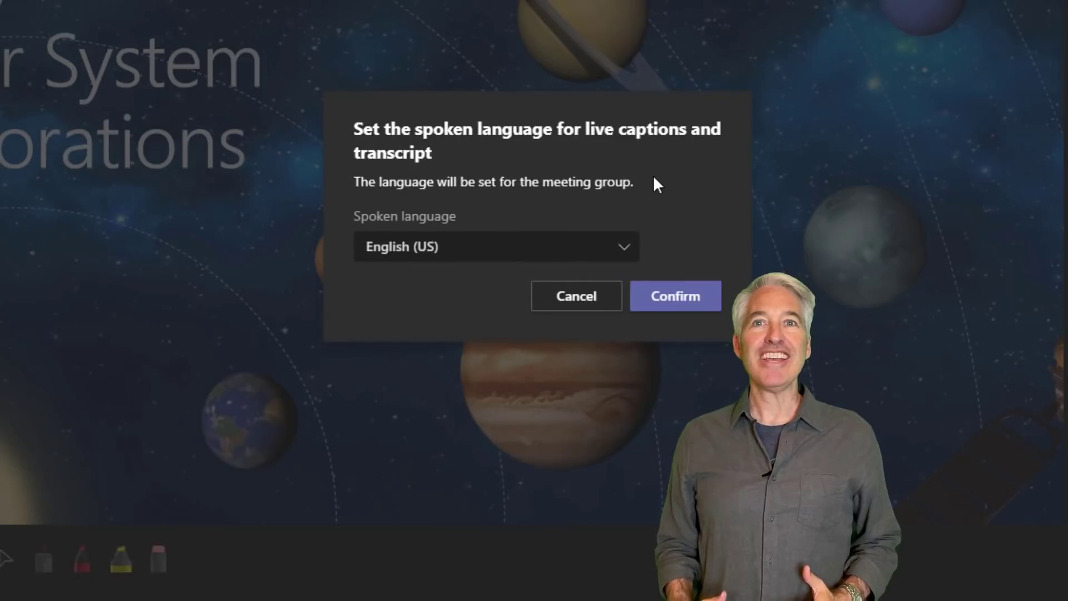
{"action": "left_click", "coordinate": [626, 246]}
{"action": "scroll", "coordinate": [613, 390], "scroll_direction": "down", "scroll_amount": 5}
{"action": "left_click", "coordinate": [612, 465]}
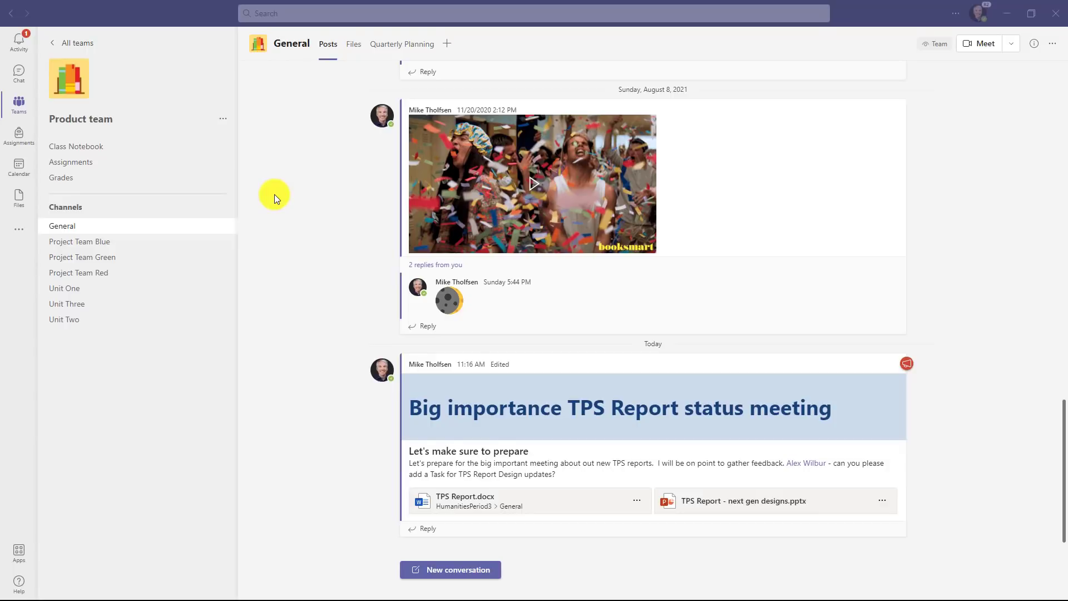
Open the Quarterly Planning plan's Board in Tasks by Planner and To Do, then return to General.
{"action": "left_click", "coordinate": [20, 233]}
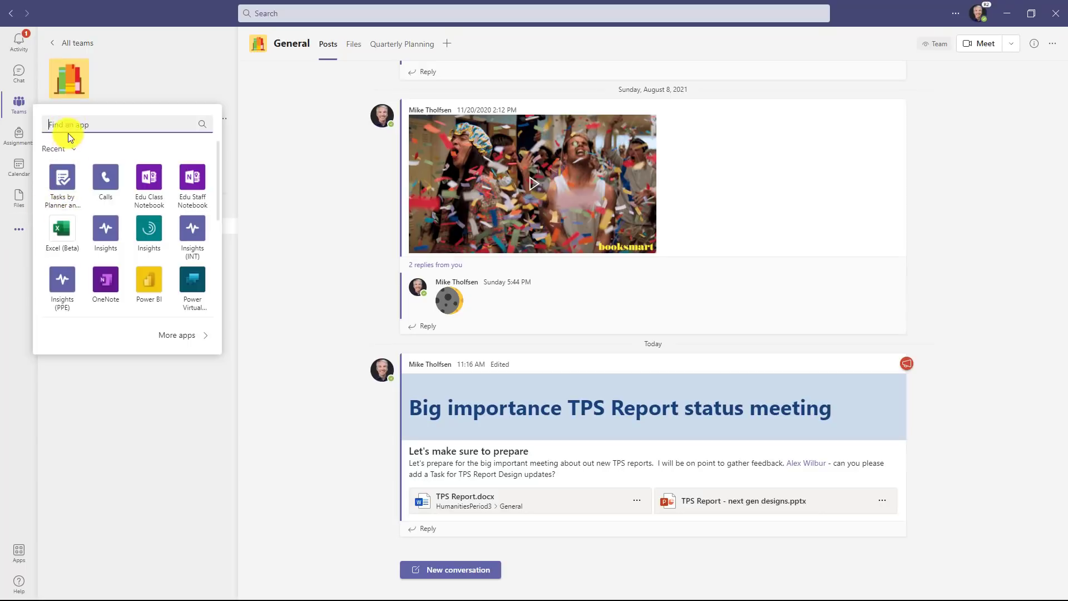
{"action": "left_click", "coordinate": [65, 178]}
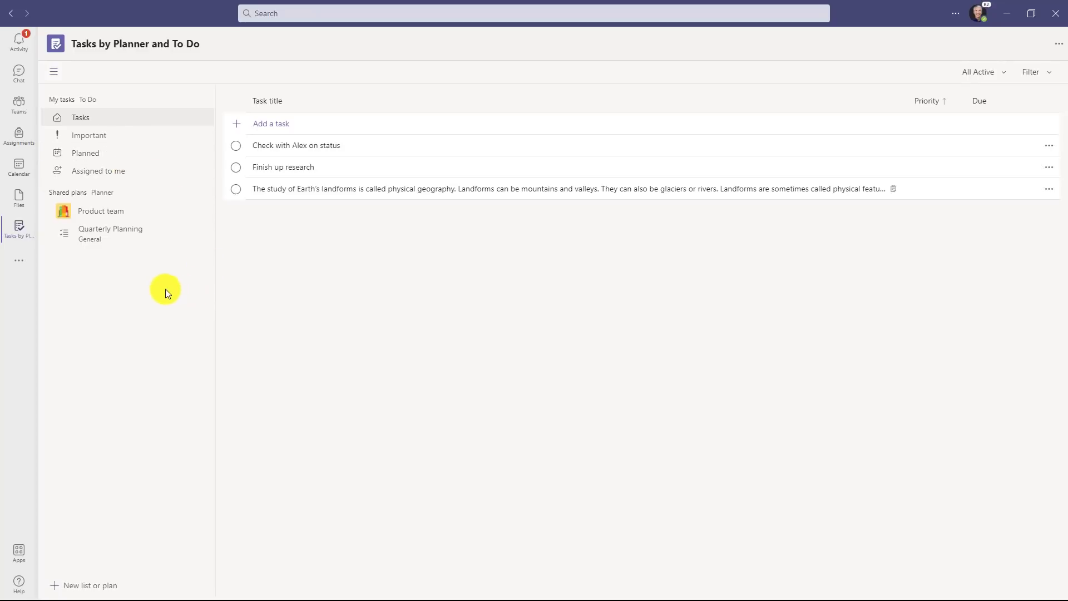
{"action": "left_click", "coordinate": [119, 234]}
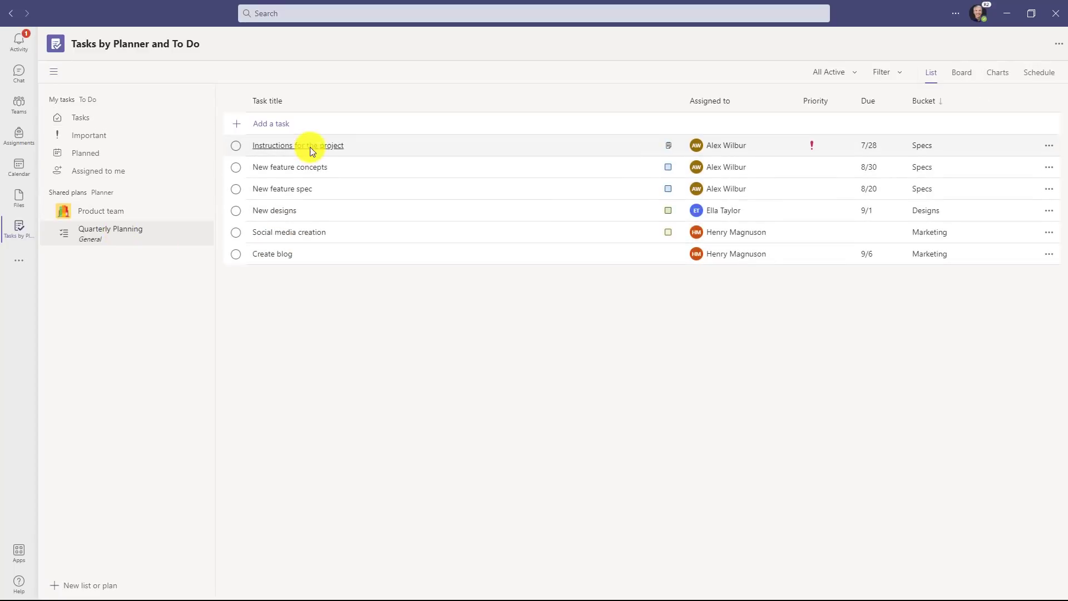
{"action": "left_click", "coordinate": [962, 71]}
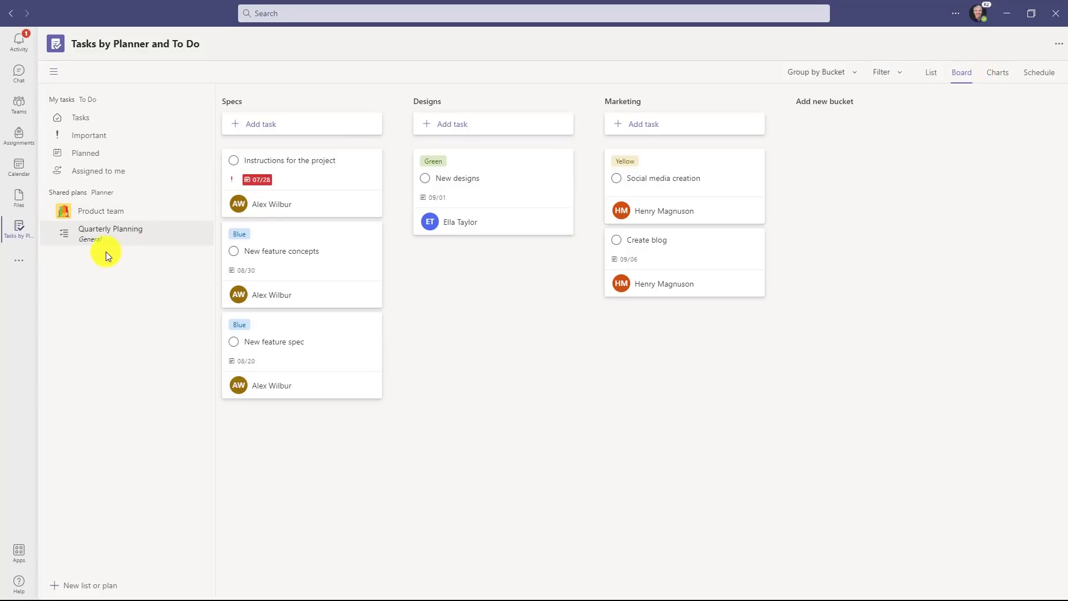
{"action": "left_click", "coordinate": [20, 106]}
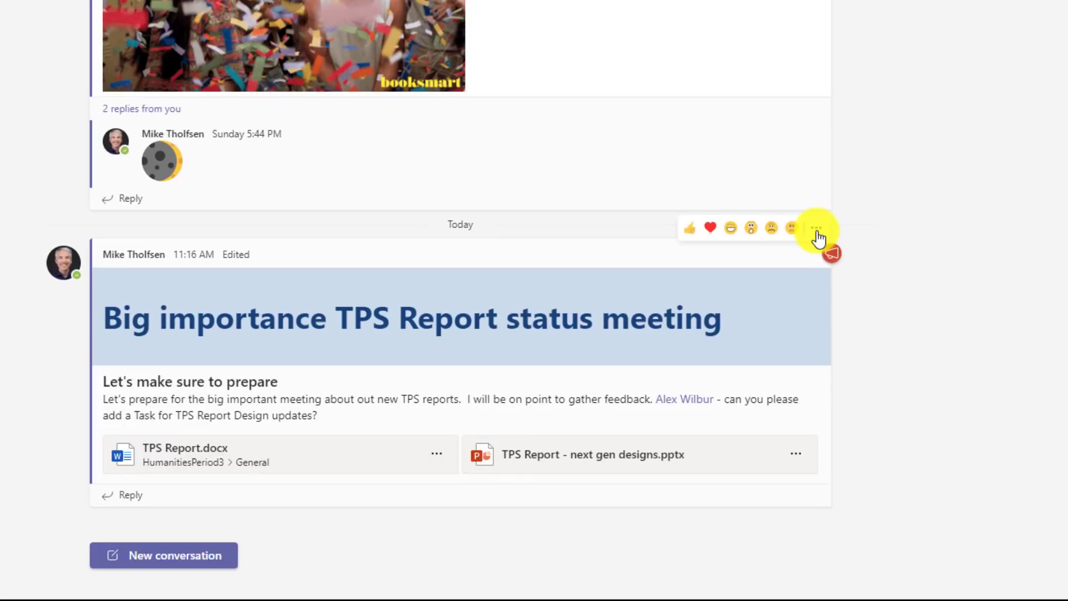
Start a task from the meeting message and title it 'TPS Report planning task'.
{"action": "left_click", "coordinate": [824, 248]}
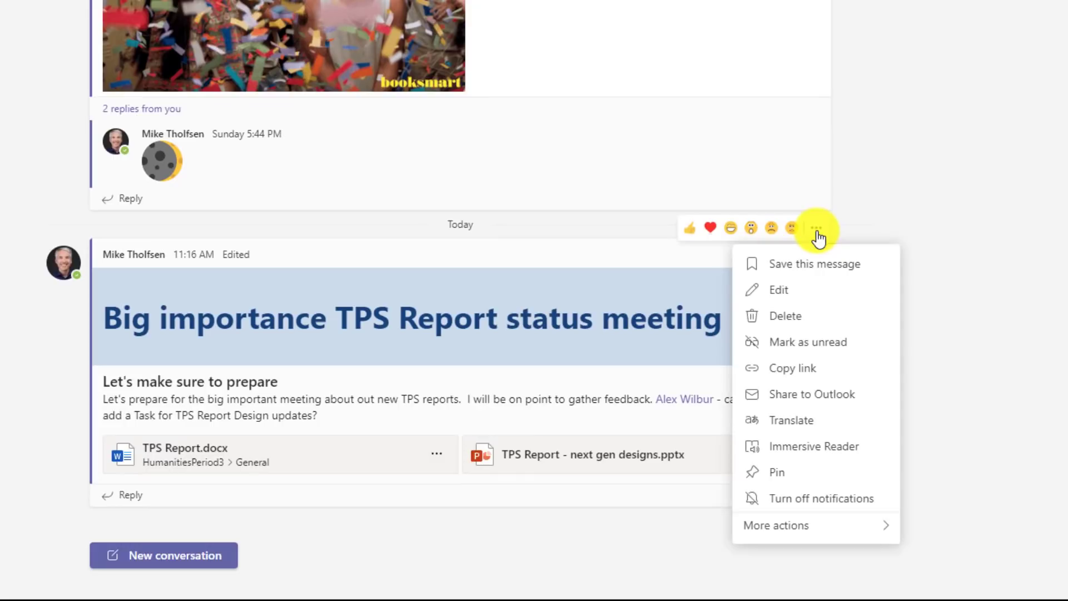
{"action": "mouse_move", "coordinate": [826, 533]}
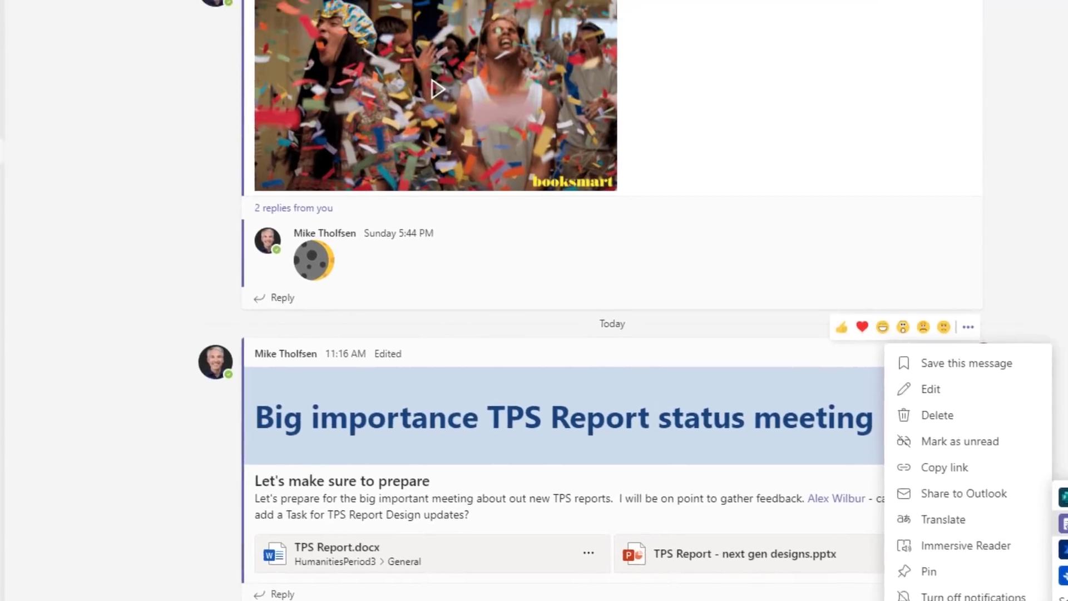
{"action": "left_click", "coordinate": [989, 429]}
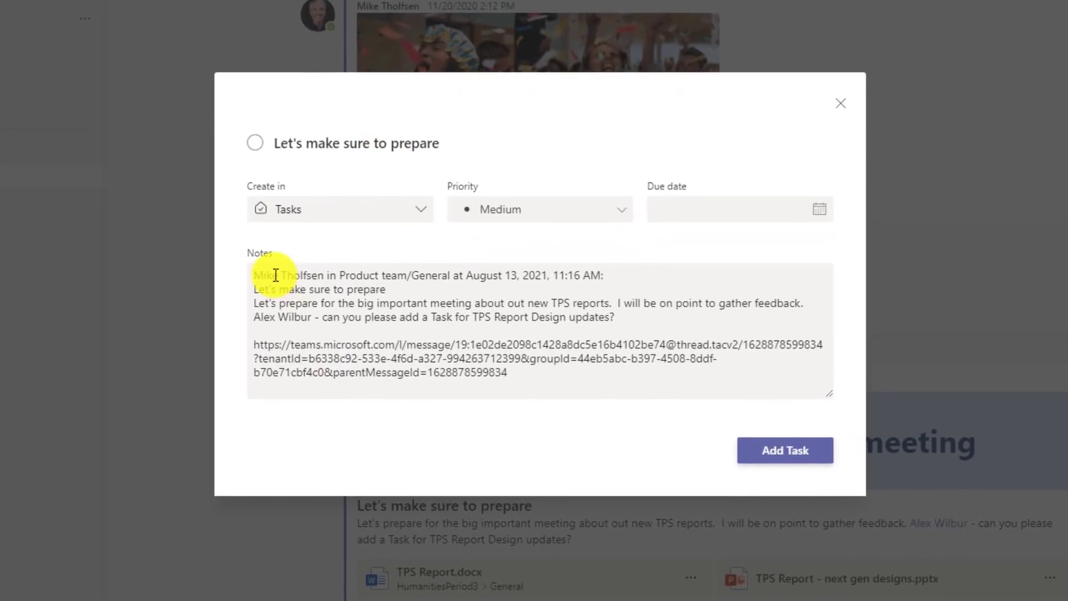
{"action": "left_click_drag", "start_coordinate": [276, 274], "coordinate": [508, 371]}
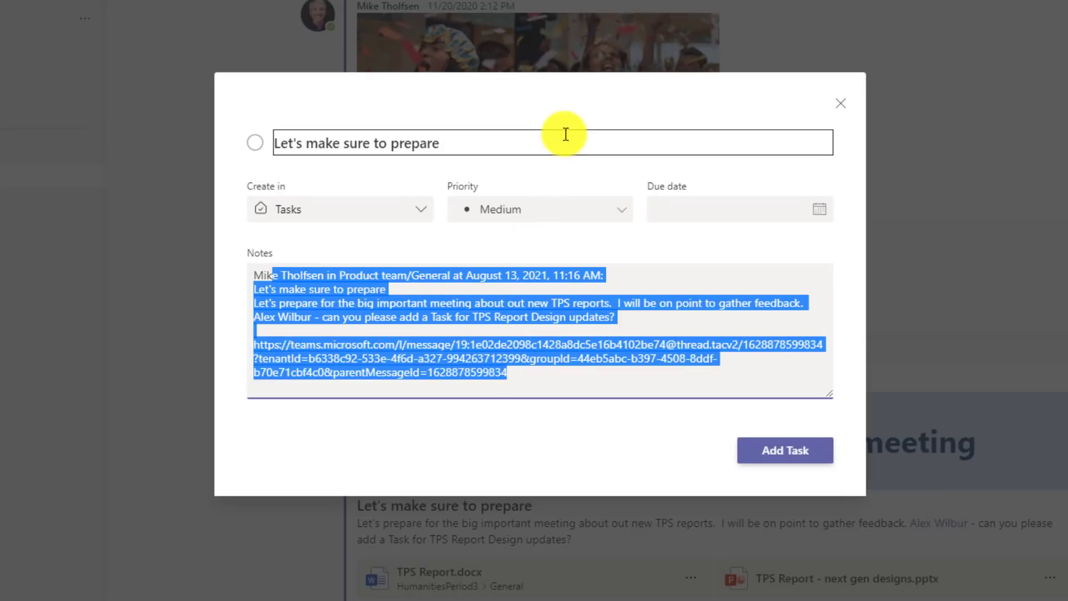
{"action": "left_click", "coordinate": [565, 134]}
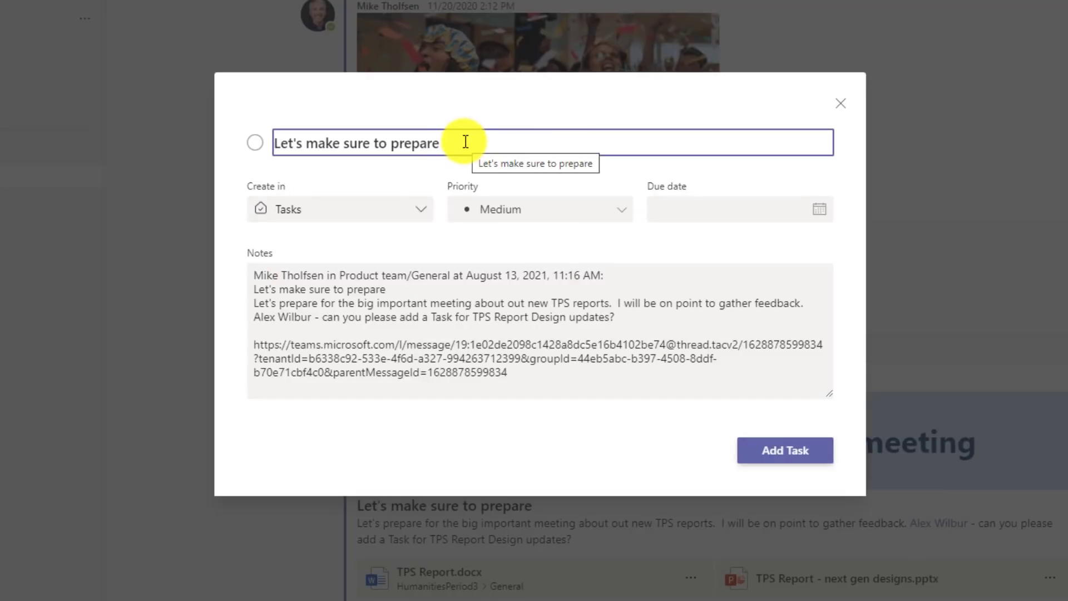
{"action": "key", "text": "ctrl+a"}
{"action": "type", "text": "TPS Report planning task"}
Mark it Important, due Aug 20, keep it in personal Tasks, and add it.
{"action": "left_click", "coordinate": [608, 217]}
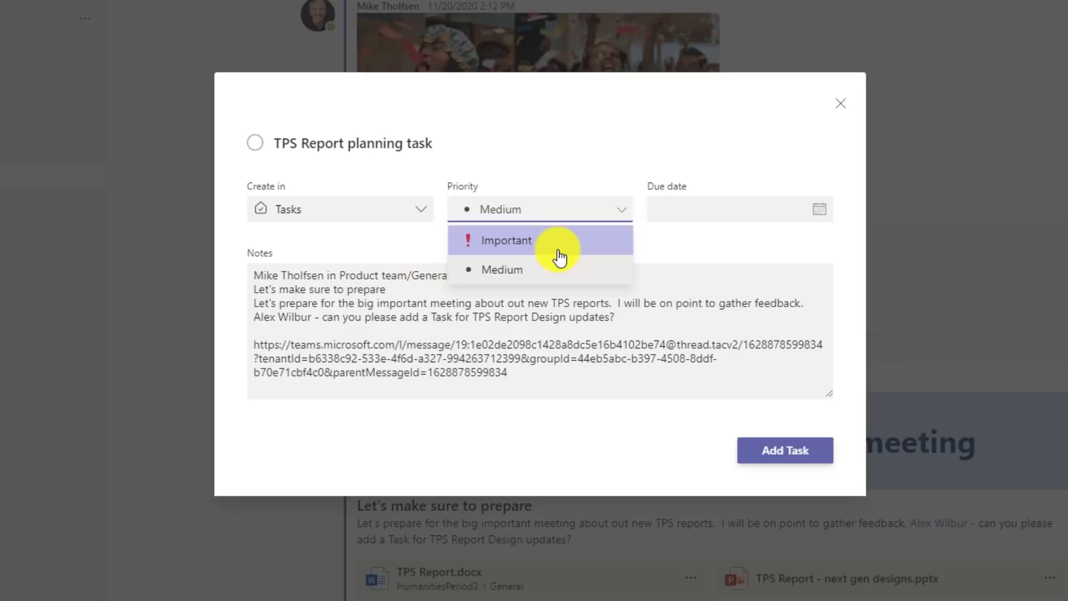
{"action": "left_click", "coordinate": [560, 256]}
{"action": "left_click", "coordinate": [820, 212]}
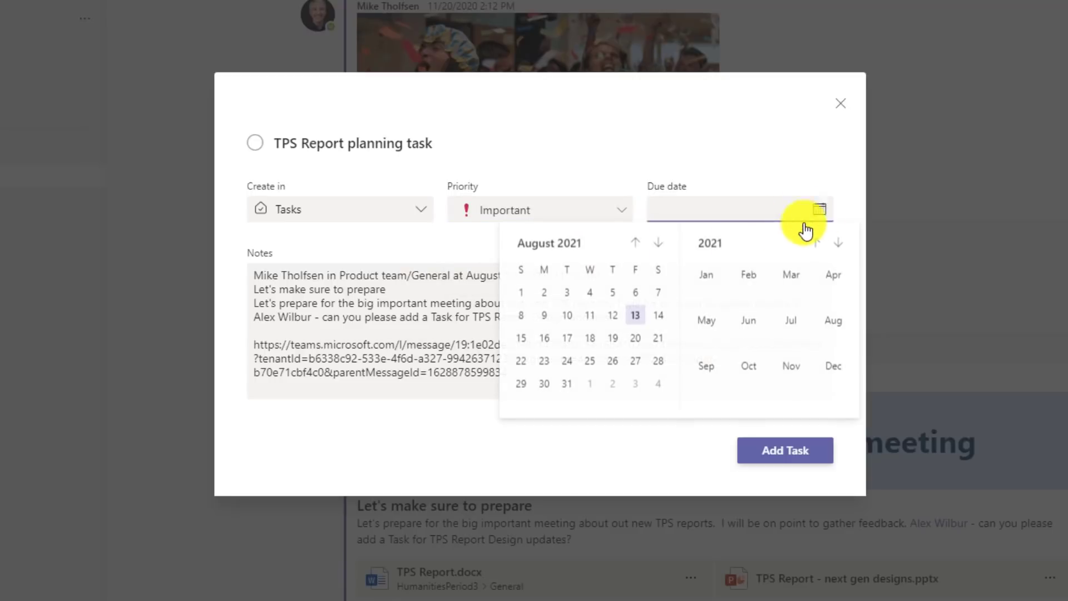
{"action": "left_click", "coordinate": [635, 338]}
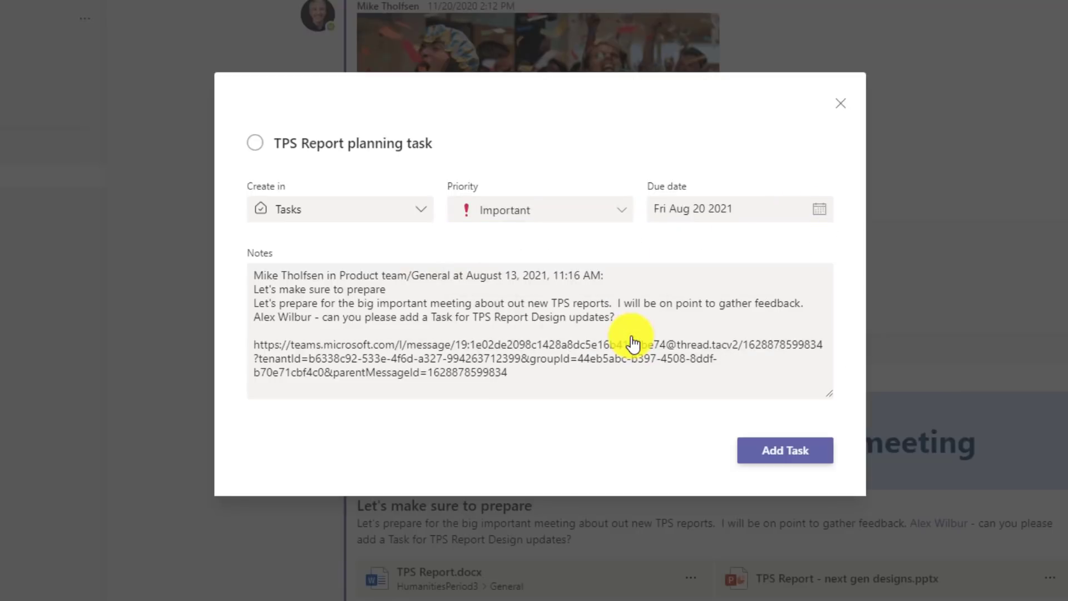
{"action": "left_click", "coordinate": [416, 218]}
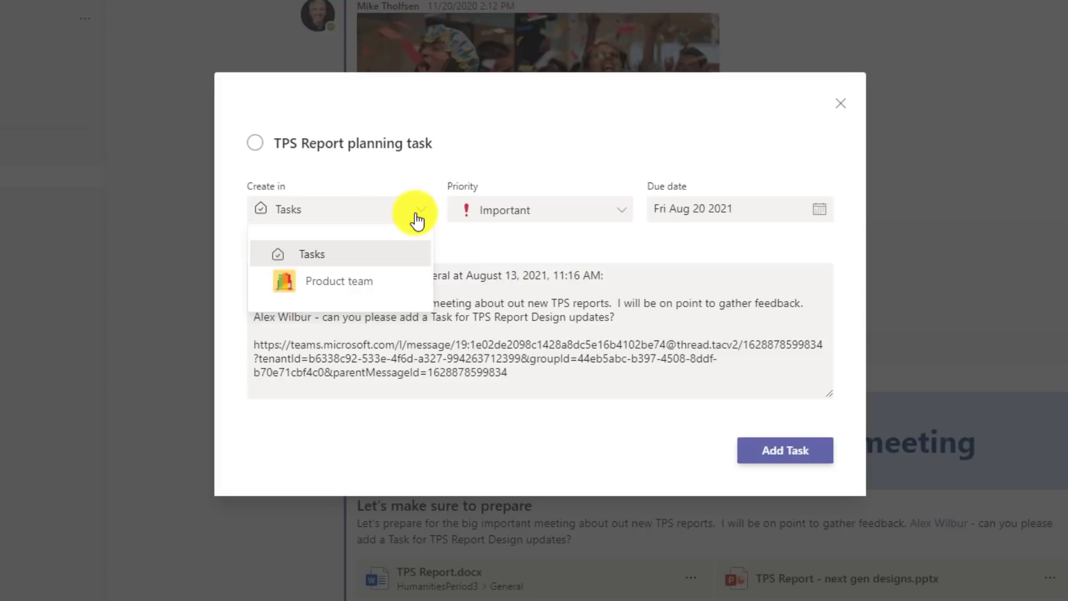
{"action": "left_click", "coordinate": [258, 283]}
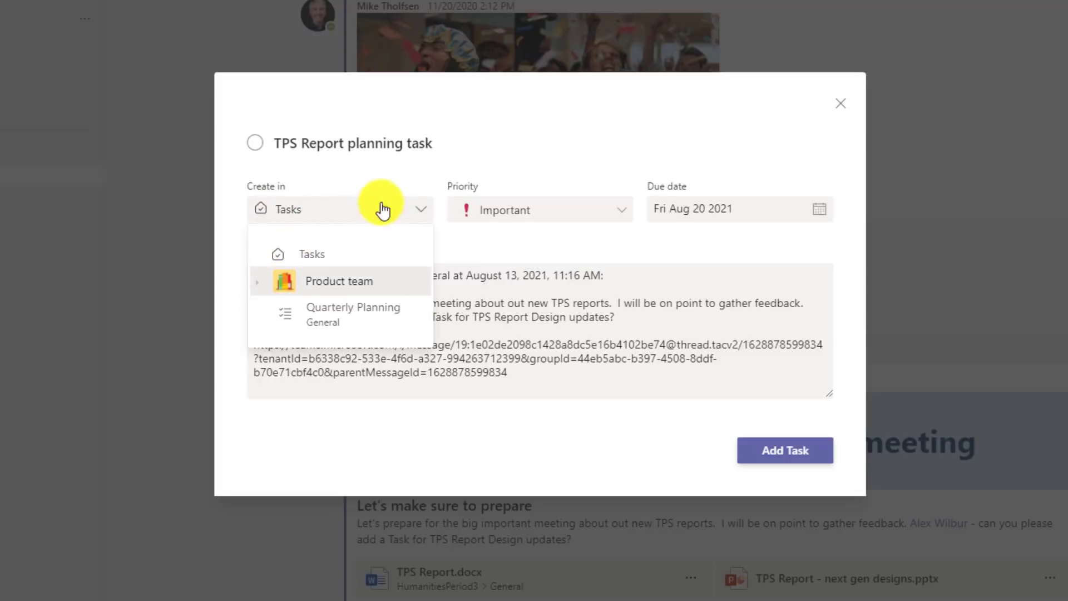
{"action": "left_click", "coordinate": [452, 147]}
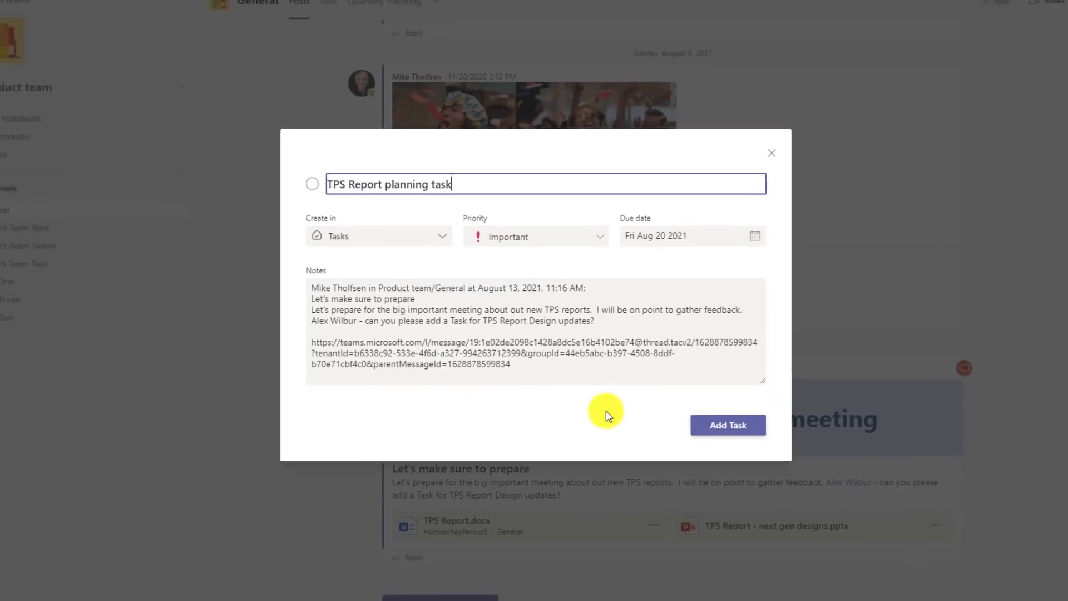
{"action": "left_click", "coordinate": [786, 453]}
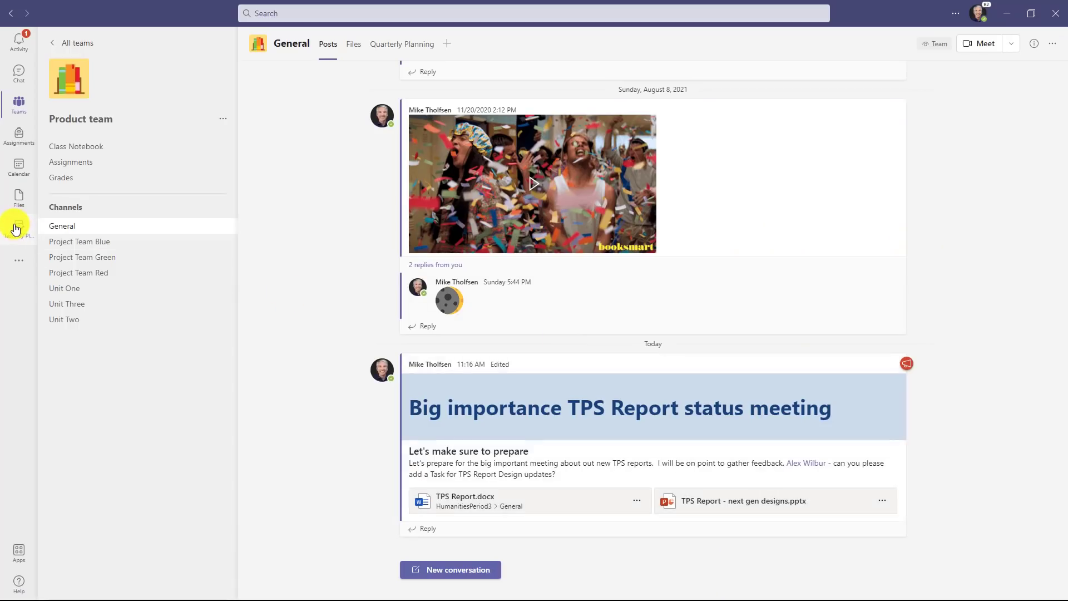
Open Tasks by Planner and To Do, go to My tasks > Tasks, and filter to Important.
{"action": "left_click", "coordinate": [15, 228]}
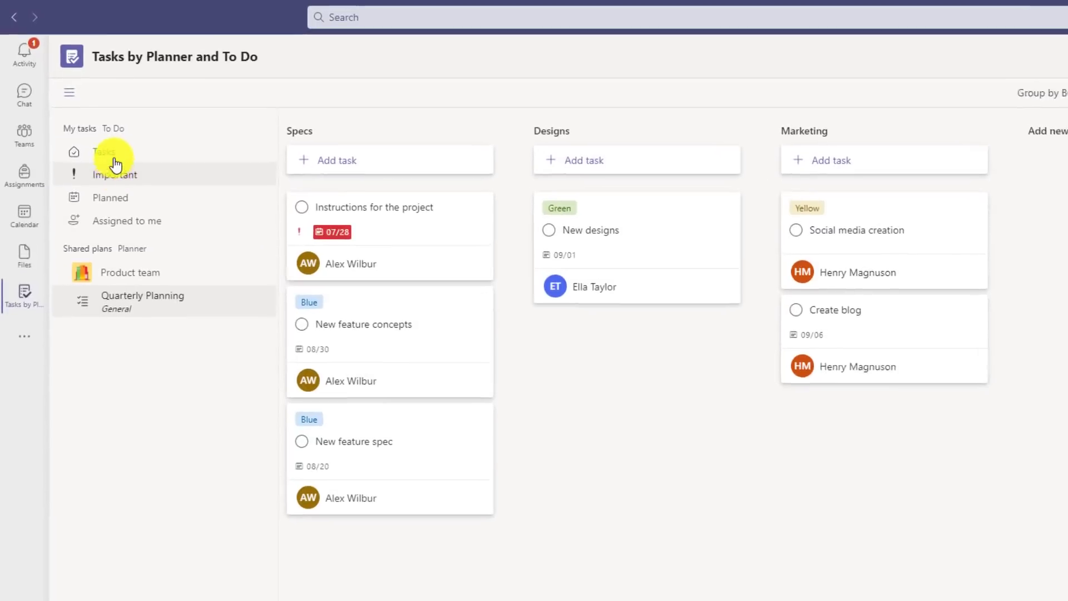
{"action": "left_click", "coordinate": [91, 125]}
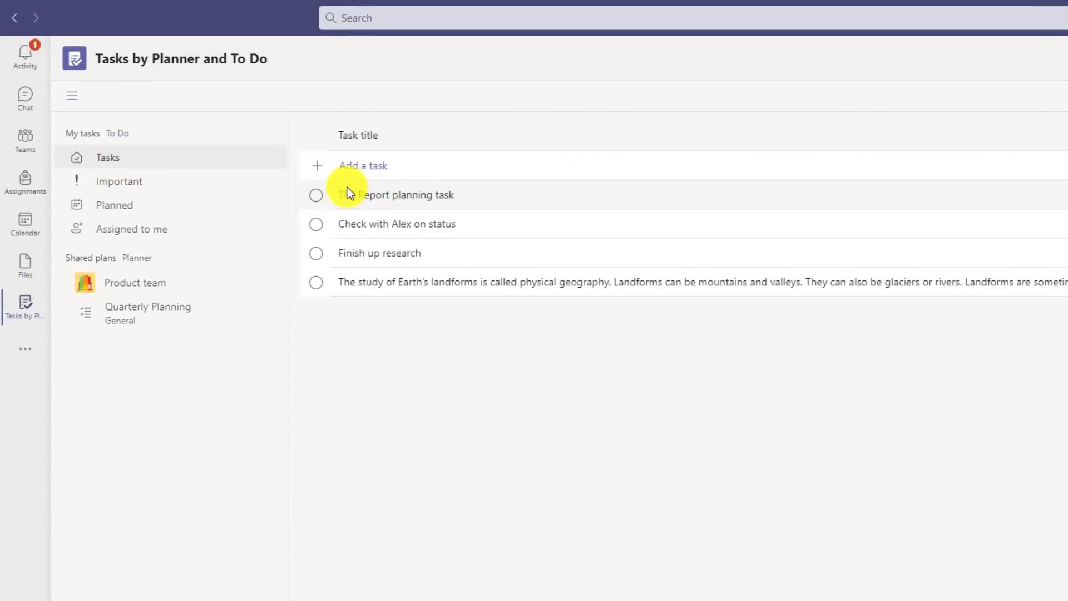
{"action": "left_click", "coordinate": [129, 184]}
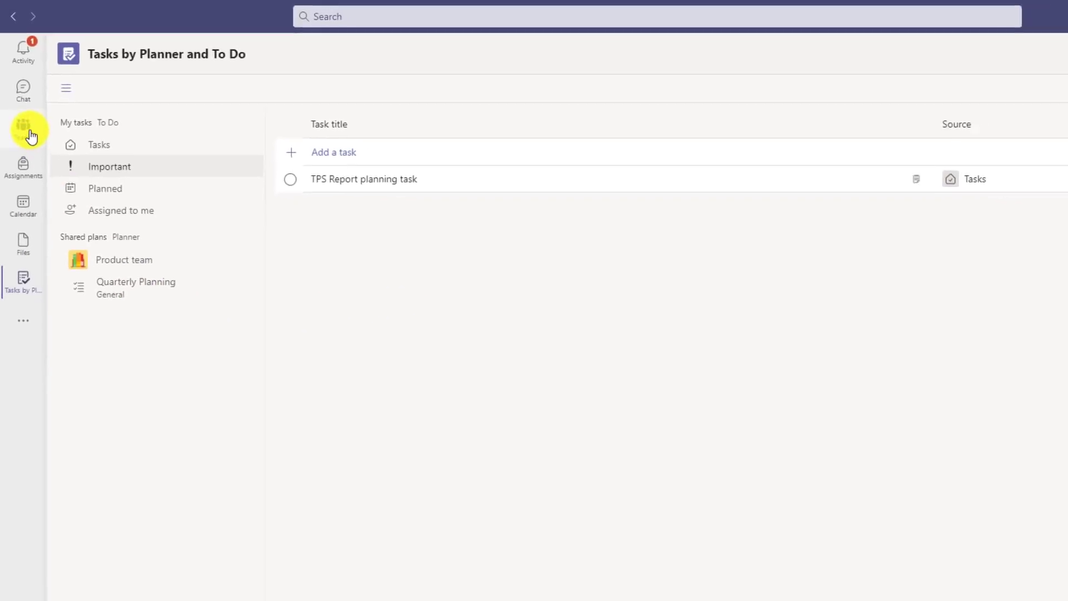
From the General channel meeting message, start a Quarterly Planning task titled 'TPS Report Design jam'.
{"action": "left_click", "coordinate": [27, 130]}
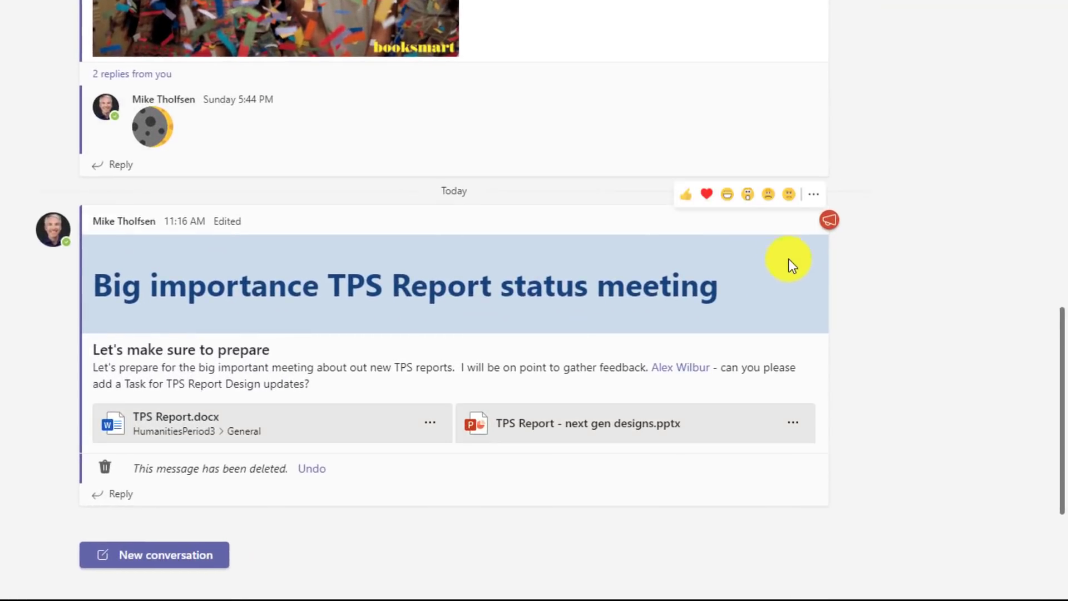
{"action": "left_click", "coordinate": [812, 194]}
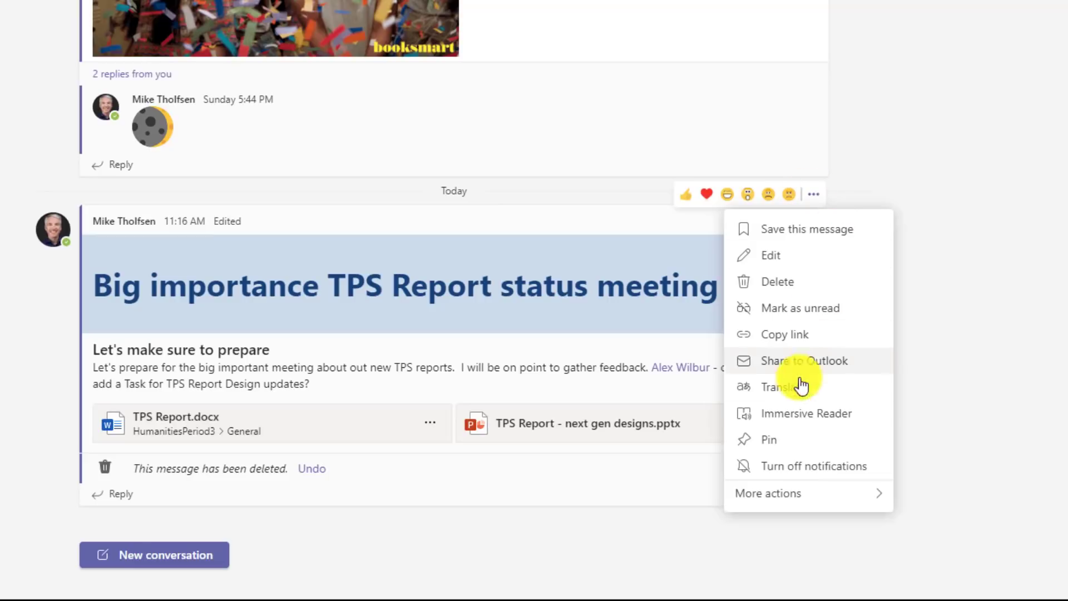
{"action": "mouse_move", "coordinate": [819, 497]}
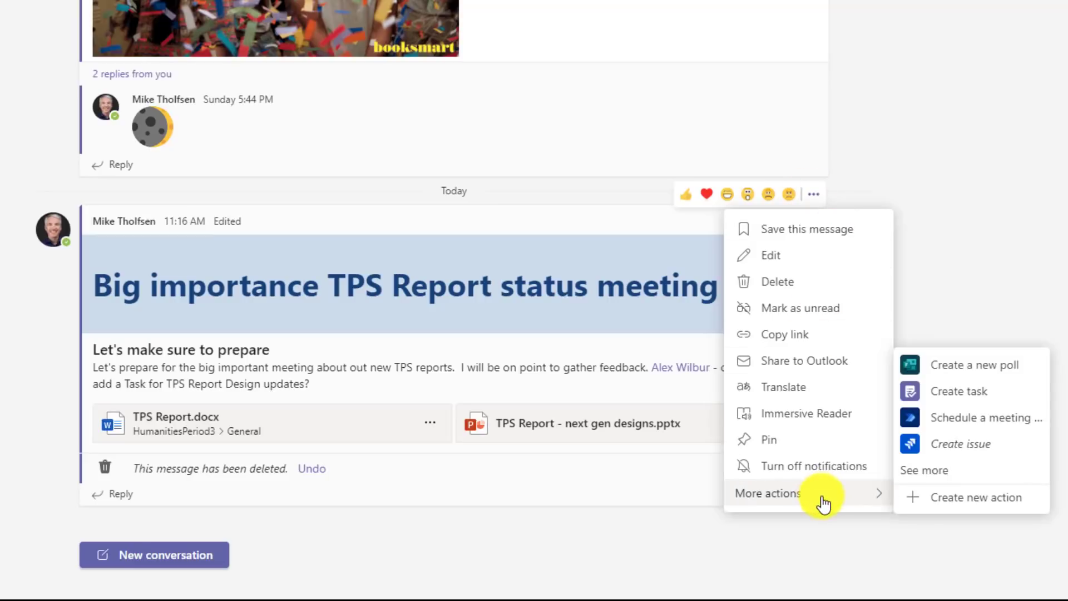
{"action": "left_click", "coordinate": [946, 392]}
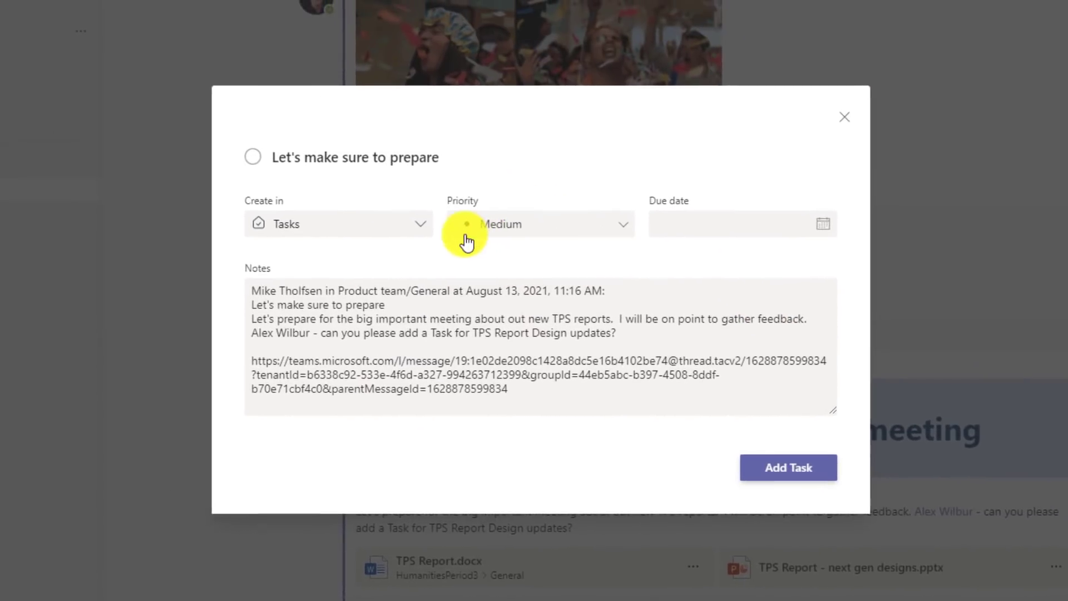
{"action": "left_click", "coordinate": [371, 205]}
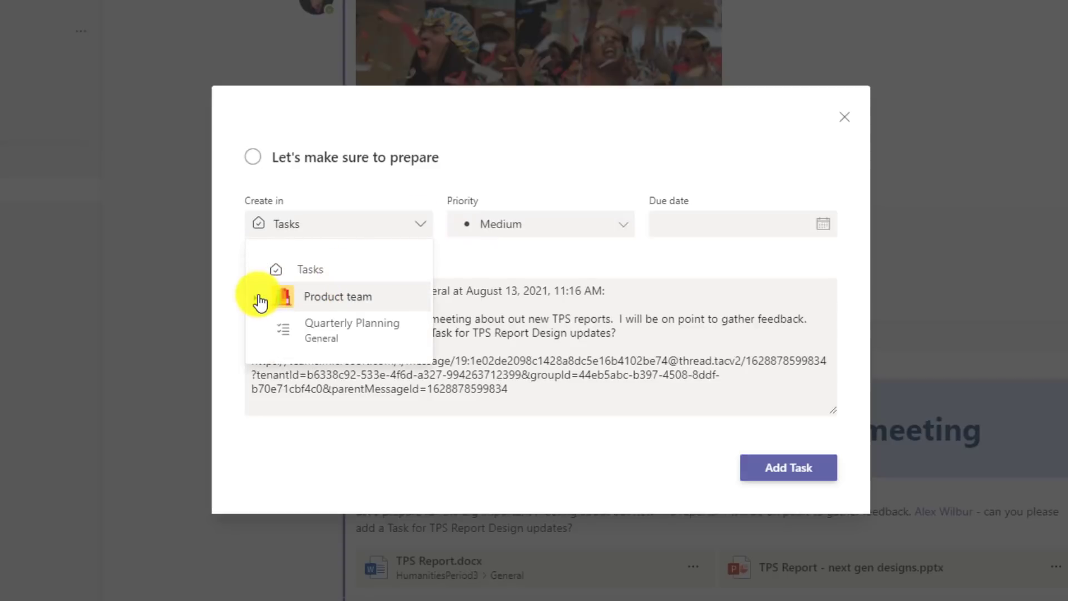
{"action": "left_click", "coordinate": [389, 333]}
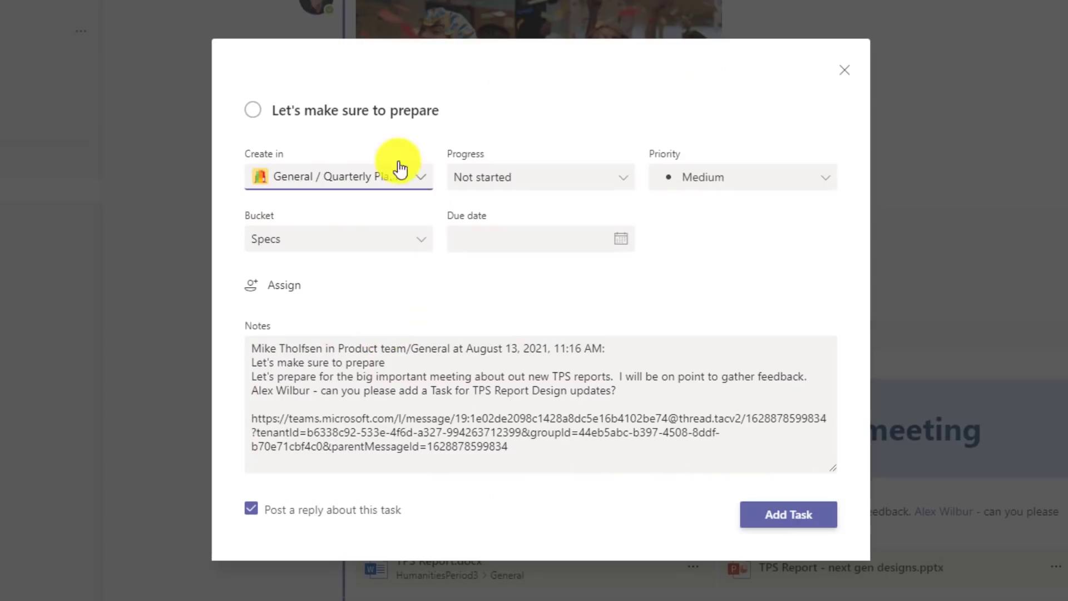
{"action": "left_click_drag", "start_coordinate": [421, 115], "coordinate": [253, 111]}
{"action": "type", "text": "TPS Report Design jam"}
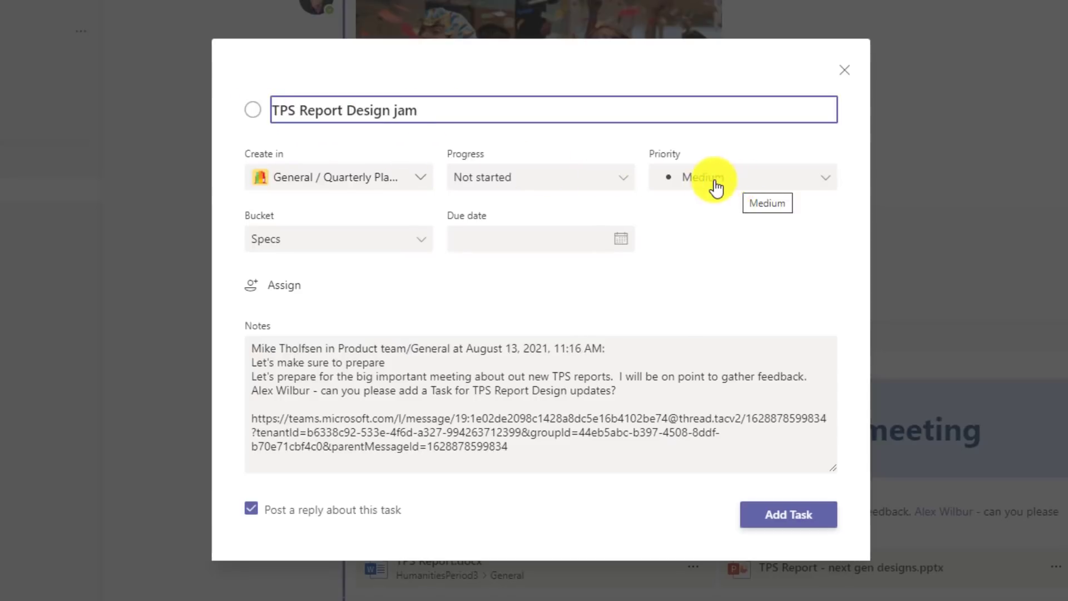
Put it in the Designs bucket, due Aug 17 2021, assign a team member, and add it.
{"action": "left_click", "coordinate": [300, 250]}
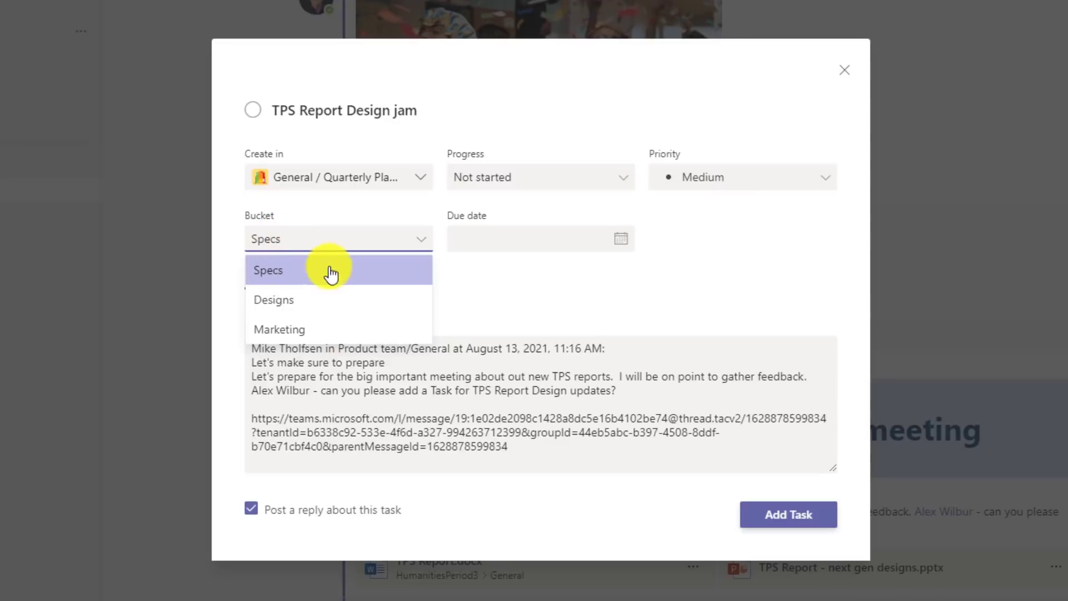
{"action": "left_click", "coordinate": [322, 303]}
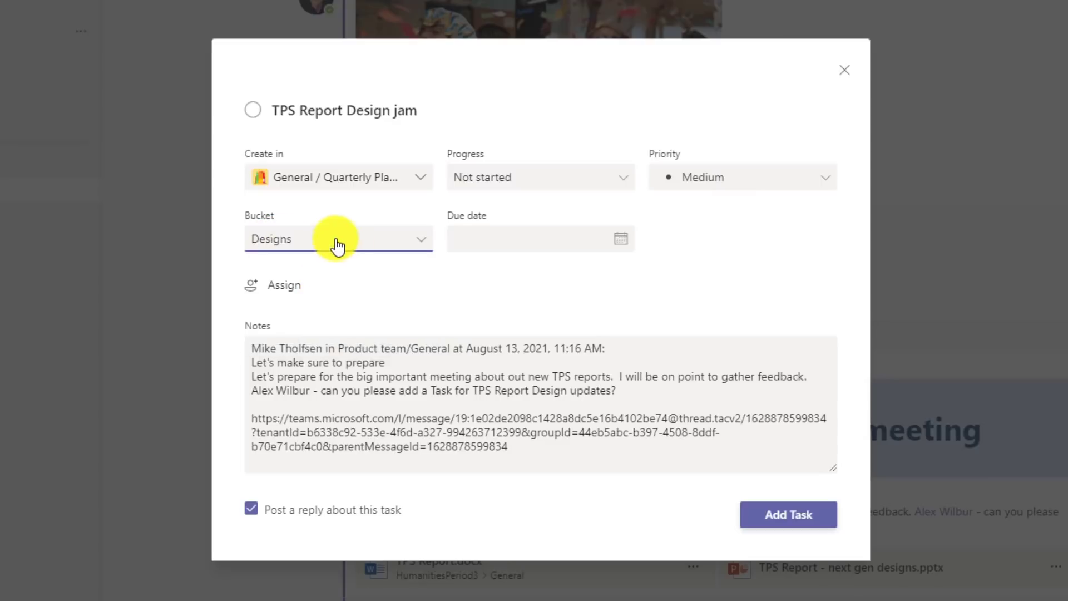
{"action": "left_click", "coordinate": [625, 241]}
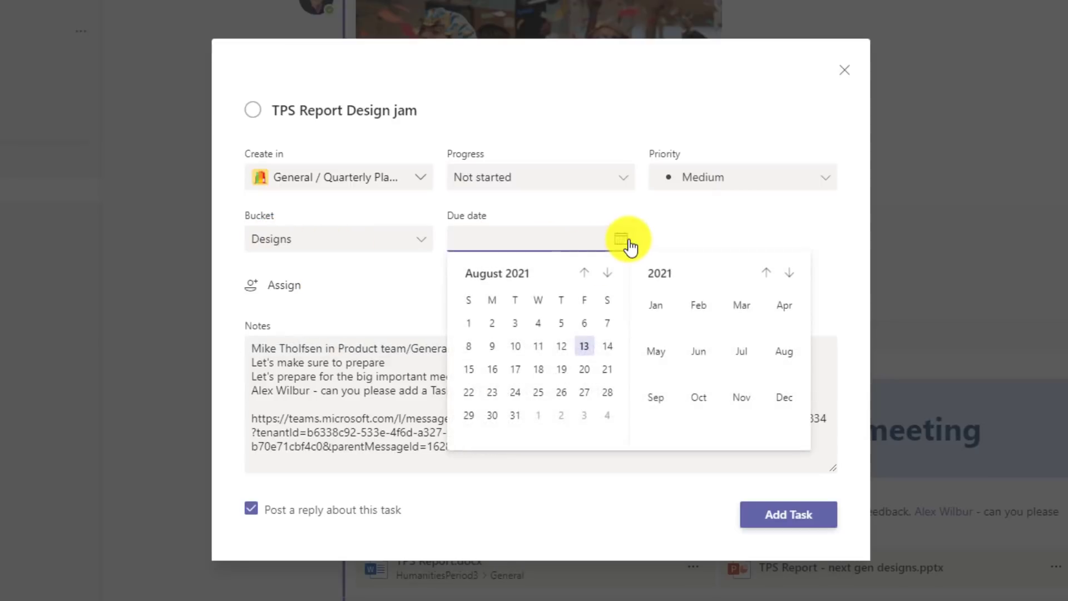
{"action": "left_click", "coordinate": [517, 371]}
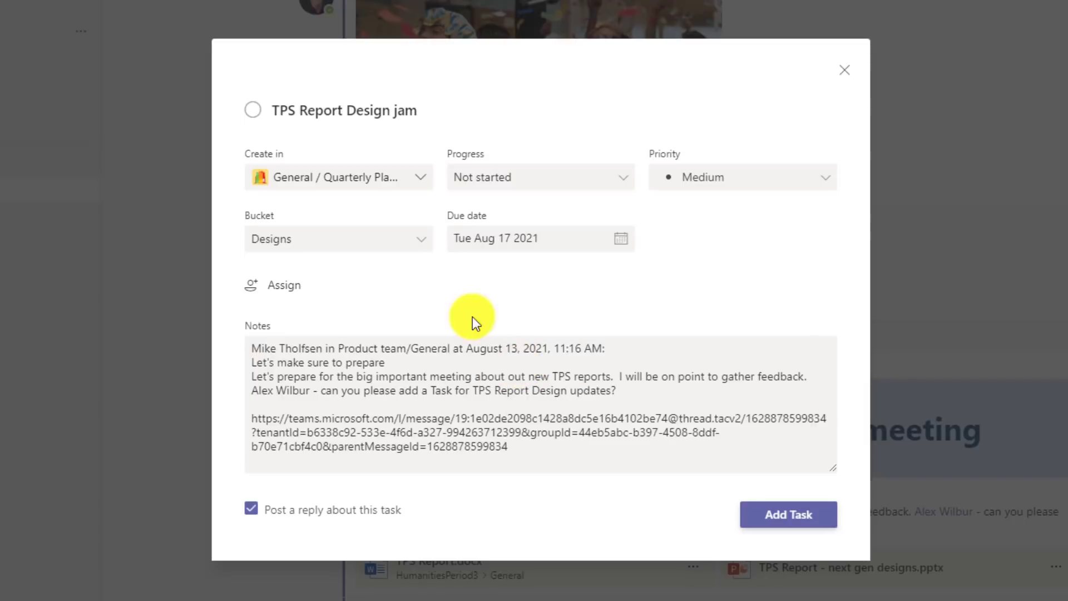
{"action": "left_click", "coordinate": [280, 289]}
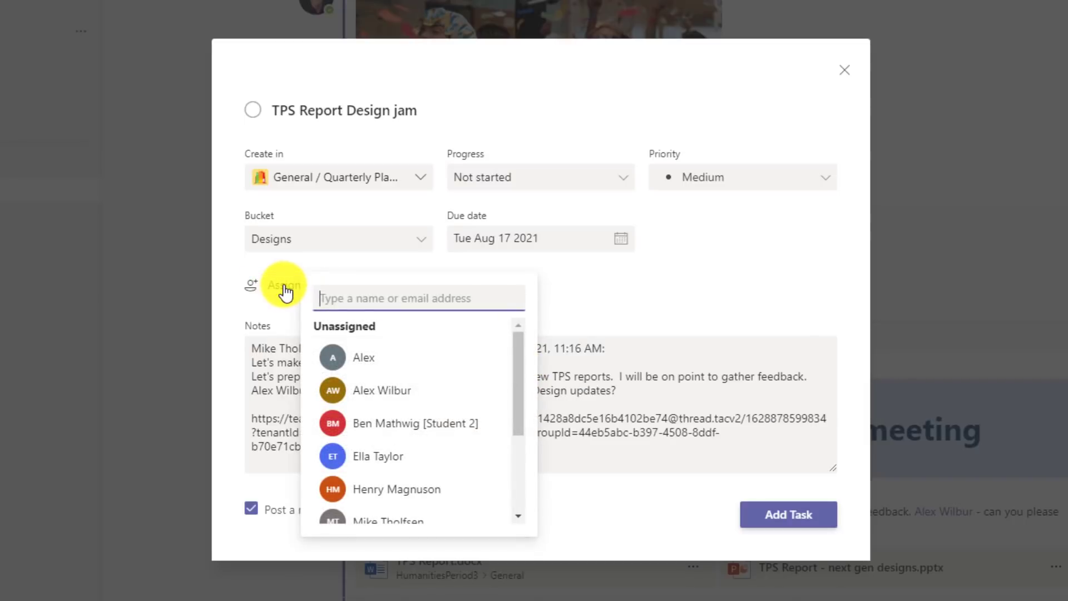
{"action": "left_click", "coordinate": [456, 392]}
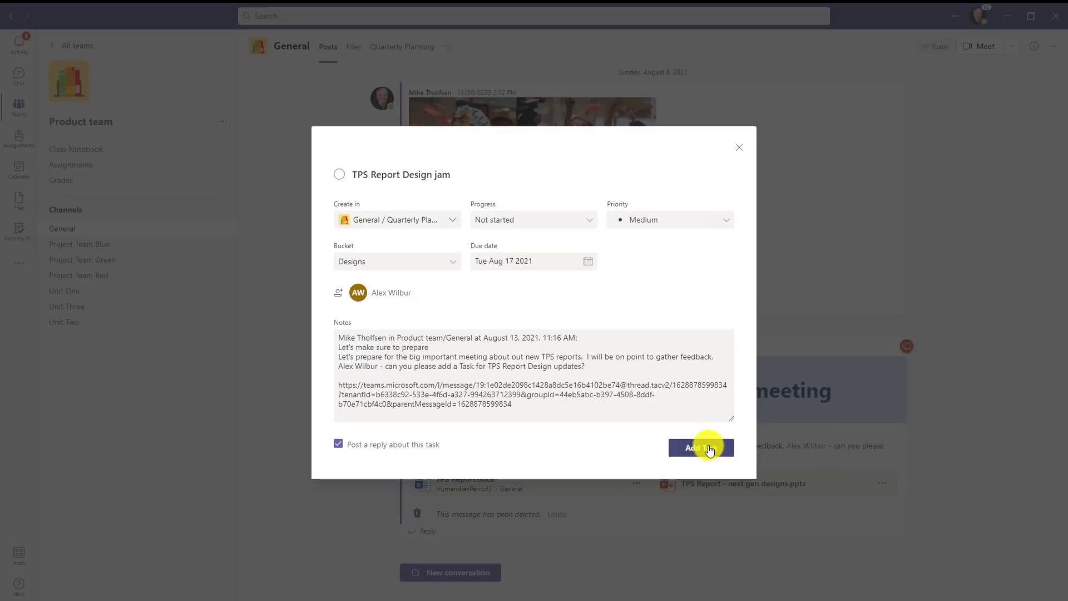
{"action": "left_click", "coordinate": [801, 518]}
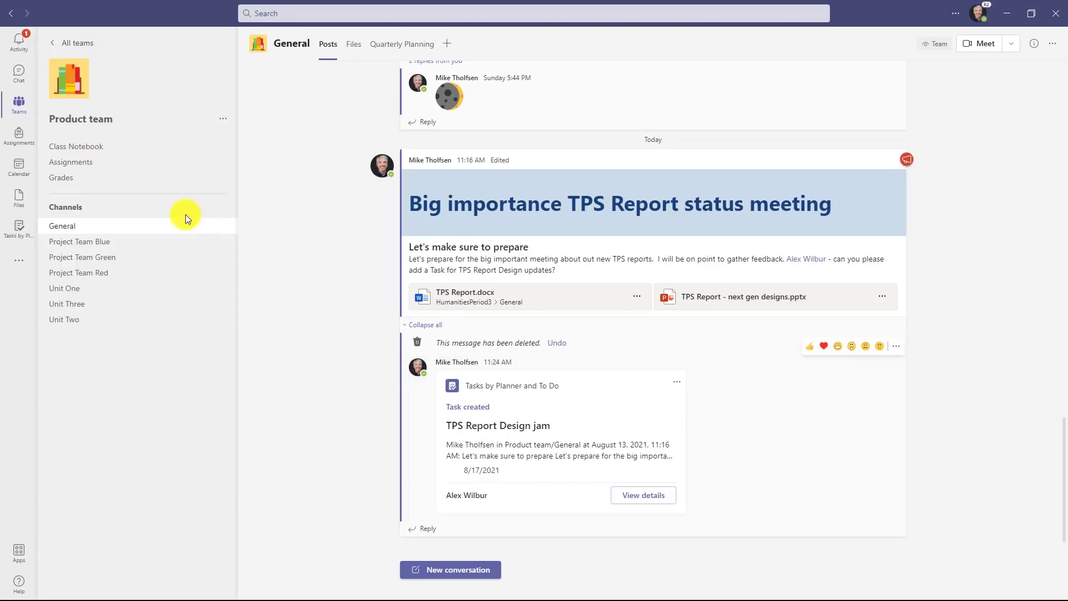
Open Quarterly Planning as a Board and view, then close, the TPS Report Design jam task details.
{"action": "left_click", "coordinate": [18, 237]}
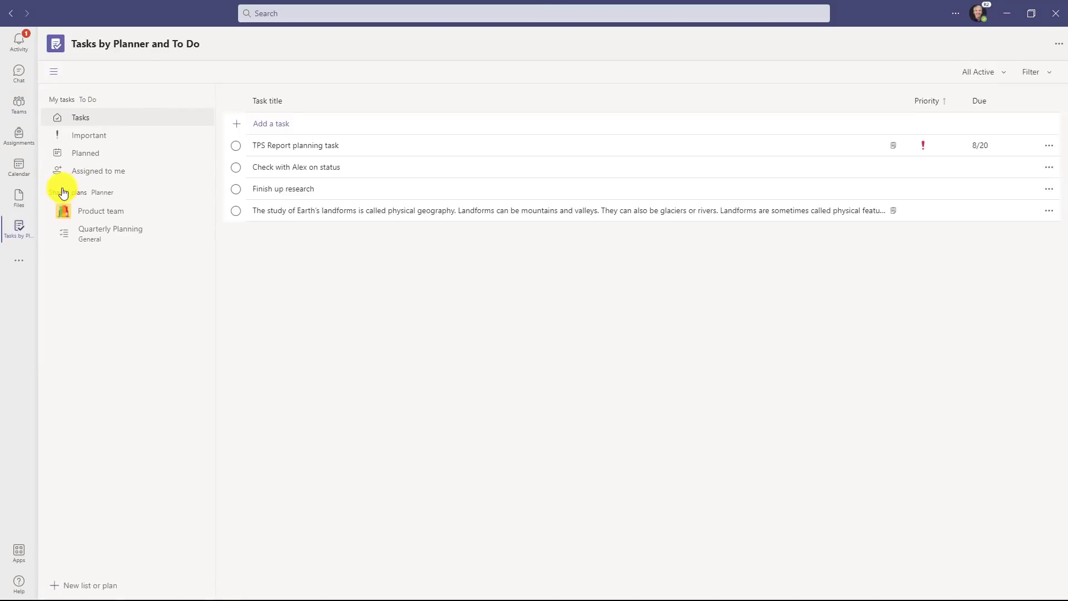
{"action": "left_click", "coordinate": [154, 236]}
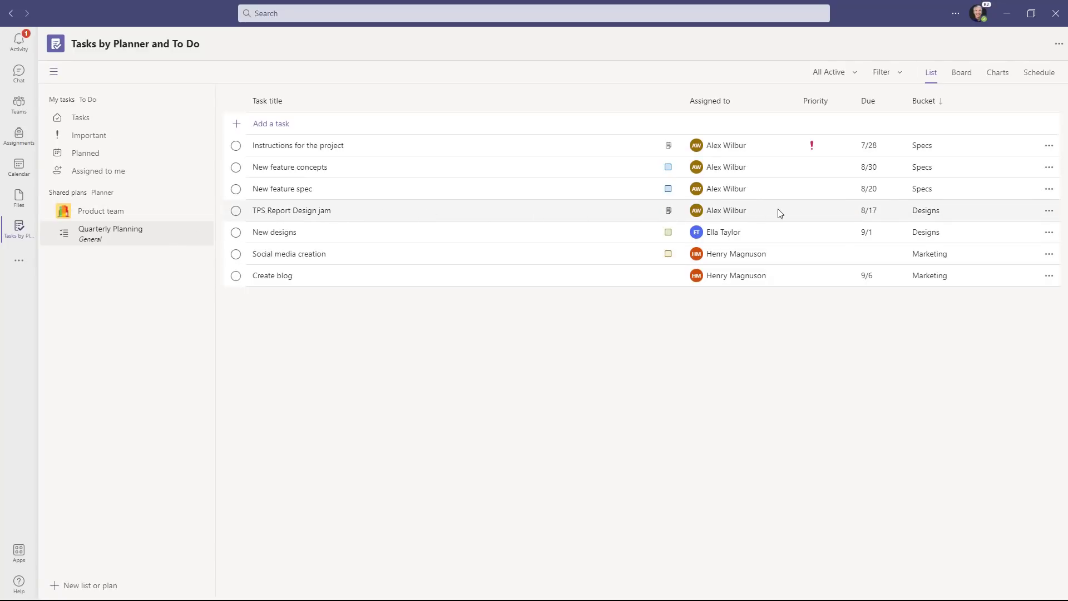
{"action": "left_click", "coordinate": [967, 73]}
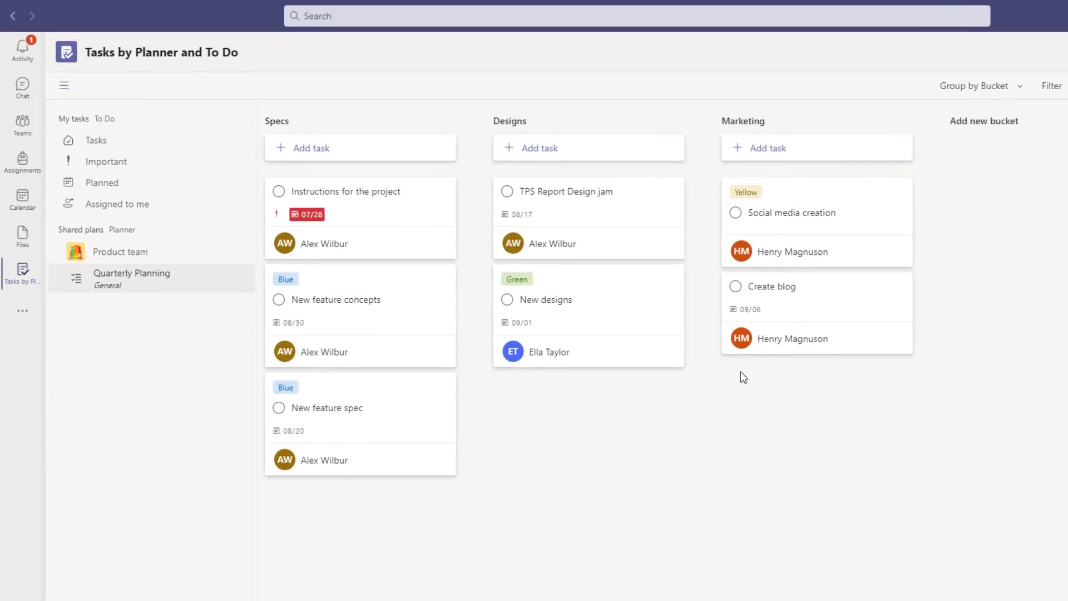
{"action": "left_click", "coordinate": [570, 197]}
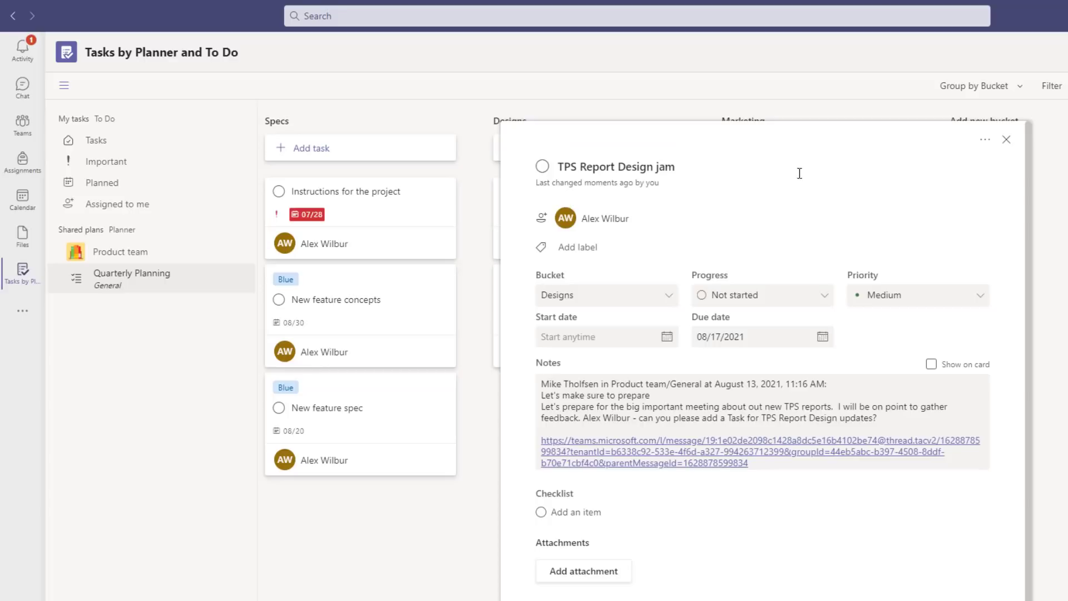
{"action": "left_click", "coordinate": [1006, 140]}
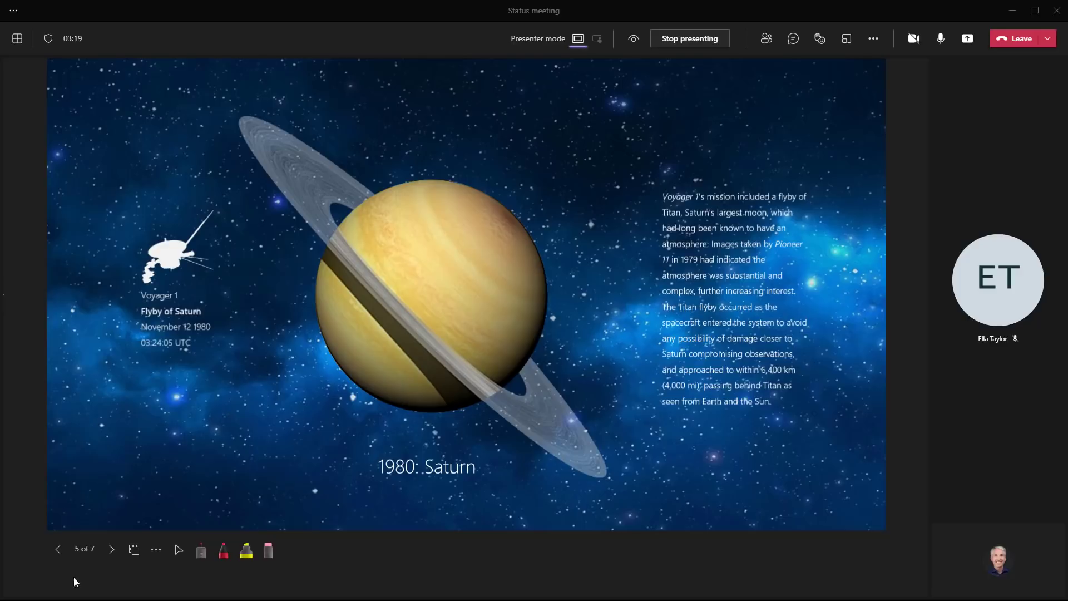
Advance the presentation to slide 6, then go back to the Saturn slide.
{"action": "left_click", "coordinate": [111, 550]}
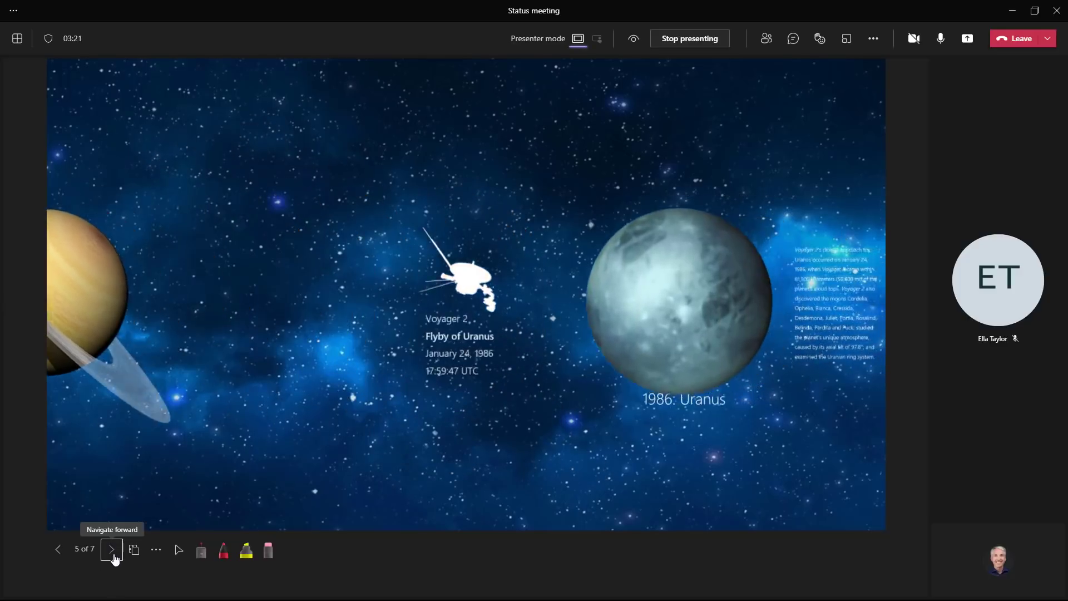
{"action": "left_click", "coordinate": [112, 552]}
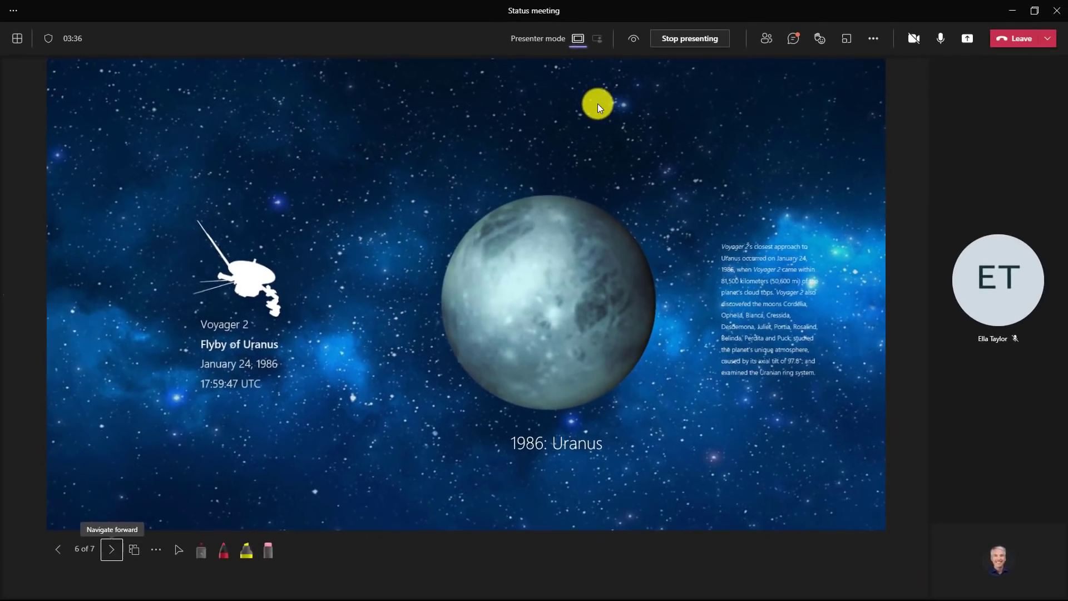
{"action": "left_click", "coordinate": [59, 549]}
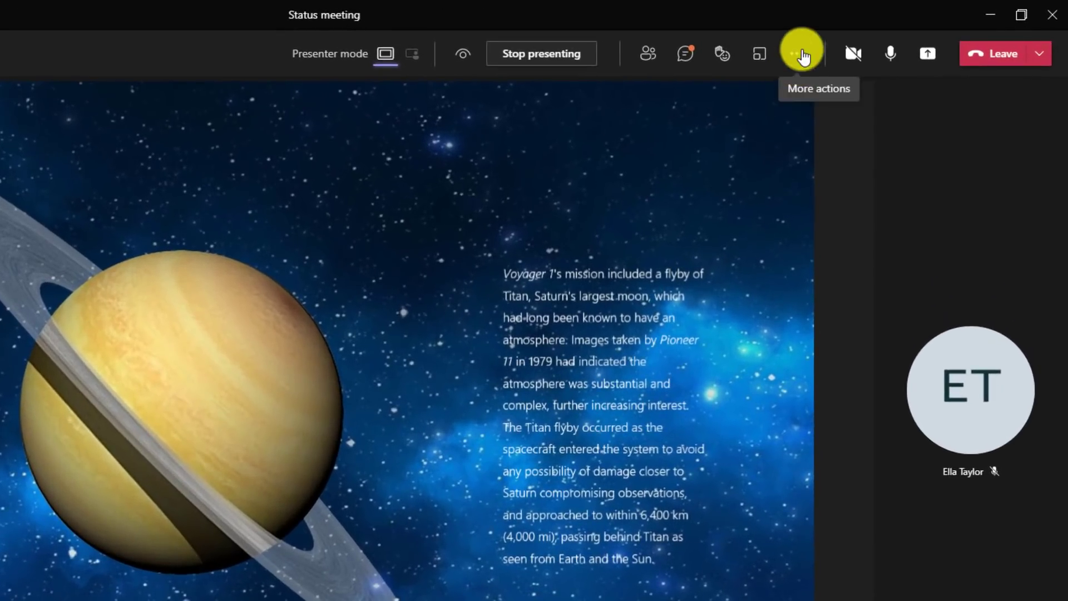
Open and dismiss the More actions menu, then show the meeting chat beside the slide.
{"action": "left_click", "coordinate": [802, 54]}
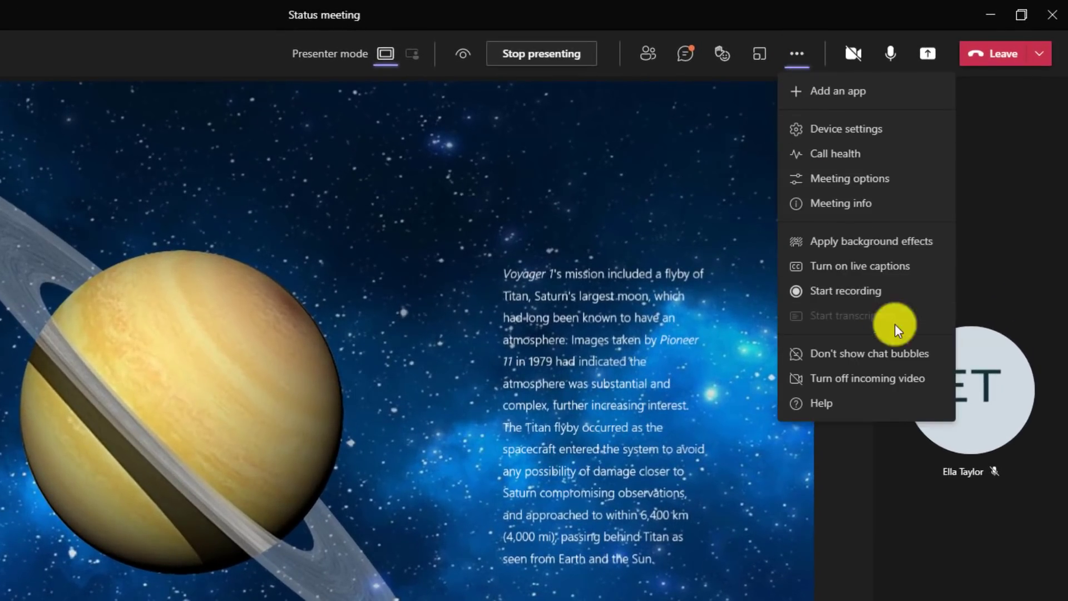
{"action": "left_click", "coordinate": [912, 353]}
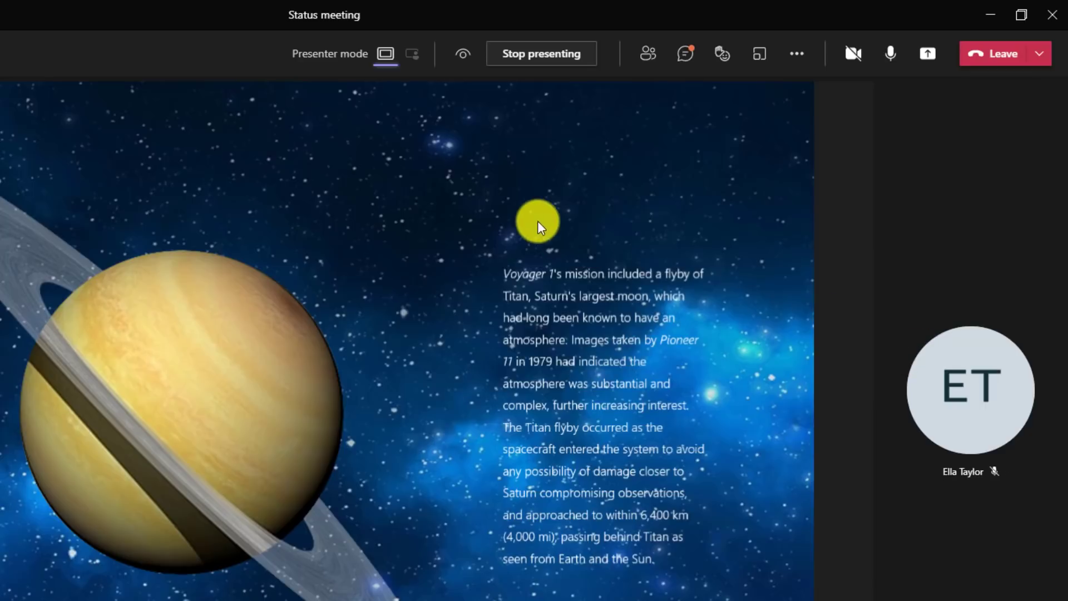
{"action": "left_click", "coordinate": [684, 54]}
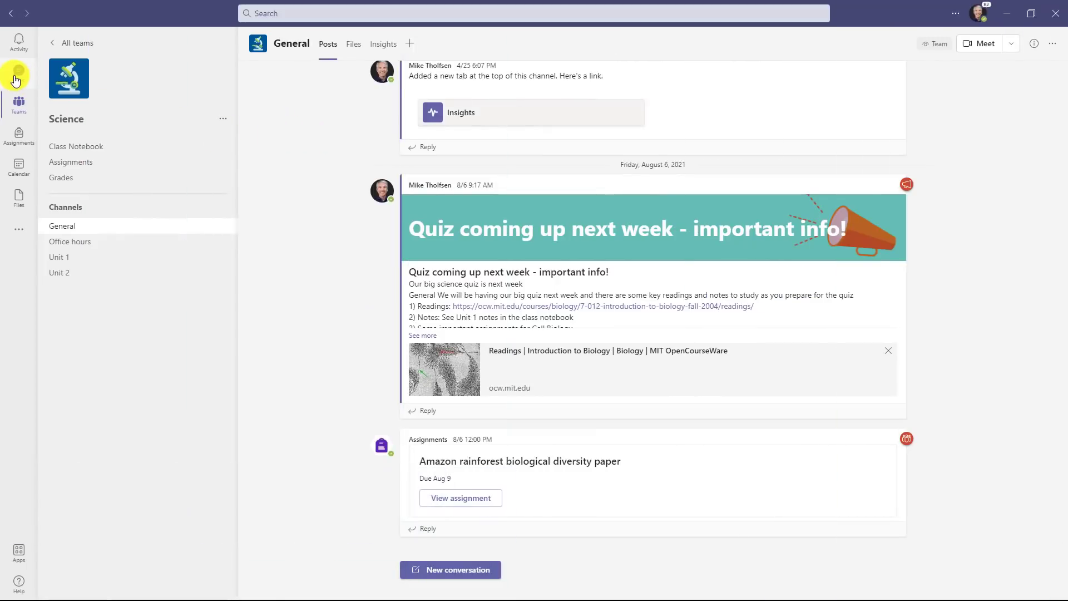
Switch to Chat and open the pinned TPS Report besties conversation.
{"action": "left_click", "coordinate": [16, 78]}
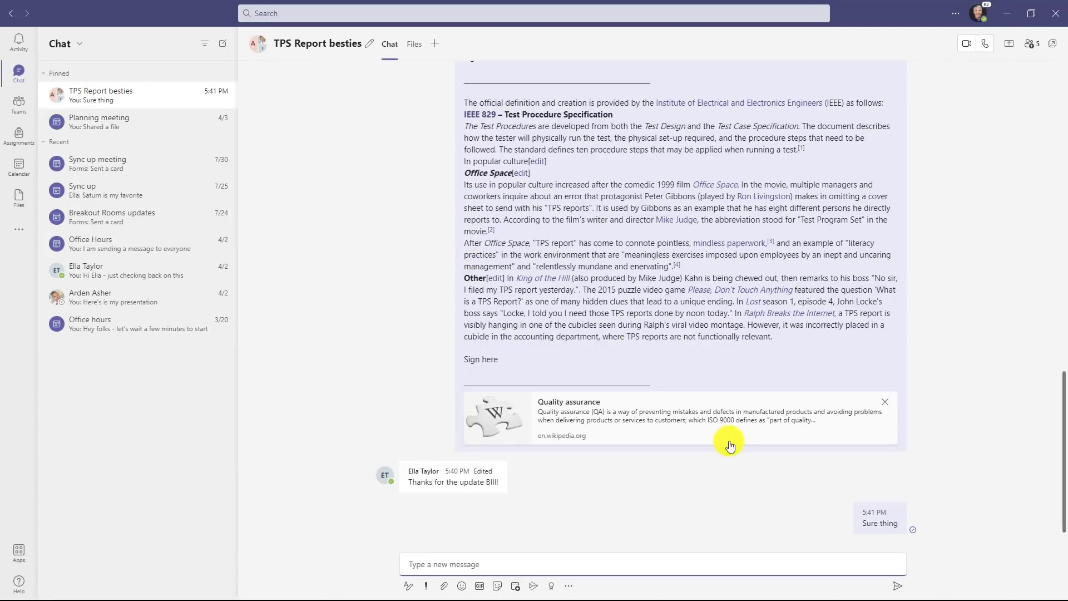
Pin the 5:37 PM 'next gen TPS report reminder' message and jump to it from the banner.
{"action": "scroll", "coordinate": [696, 485], "scroll_direction": "up", "scroll_amount": 10}
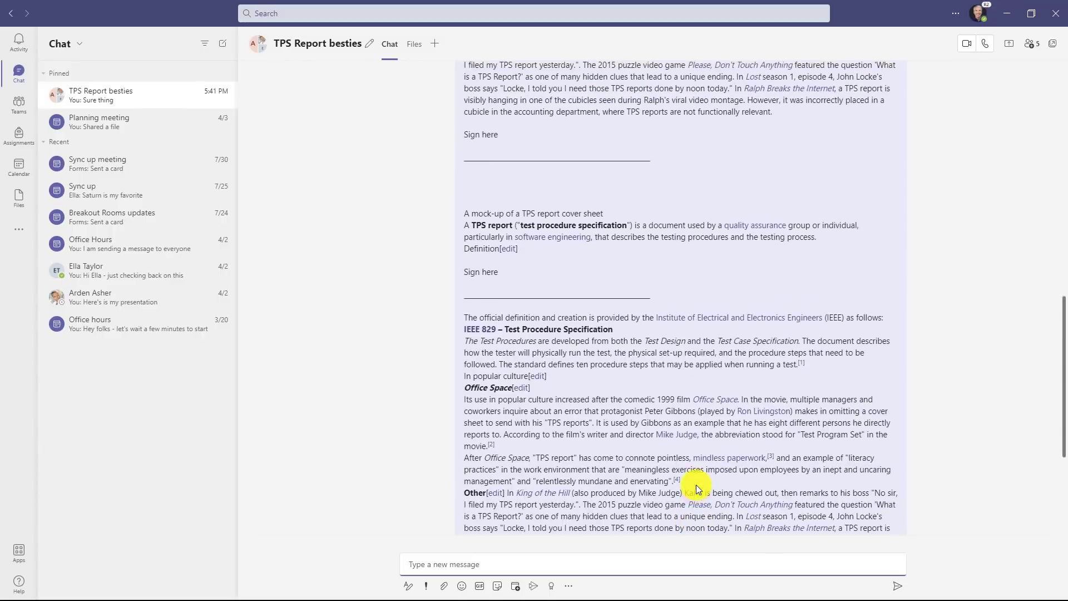
{"action": "scroll", "coordinate": [696, 485], "scroll_direction": "up", "scroll_amount": 5}
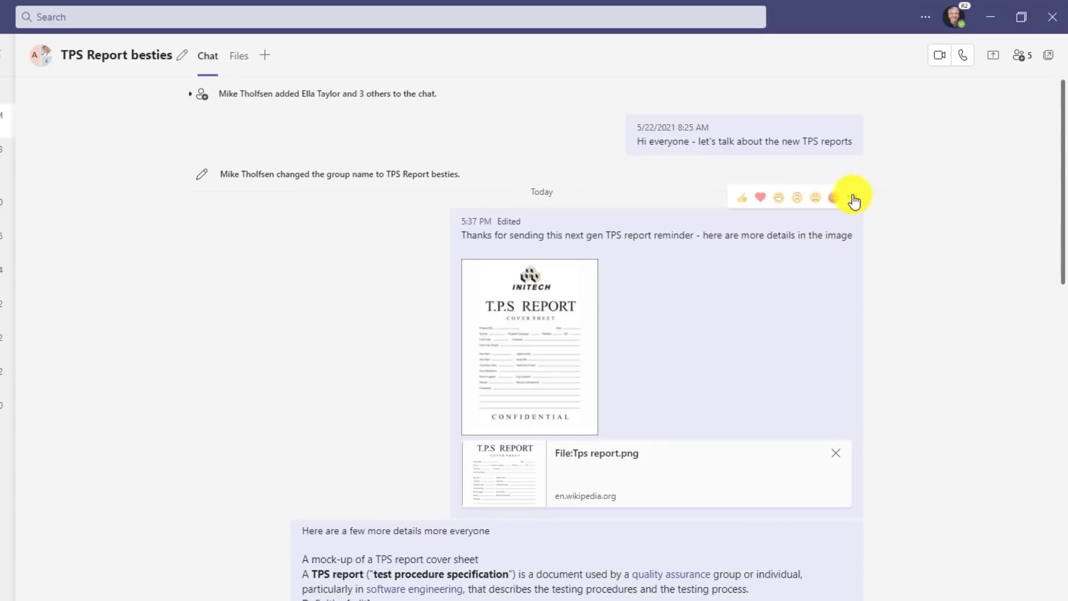
{"action": "left_click", "coordinate": [852, 199]}
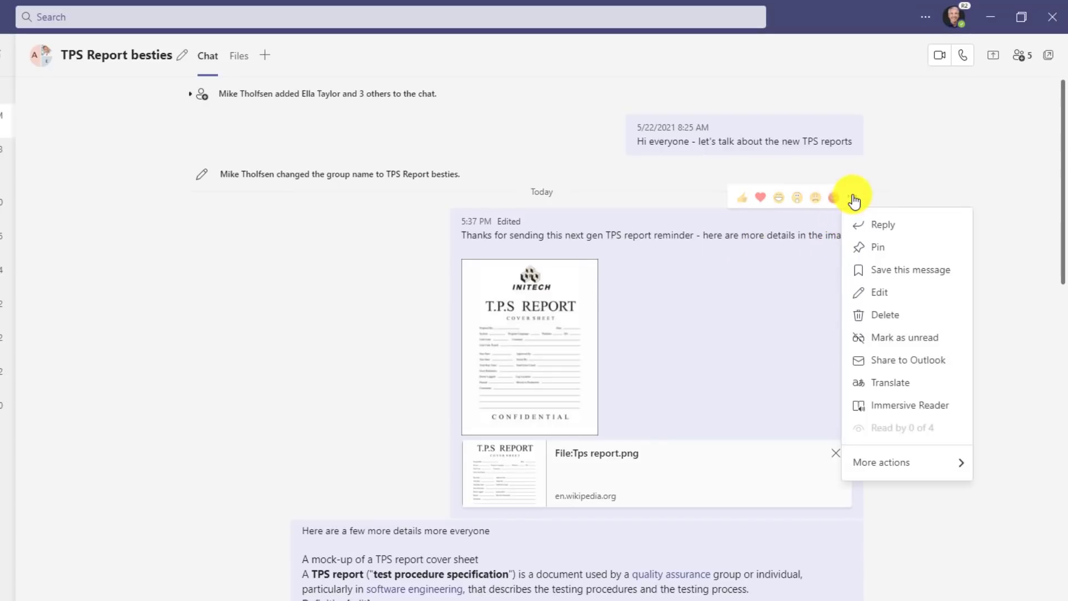
{"action": "left_click", "coordinate": [906, 248]}
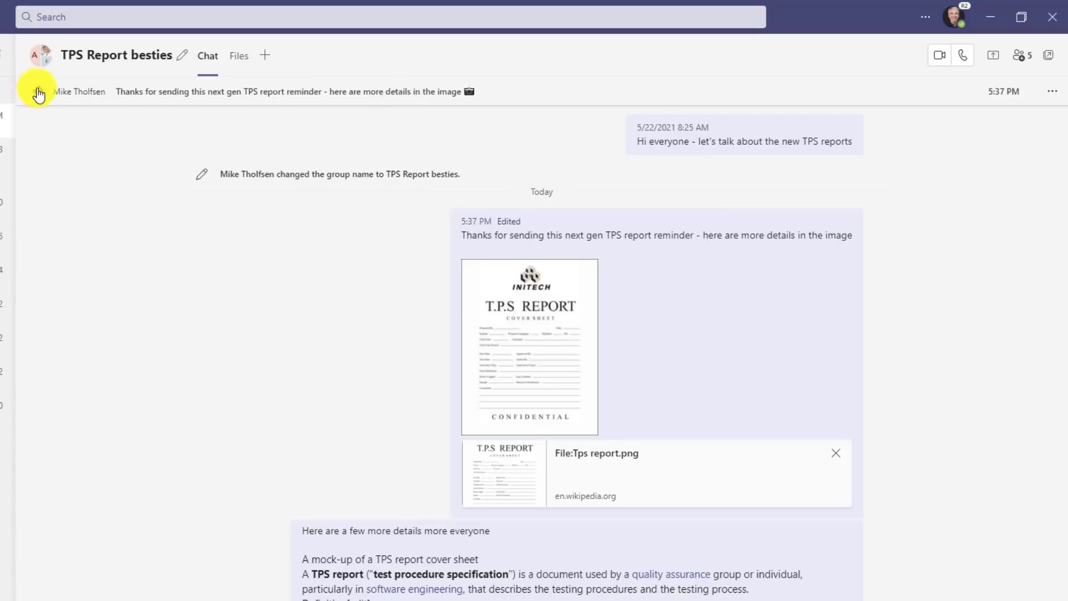
{"action": "scroll", "coordinate": [798, 414], "scroll_direction": "down", "scroll_amount": 10}
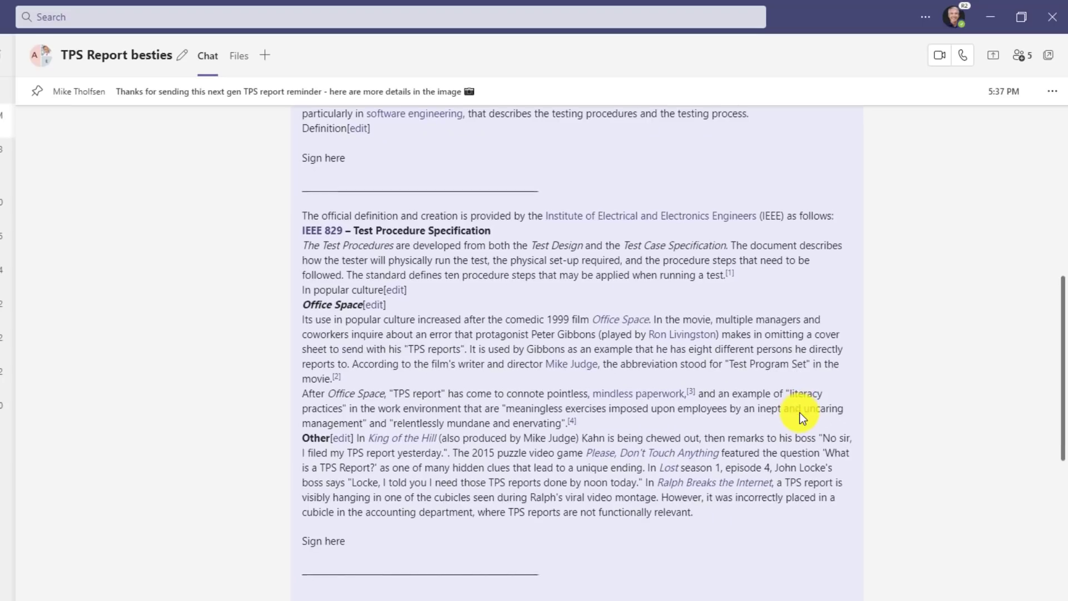
{"action": "scroll", "coordinate": [800, 412], "scroll_direction": "down", "scroll_amount": 1}
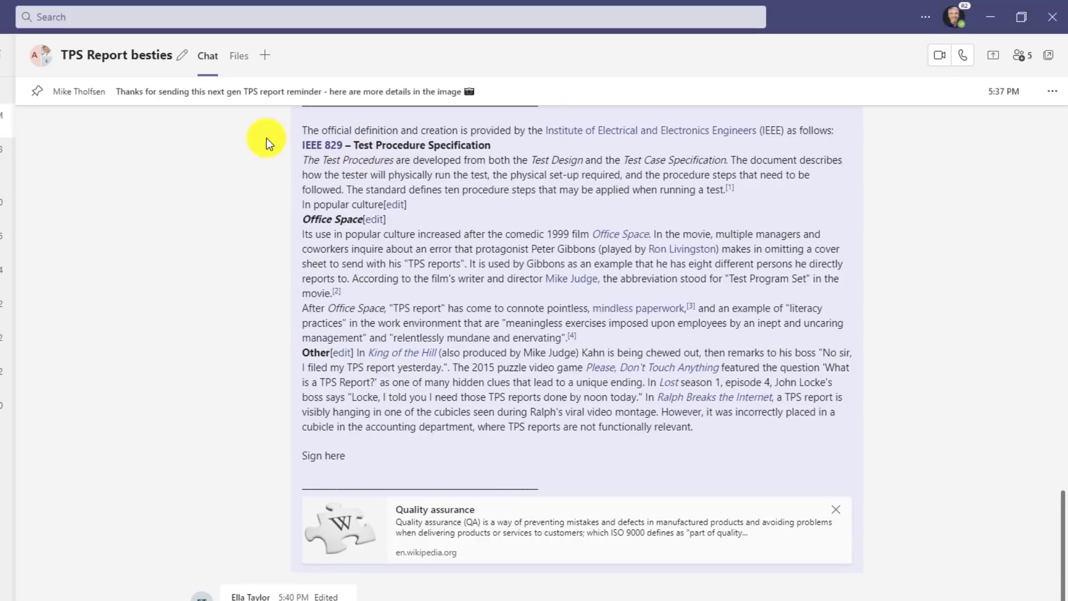
{"action": "left_click", "coordinate": [336, 99]}
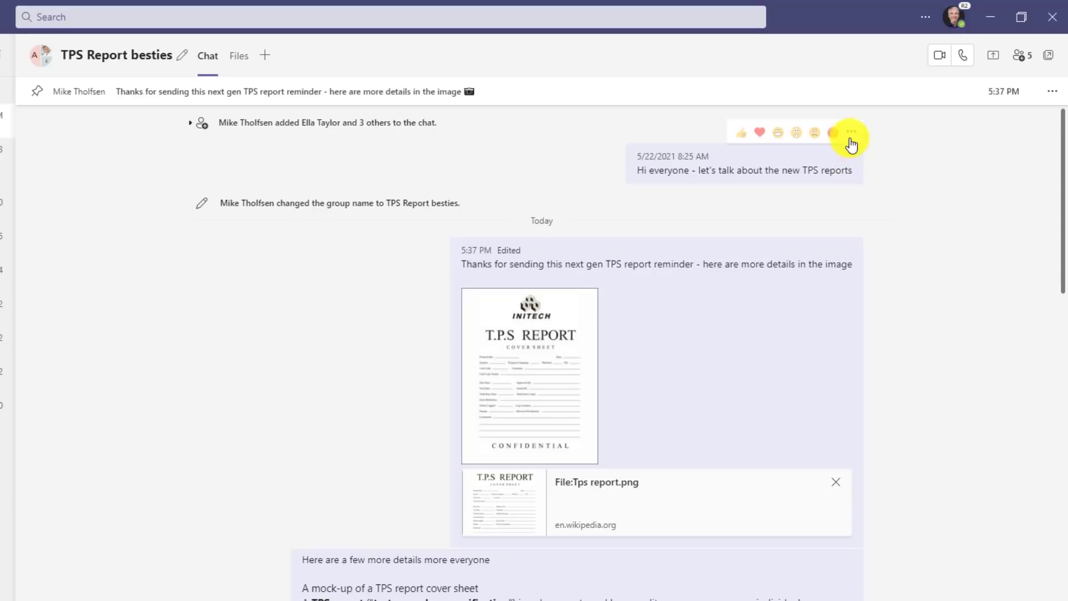
Pin the 'Hi everyone' message in place of the currently pinned one.
{"action": "left_click", "coordinate": [851, 134]}
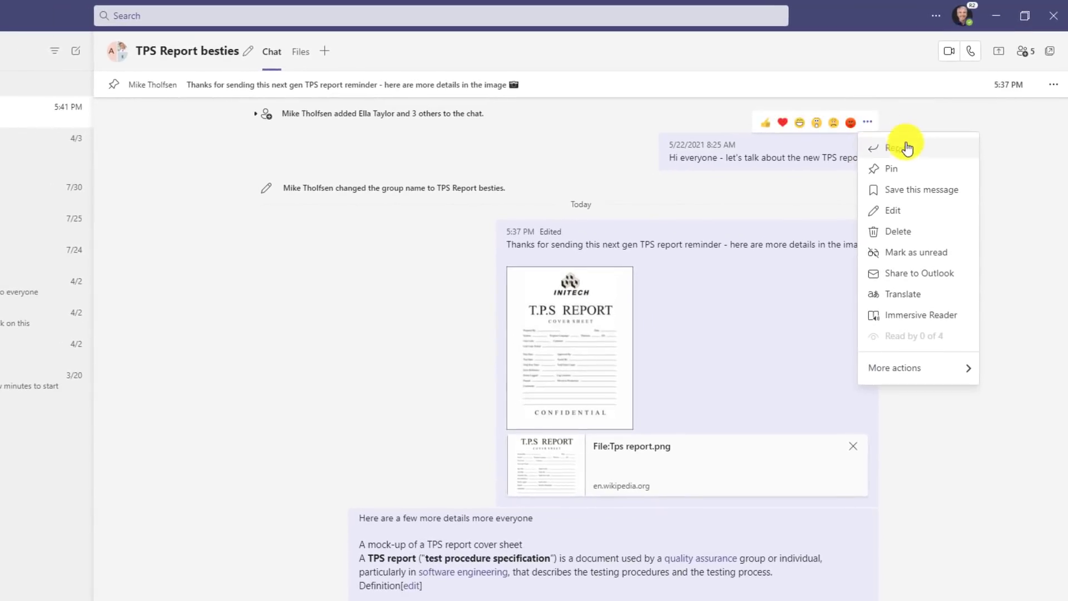
{"action": "left_click", "coordinate": [934, 171]}
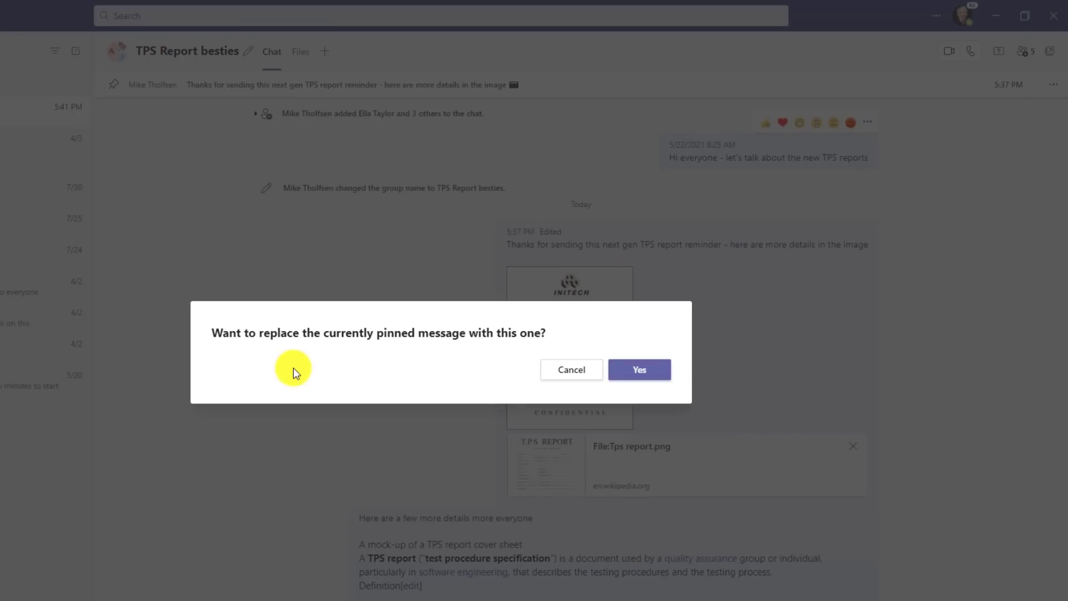
{"action": "left_click", "coordinate": [639, 372]}
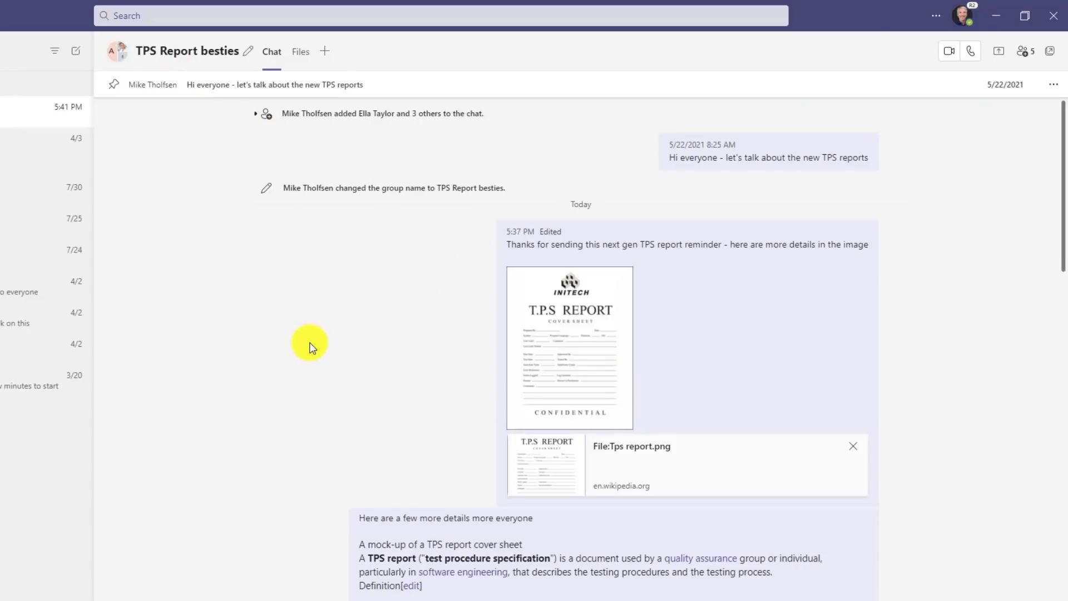
Unpin the pinned welcome message for everyone.
{"action": "scroll", "coordinate": [305, 345], "scroll_direction": "down", "scroll_amount": 5}
{"action": "scroll", "coordinate": [306, 333], "scroll_direction": "down", "scroll_amount": 3}
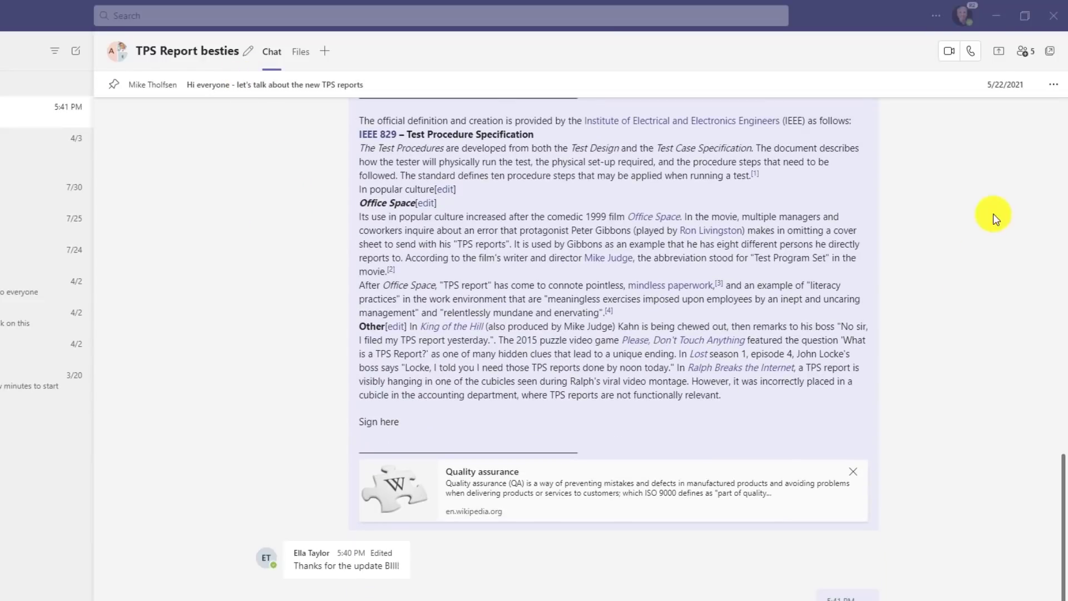
{"action": "left_click", "coordinate": [1053, 88]}
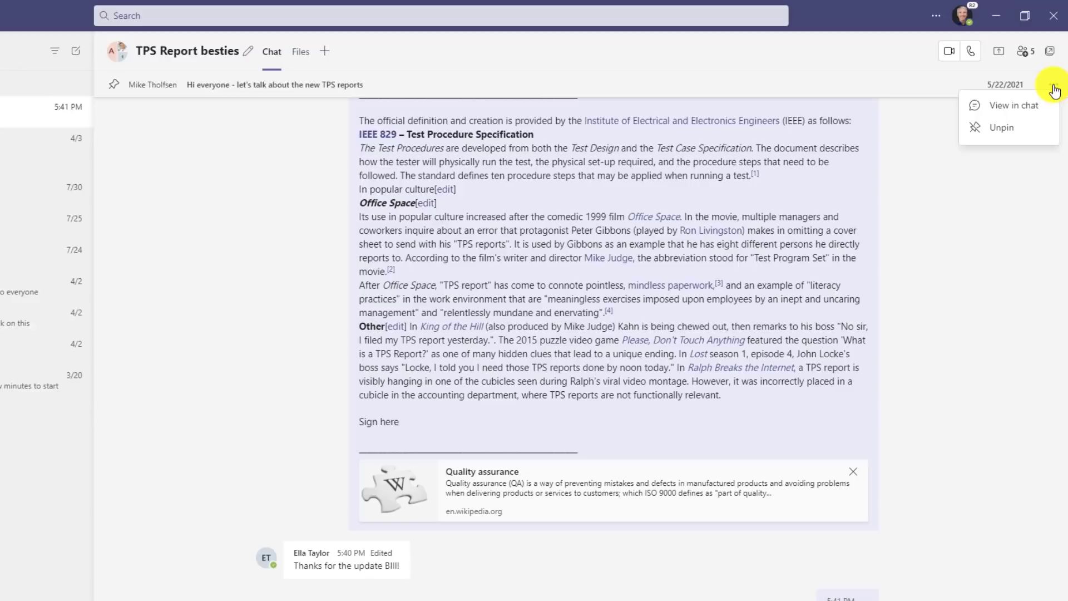
{"action": "left_click", "coordinate": [1002, 129]}
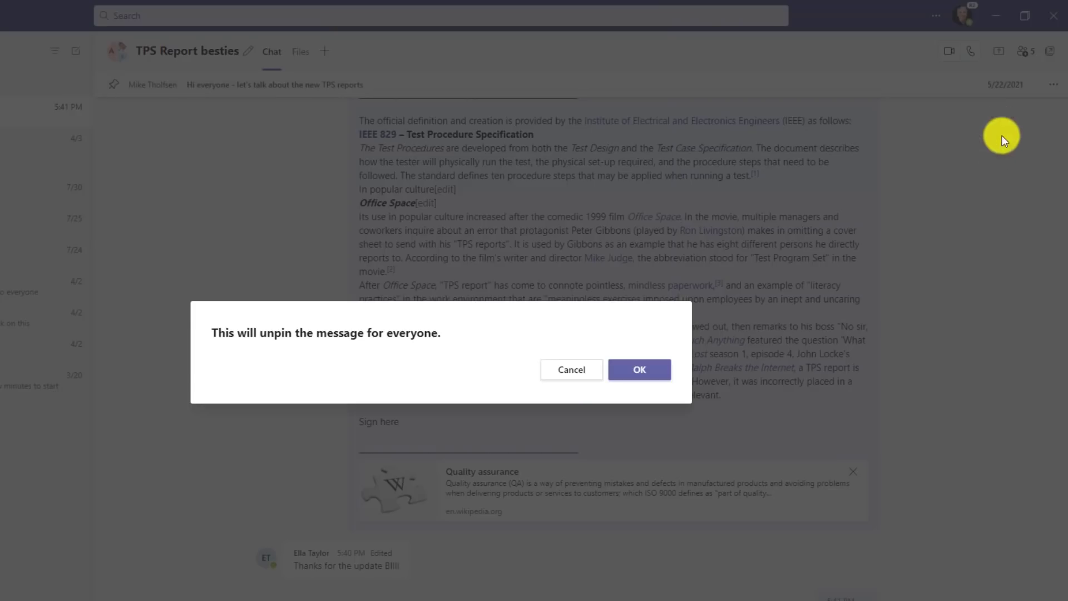
{"action": "left_click", "coordinate": [626, 374]}
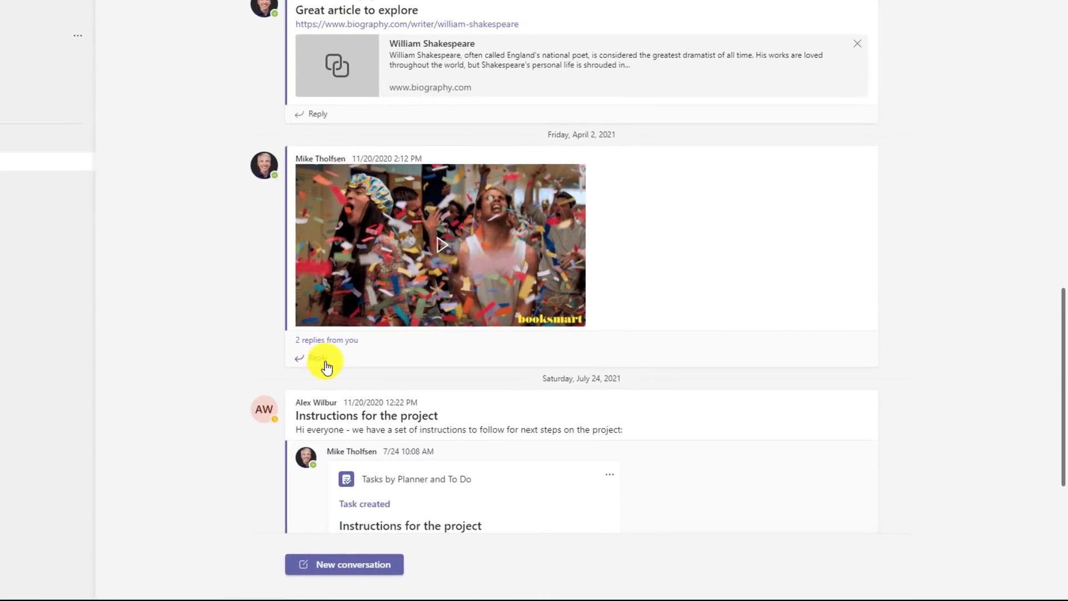
Start a reply to the confetti GIF post and browse the hand-gesture and people emoji categories.
{"action": "left_click", "coordinate": [320, 358]}
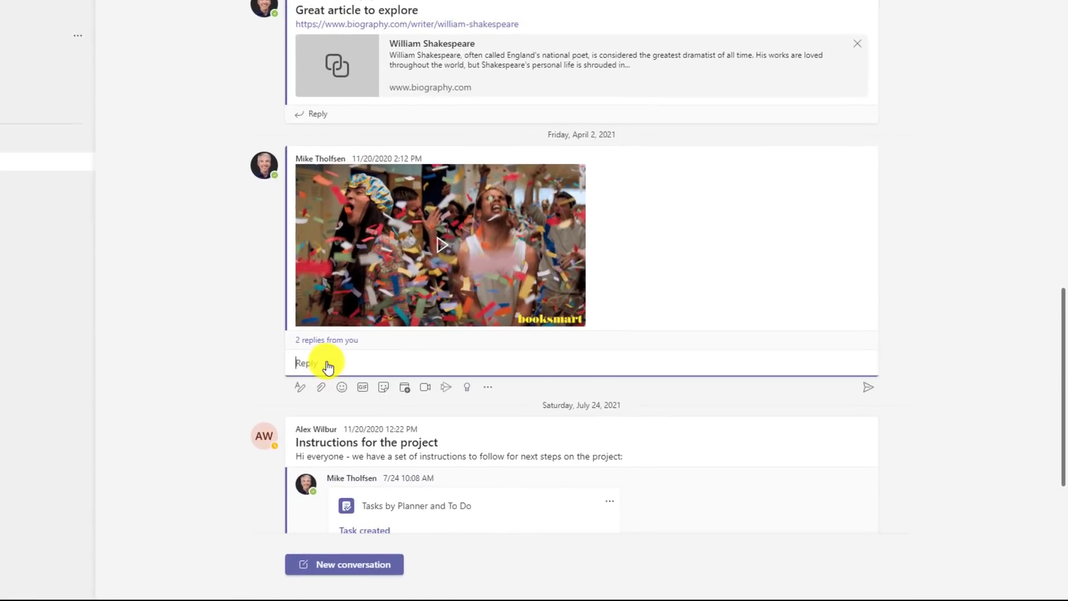
{"action": "left_click", "coordinate": [341, 393]}
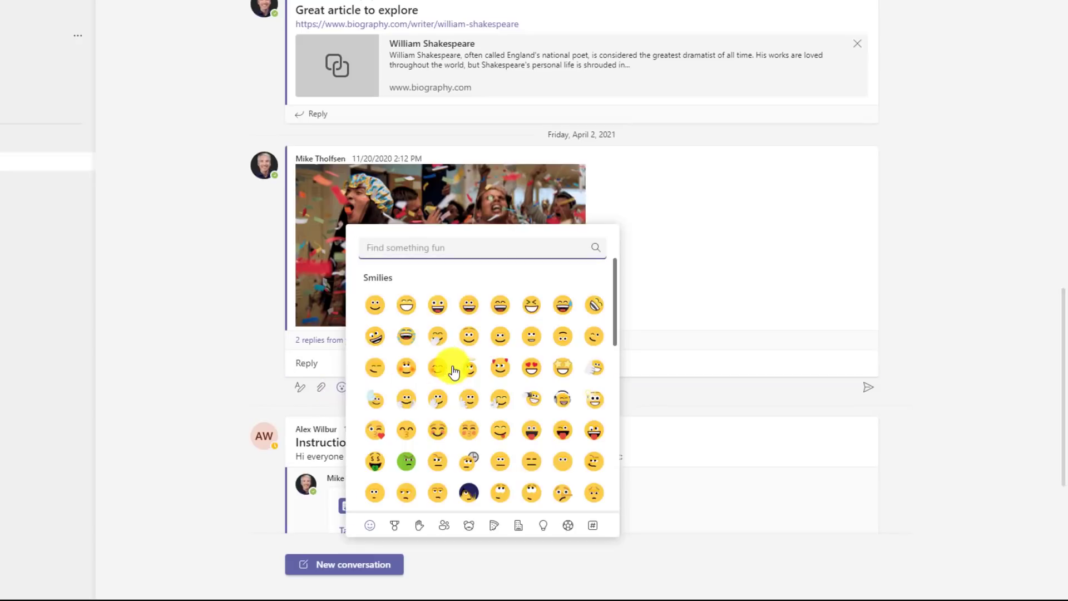
{"action": "scroll", "coordinate": [453, 369], "scroll_direction": "down", "scroll_amount": 5}
{"action": "scroll", "coordinate": [445, 423], "scroll_direction": "down", "scroll_amount": 3}
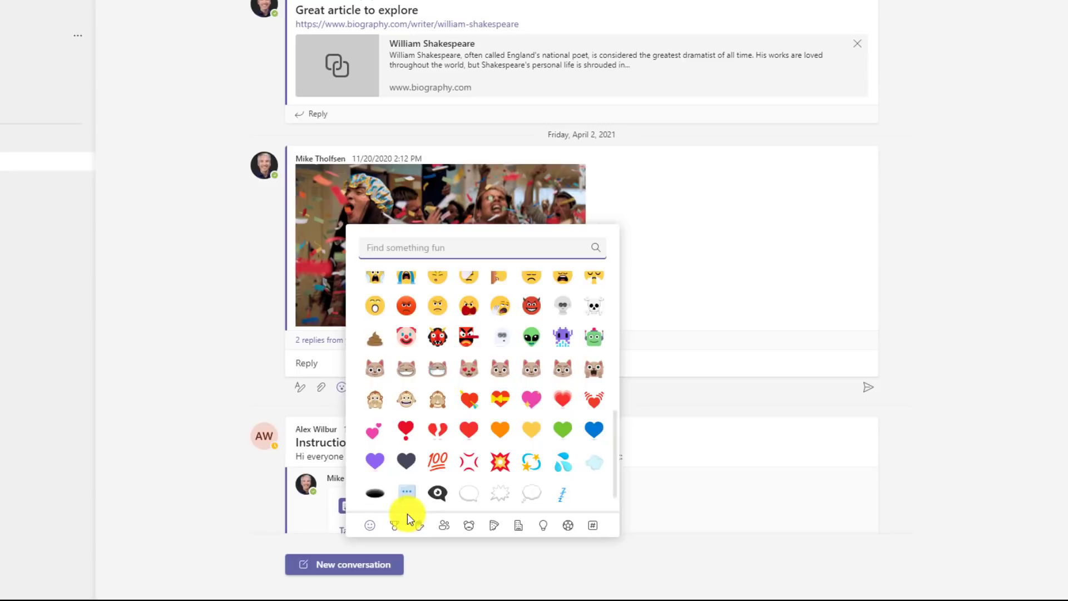
{"action": "left_click", "coordinate": [419, 525]}
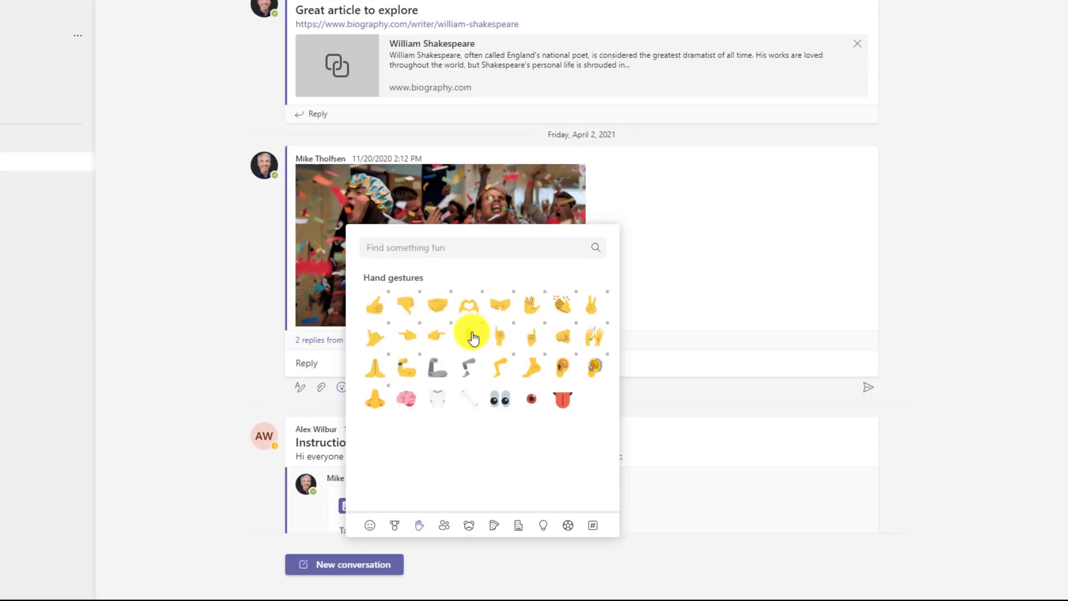
{"action": "mouse_move", "coordinate": [469, 335]}
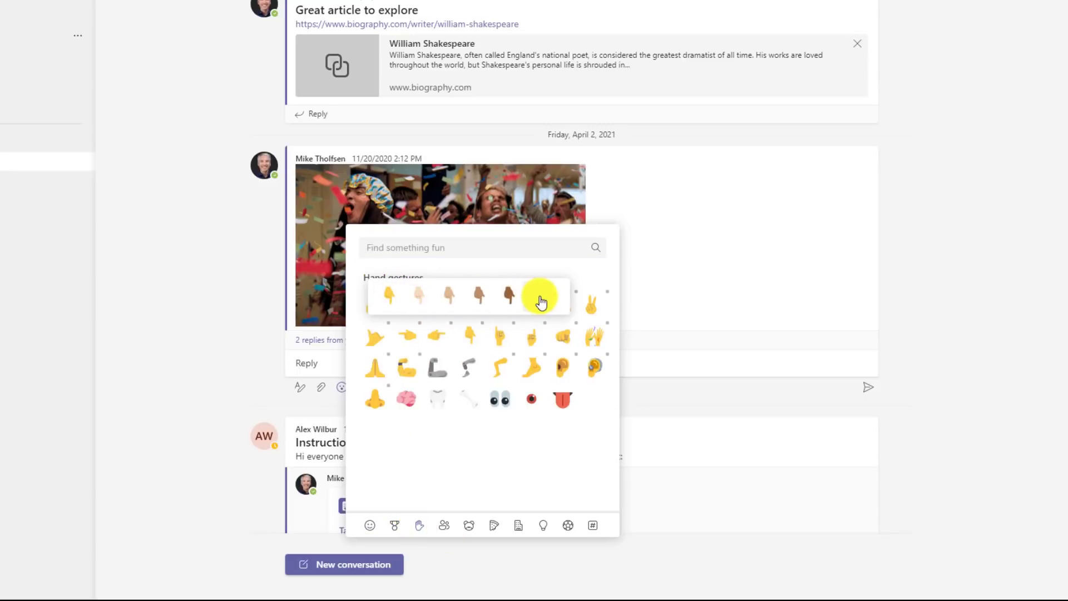
{"action": "left_click", "coordinate": [444, 525]}
{"action": "scroll", "coordinate": [459, 388], "scroll_direction": "down", "scroll_amount": 10}
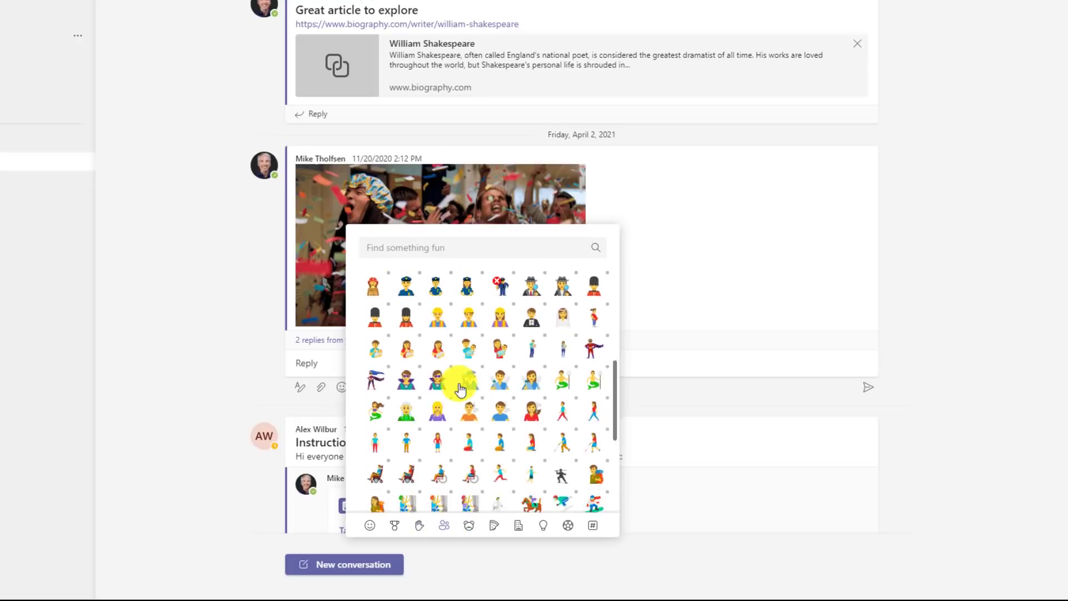
{"action": "right_click", "coordinate": [473, 310]}
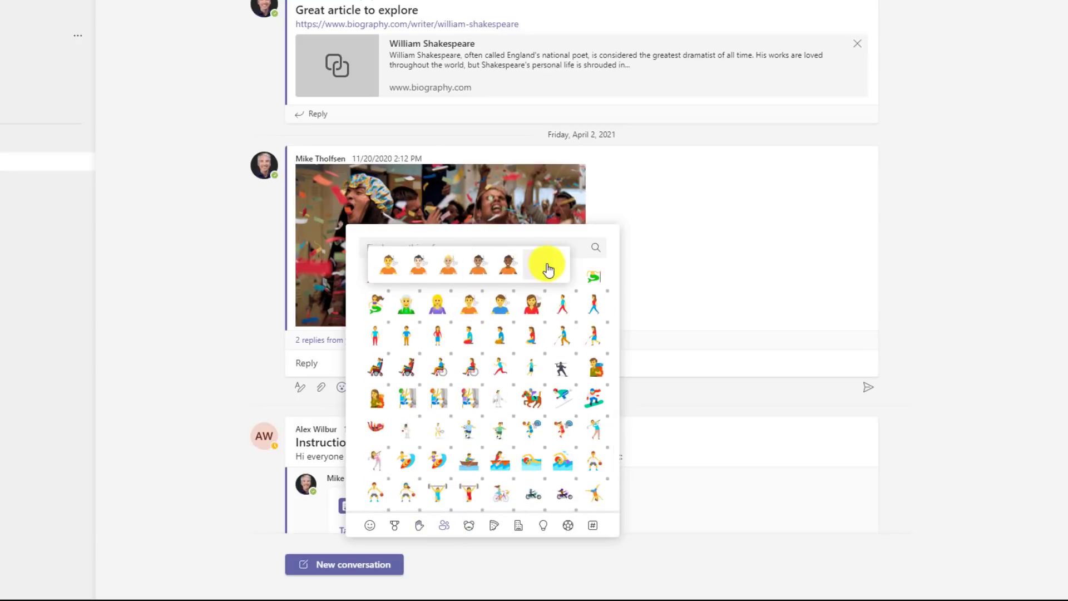
Browse the animal, food and travel emoji categories and insert a moon emoji into the reply.
{"action": "left_click", "coordinate": [469, 528]}
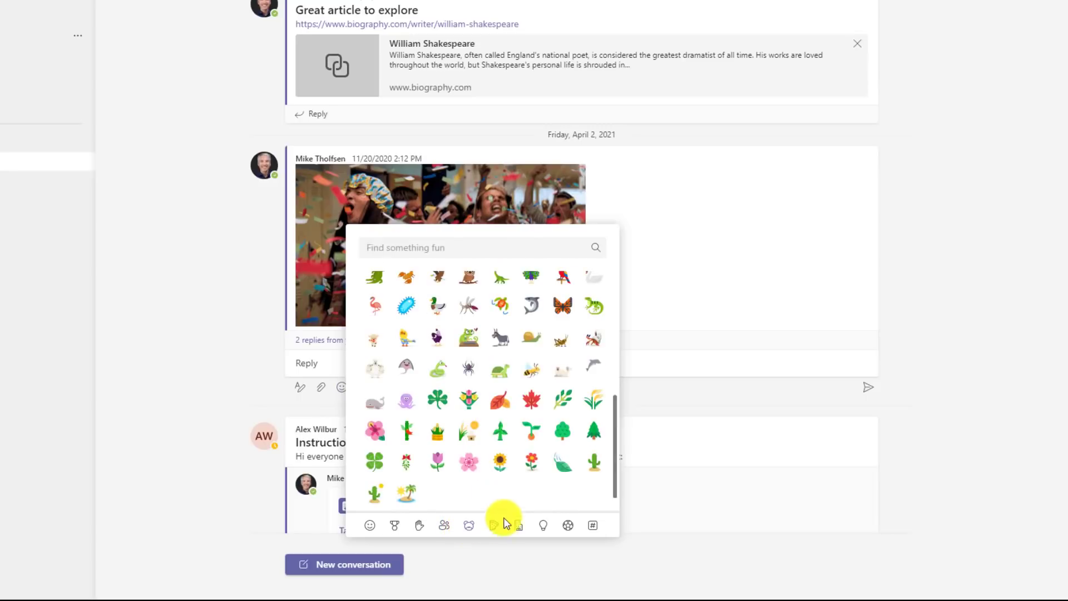
{"action": "left_click", "coordinate": [500, 528]}
{"action": "scroll", "coordinate": [505, 448], "scroll_direction": "up", "scroll_amount": 3}
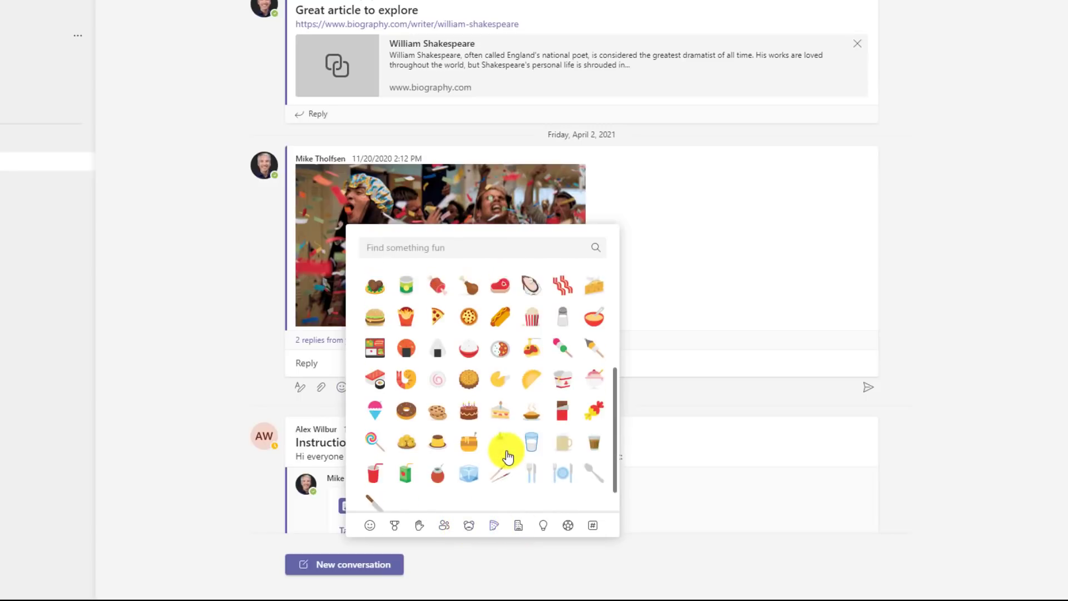
{"action": "left_click", "coordinate": [512, 527]}
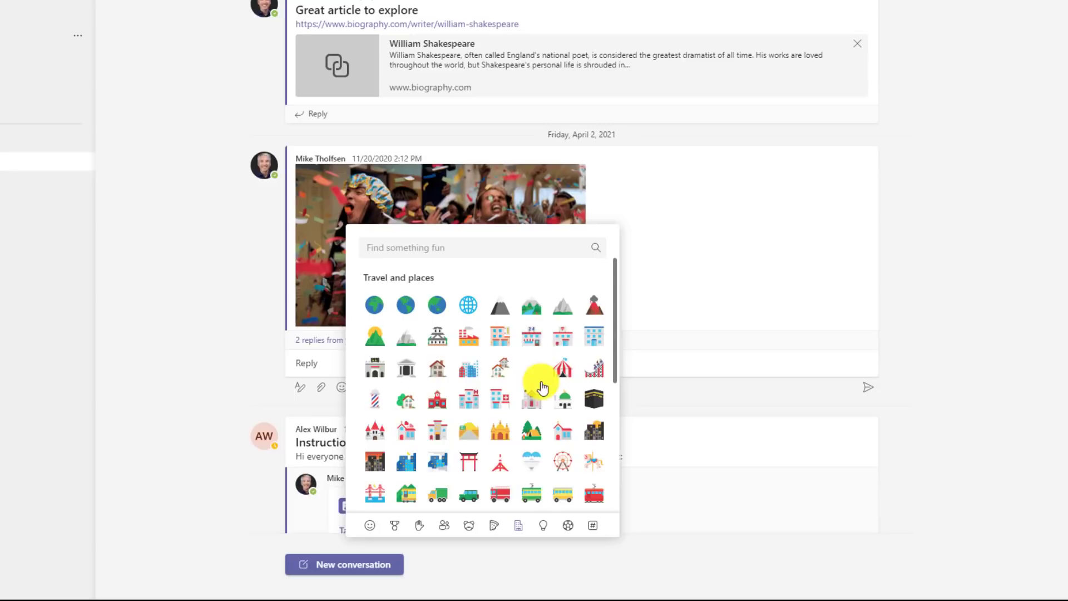
{"action": "scroll", "coordinate": [534, 423], "scroll_direction": "down", "scroll_amount": 3}
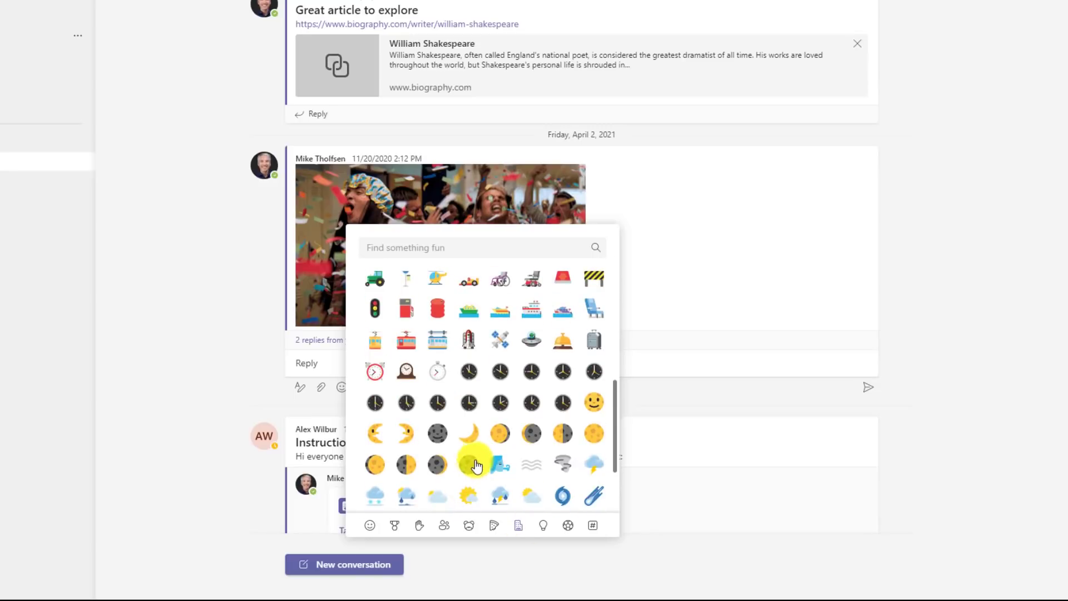
{"action": "left_click", "coordinate": [438, 464]}
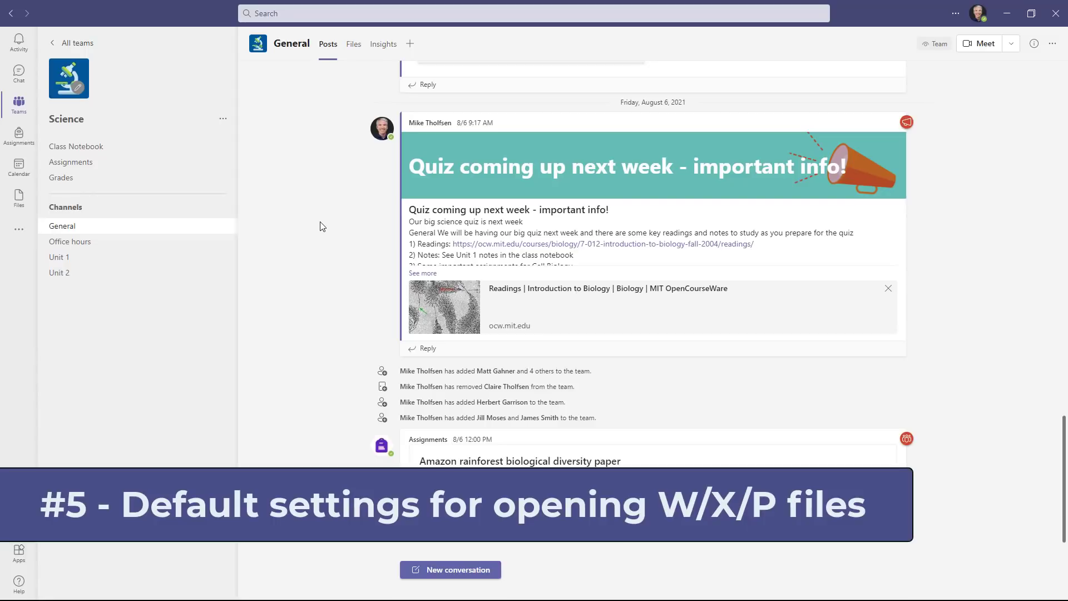
Open The Solar System.pptx from the chat inside Teams, then close it.
{"action": "left_click", "coordinate": [16, 75]}
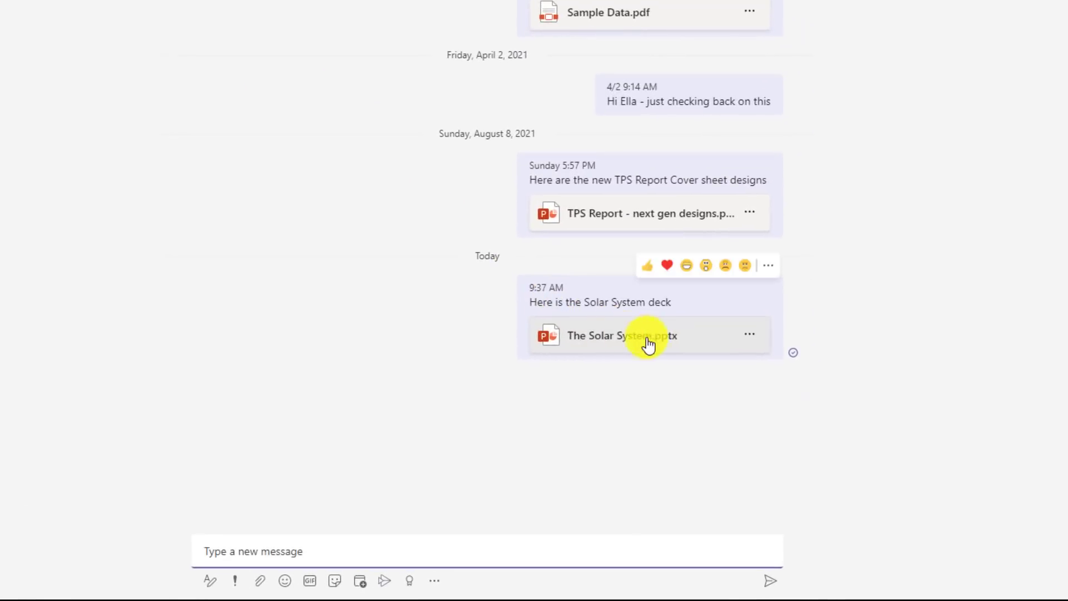
{"action": "left_click", "coordinate": [751, 333]}
{"action": "mouse_move", "coordinate": [753, 360]}
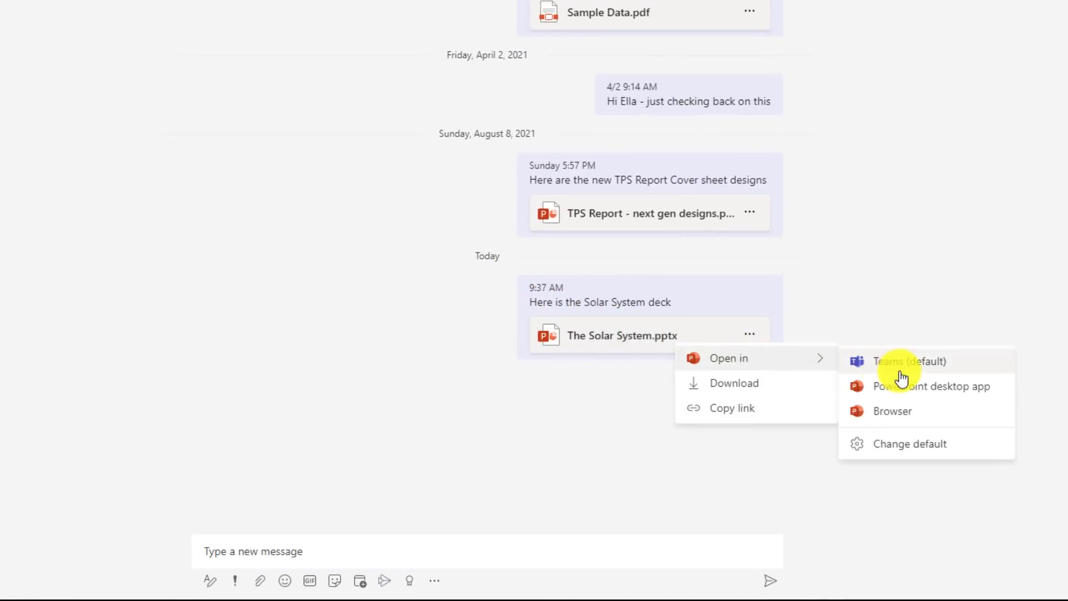
{"action": "left_click", "coordinate": [863, 282]}
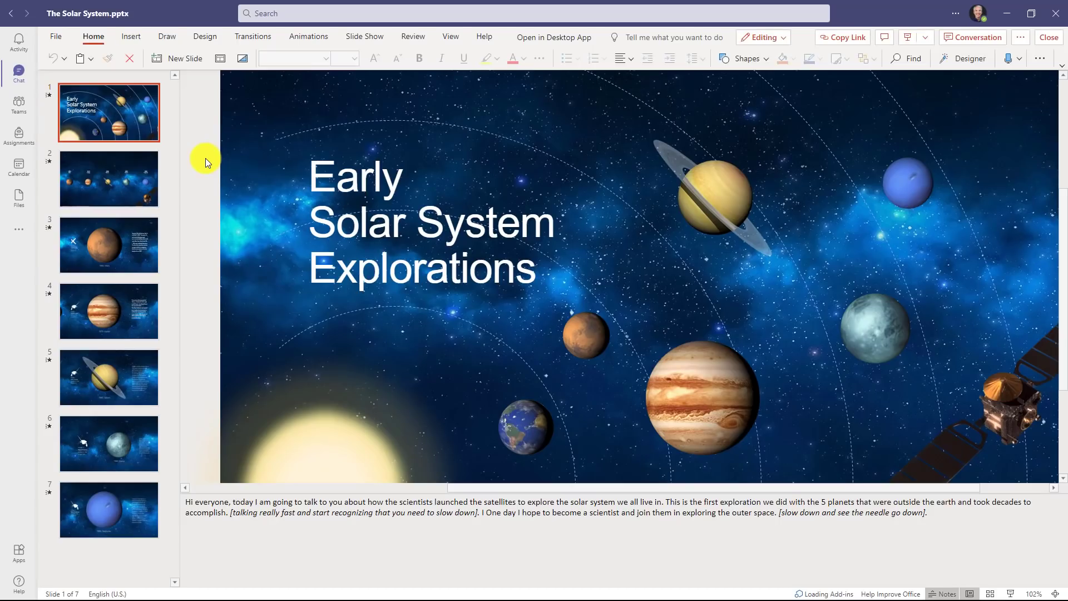
{"action": "left_click", "coordinate": [1047, 36]}
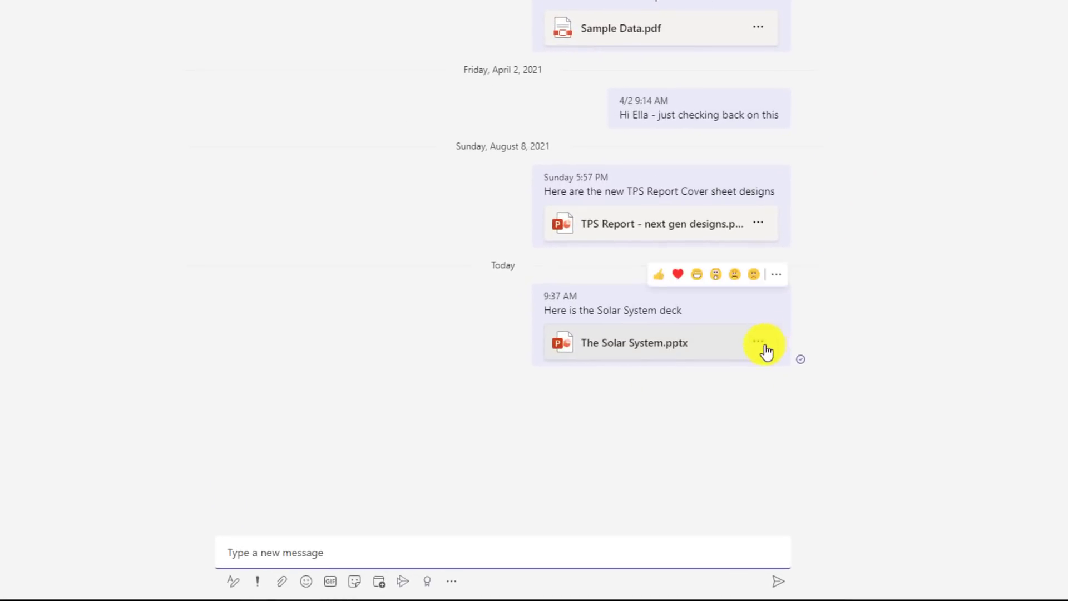
Change the default to open files in the Desktop app, then open and close the deck in PowerPoint.
{"action": "left_click", "coordinate": [759, 342]}
{"action": "mouse_move", "coordinate": [762, 375]}
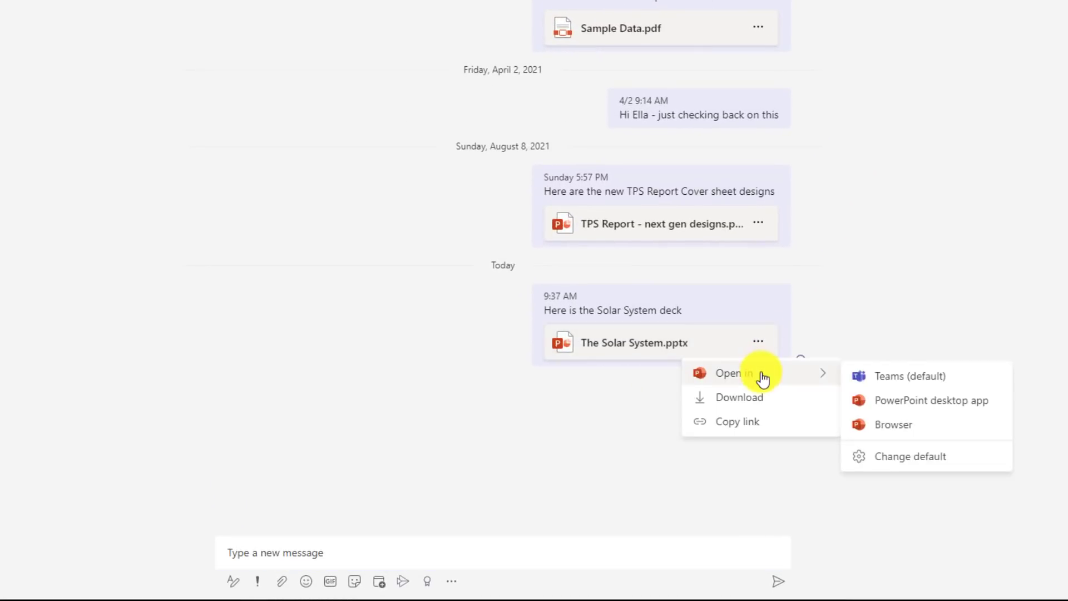
{"action": "left_click", "coordinate": [917, 465]}
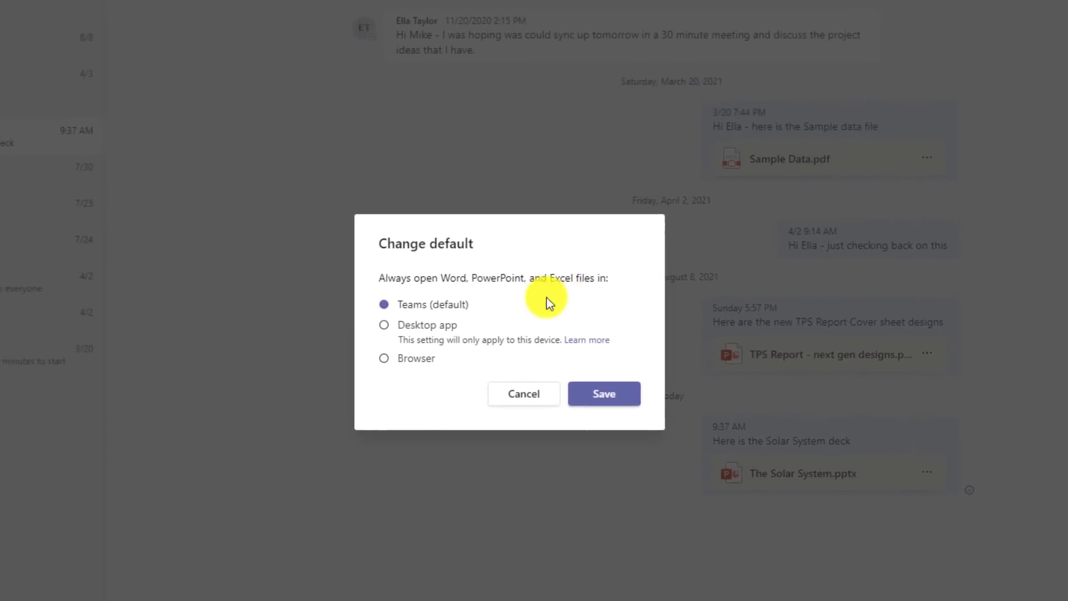
{"action": "left_click", "coordinate": [394, 334]}
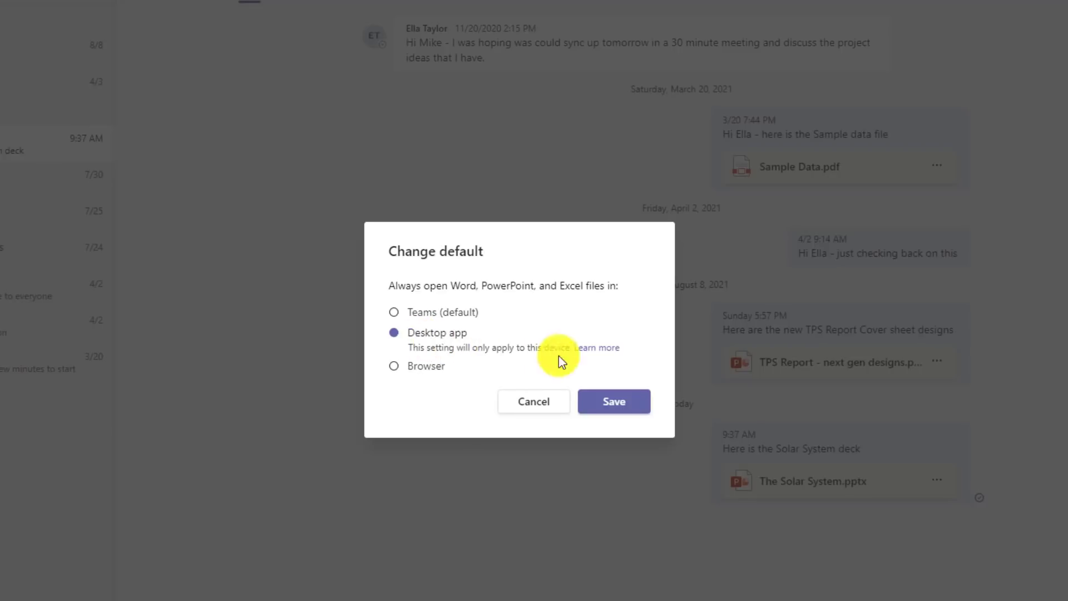
{"action": "left_click", "coordinate": [627, 405]}
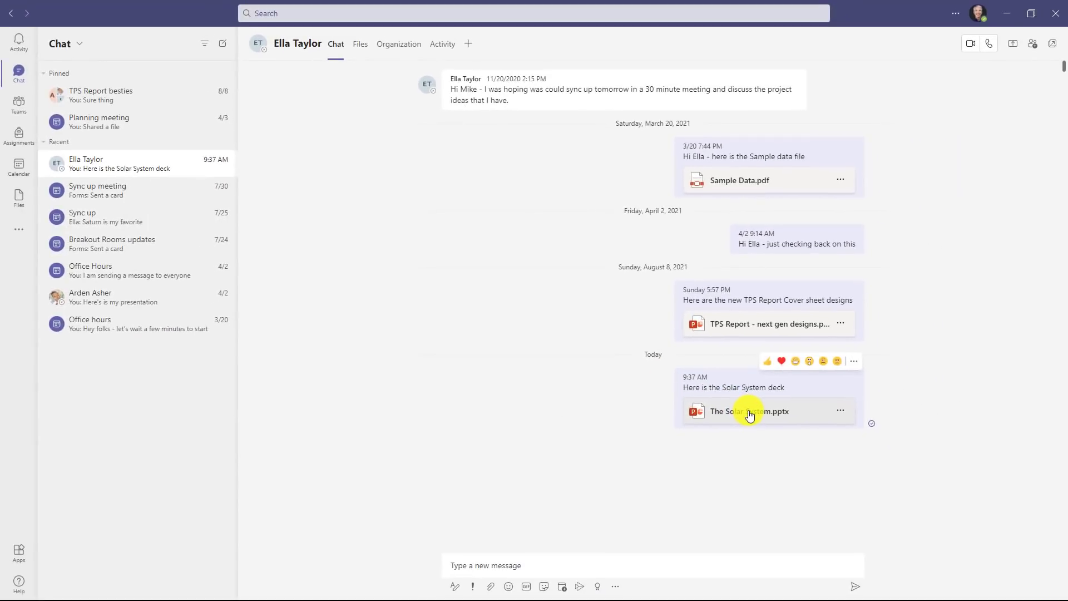
{"action": "left_click", "coordinate": [750, 413]}
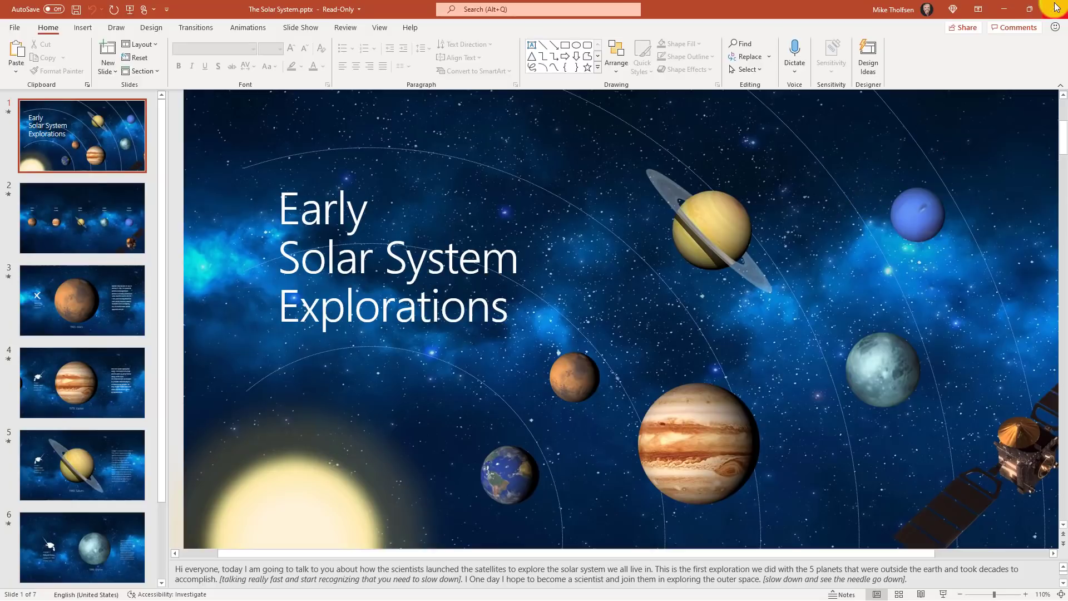
{"action": "left_click", "coordinate": [1055, 8]}
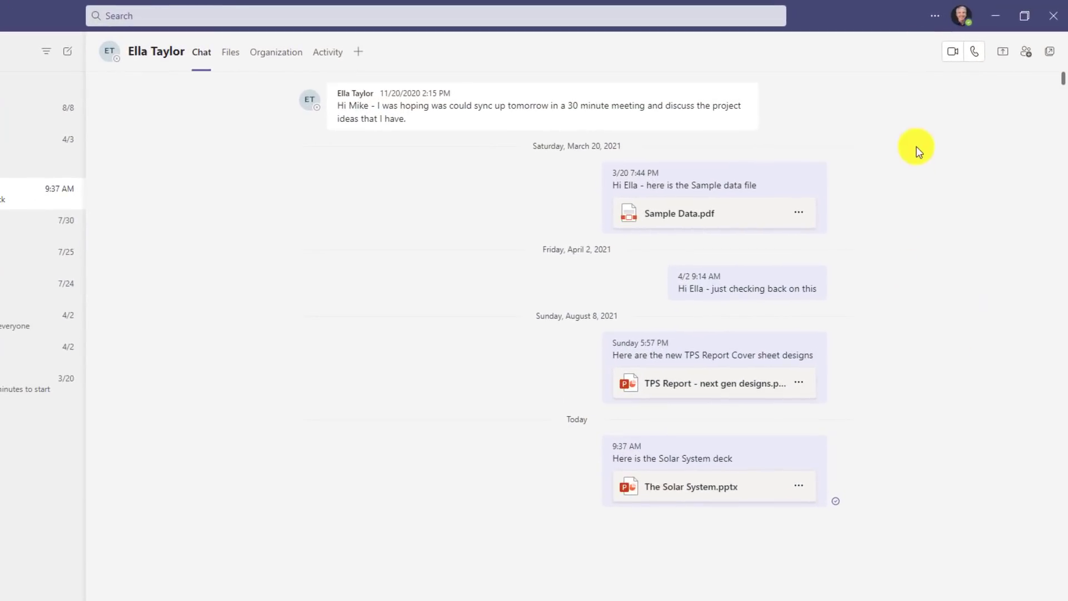
In Settings > General, set Word, PowerPoint and Excel files to always open in Browser.
{"action": "left_click", "coordinate": [936, 19]}
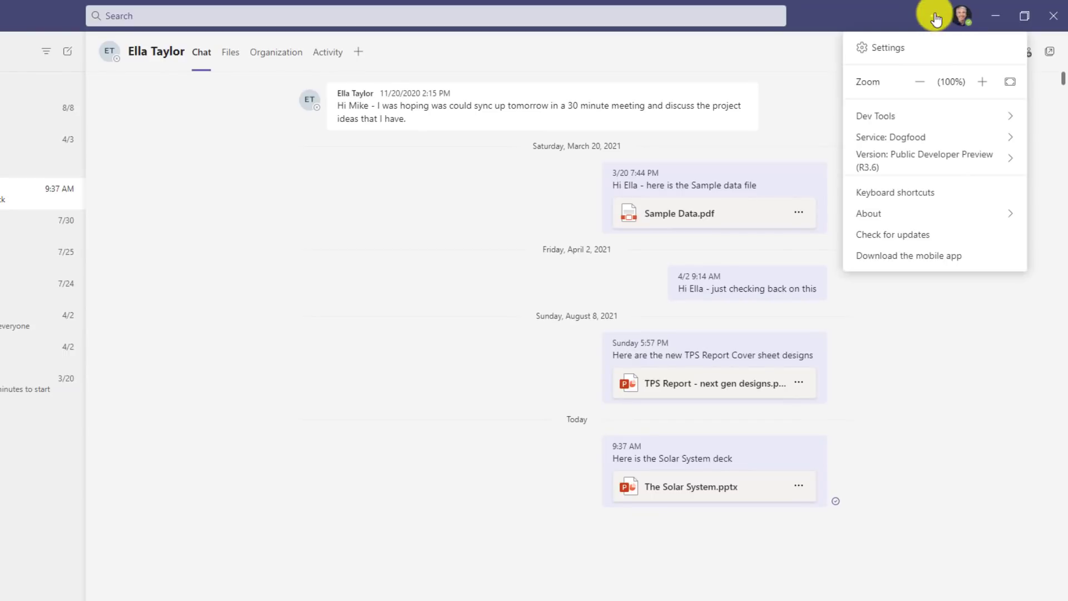
{"action": "left_click", "coordinate": [886, 48]}
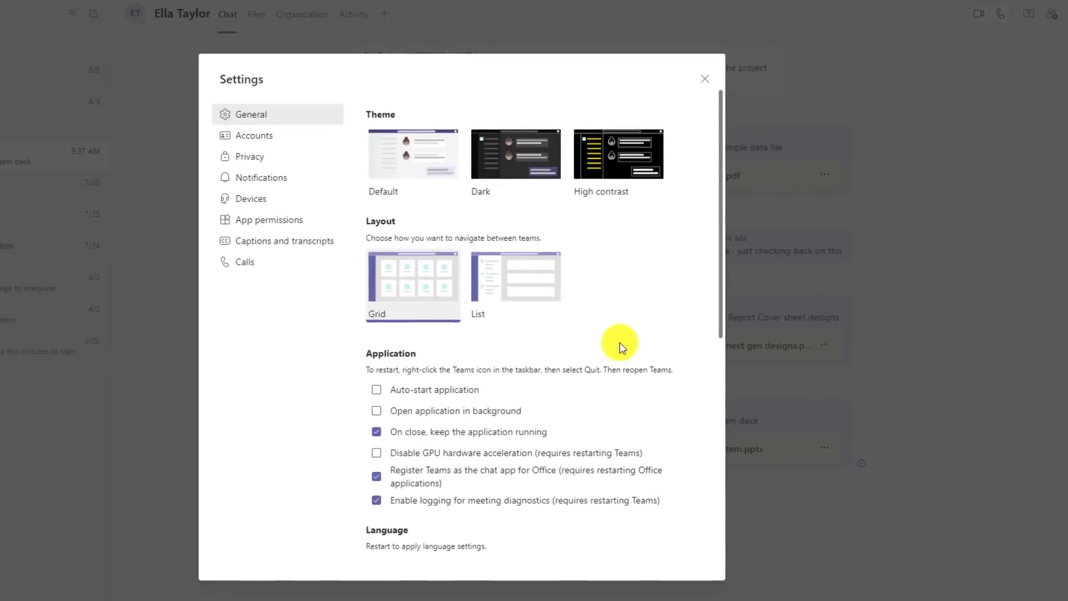
{"action": "scroll", "coordinate": [639, 347], "scroll_direction": "down", "scroll_amount": 7}
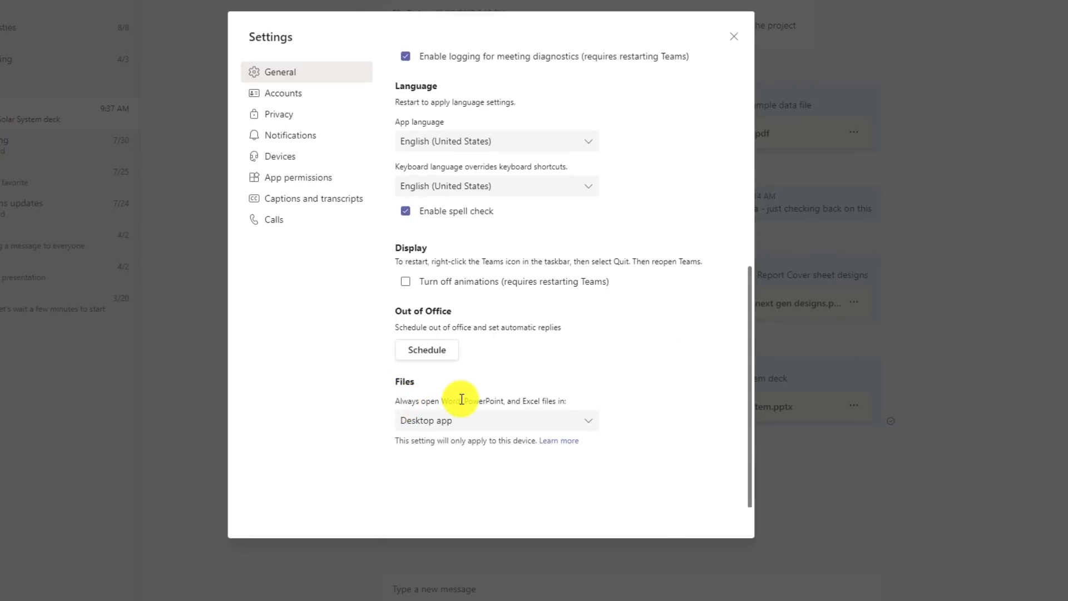
{"action": "left_click", "coordinate": [594, 420]}
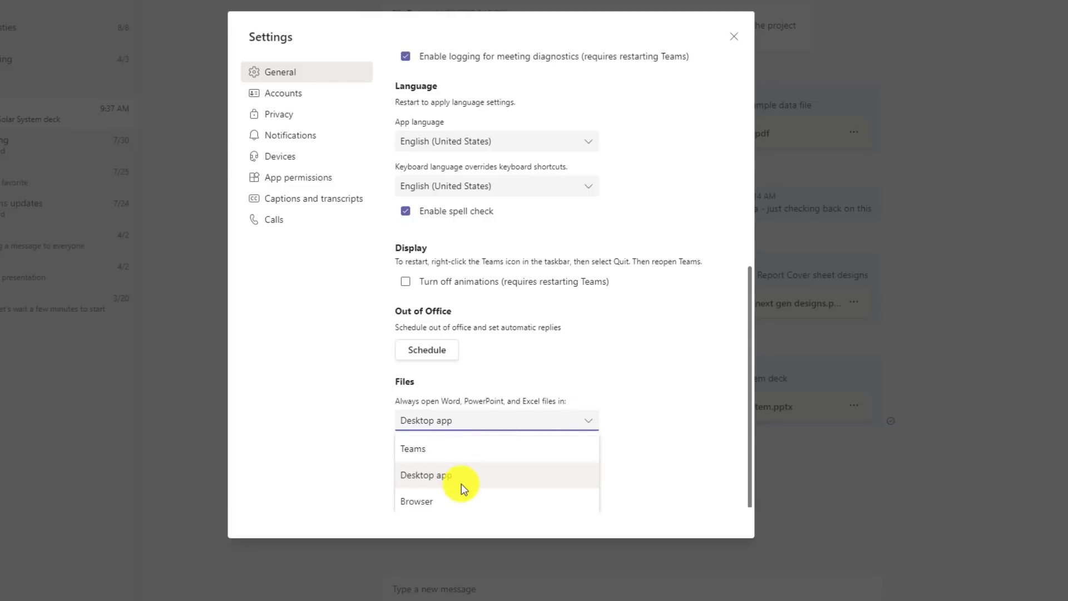
{"action": "left_click", "coordinate": [465, 496]}
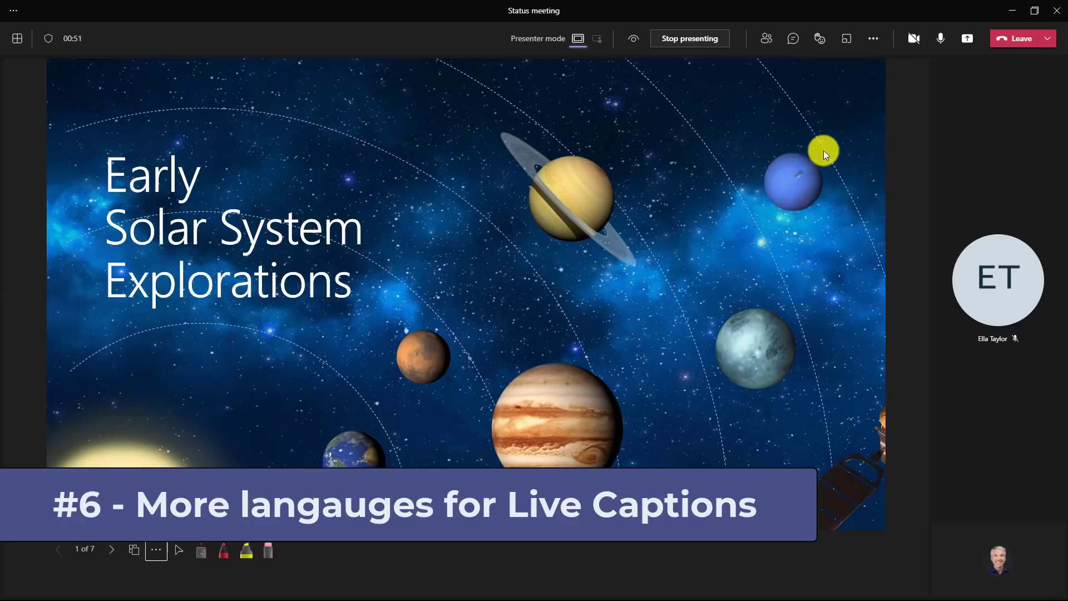
Turn on live captions in the meeting and open the caption options menu.
{"action": "left_click", "coordinate": [875, 40]}
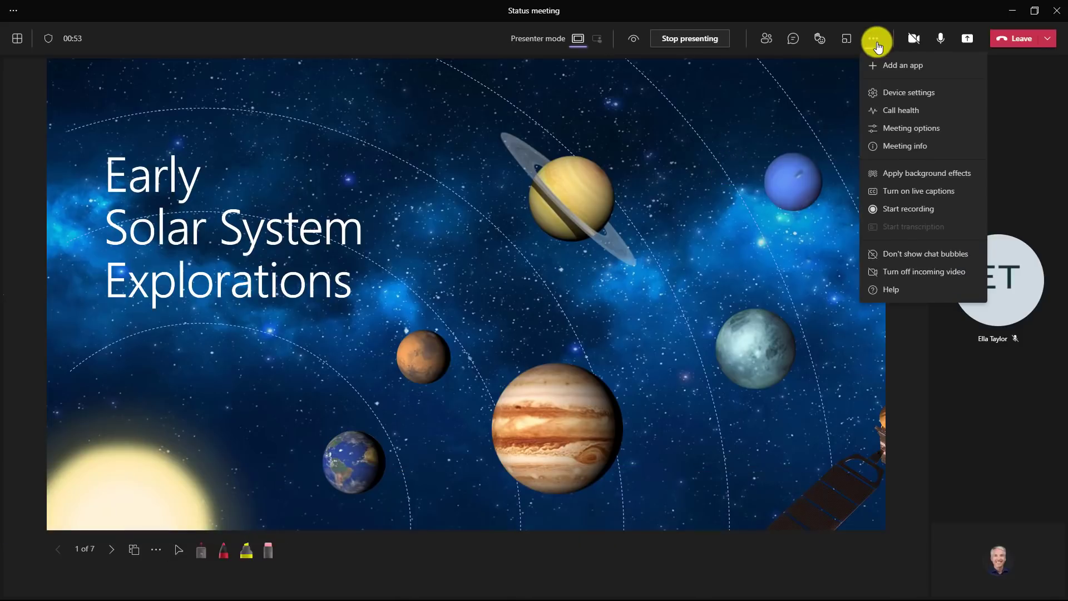
{"action": "left_click", "coordinate": [974, 196]}
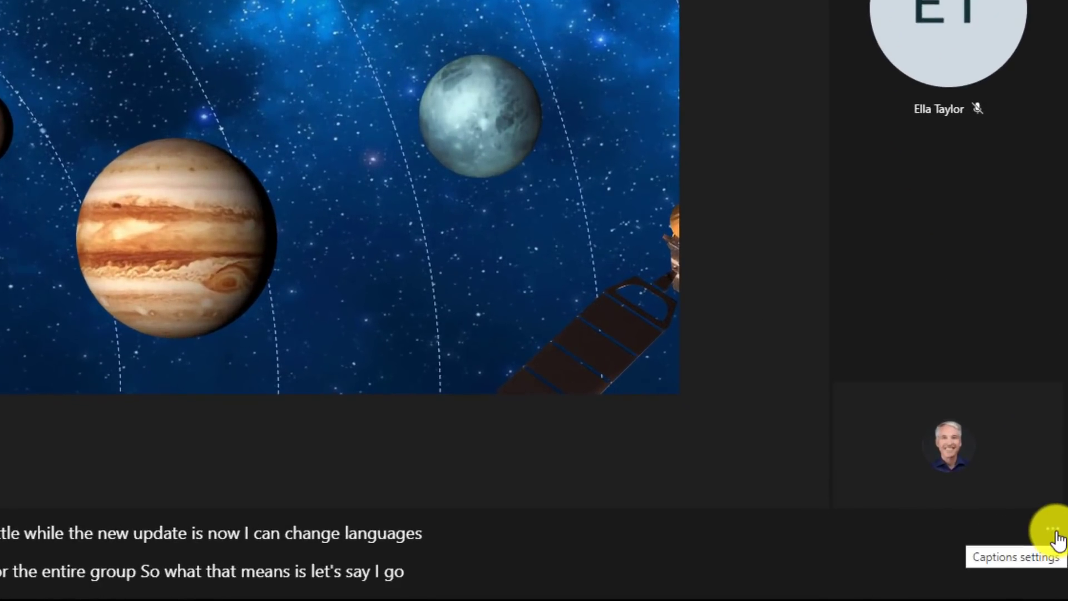
{"action": "left_click", "coordinate": [1054, 533]}
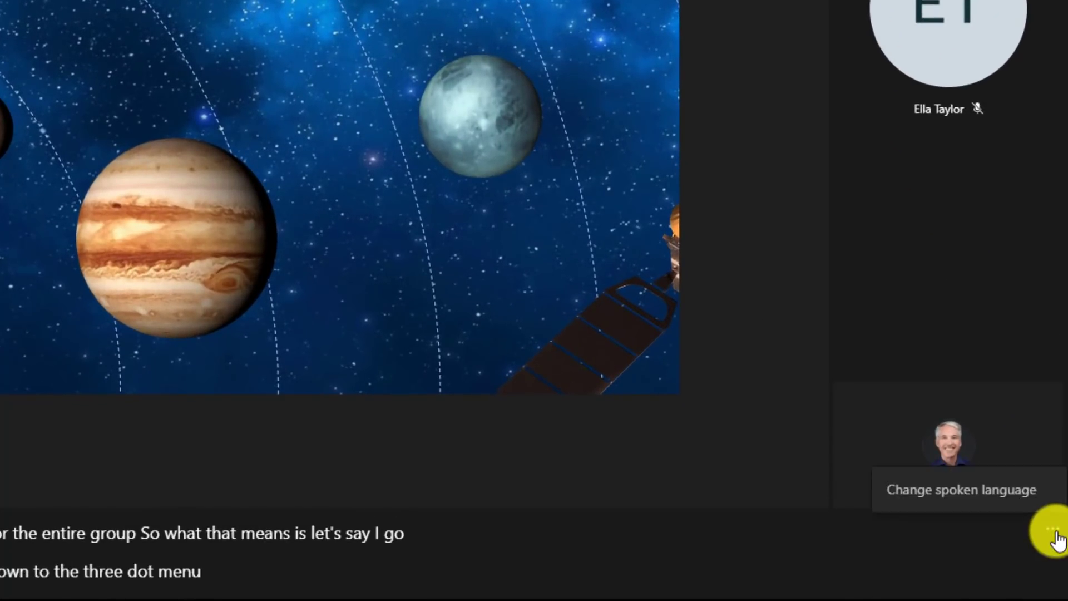
Change the captions' spoken language to Norwegian (Norway) and confirm it.
{"action": "left_click", "coordinate": [976, 504]}
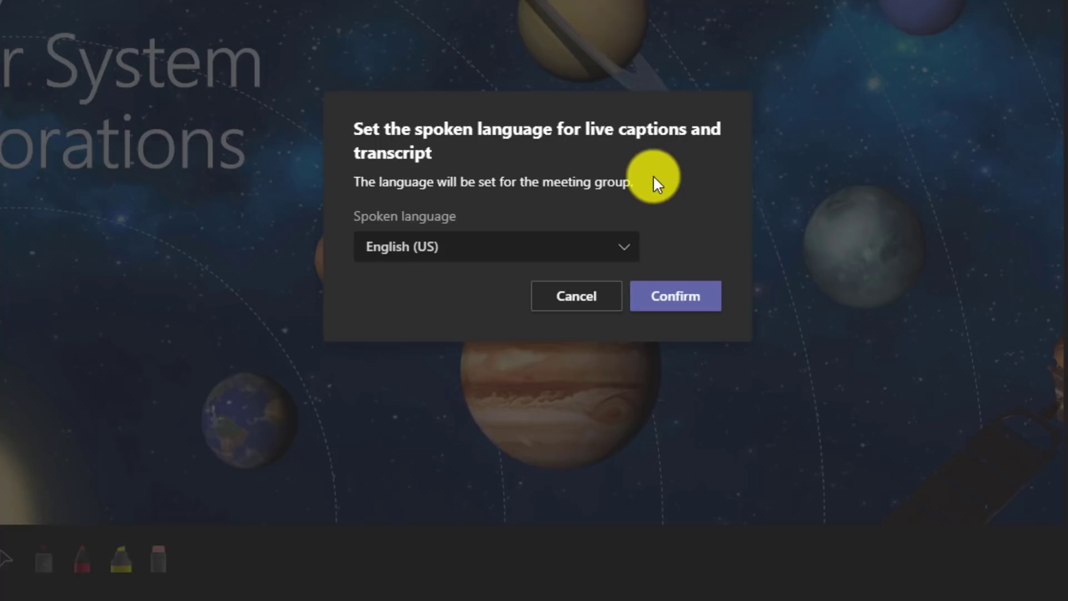
{"action": "left_click", "coordinate": [630, 251]}
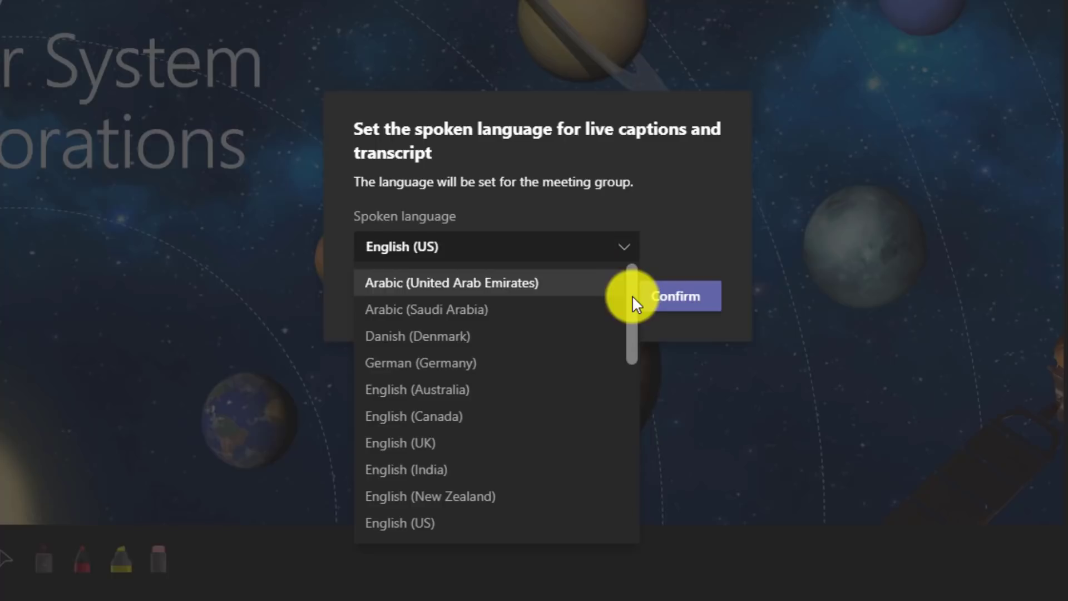
{"action": "left_click_drag", "start_coordinate": [632, 295], "coordinate": [617, 442]}
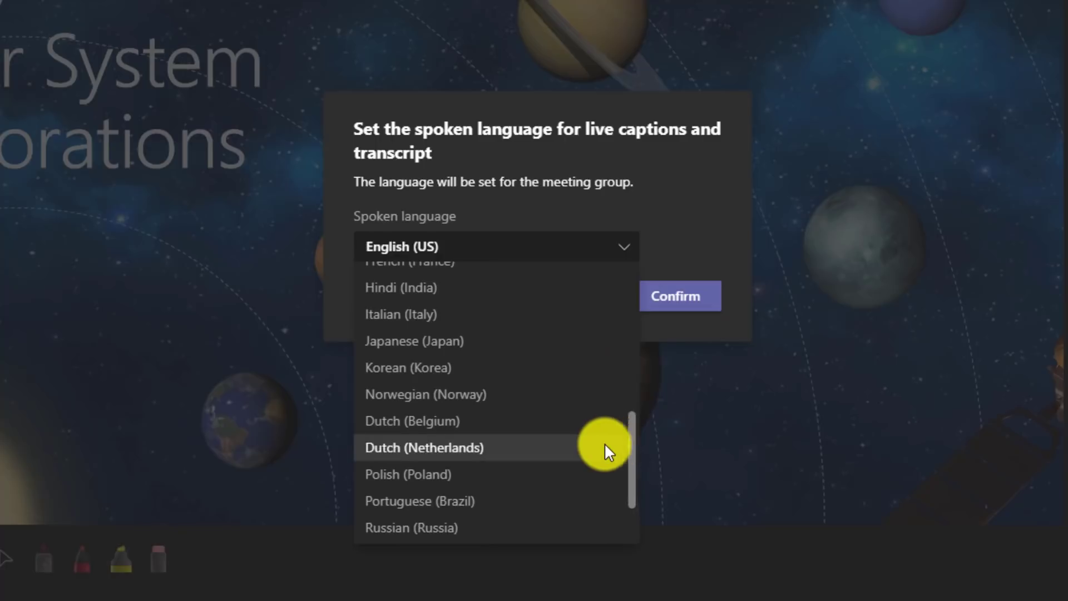
{"action": "left_click", "coordinate": [459, 395]}
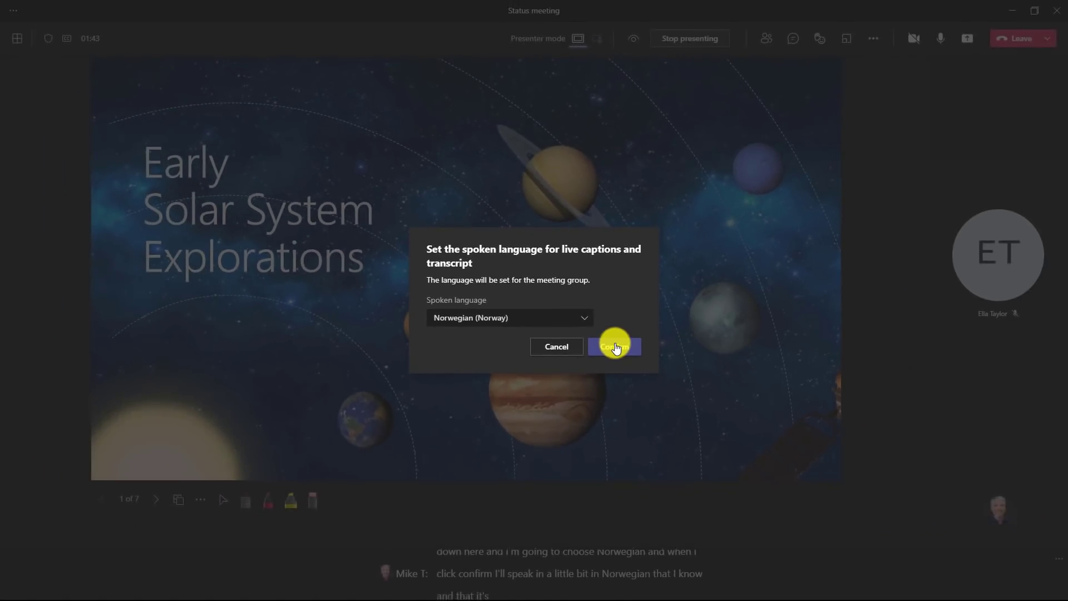
{"action": "left_click", "coordinate": [615, 347]}
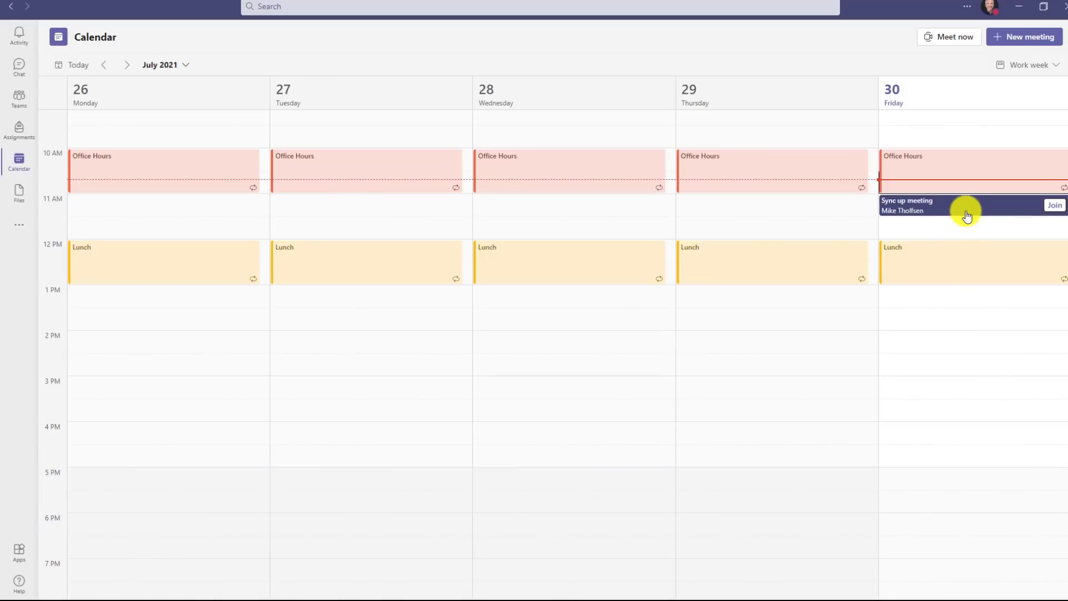
Edit the Sync up meeting and add a Forms Polls tab to it.
{"action": "left_click", "coordinate": [1009, 210]}
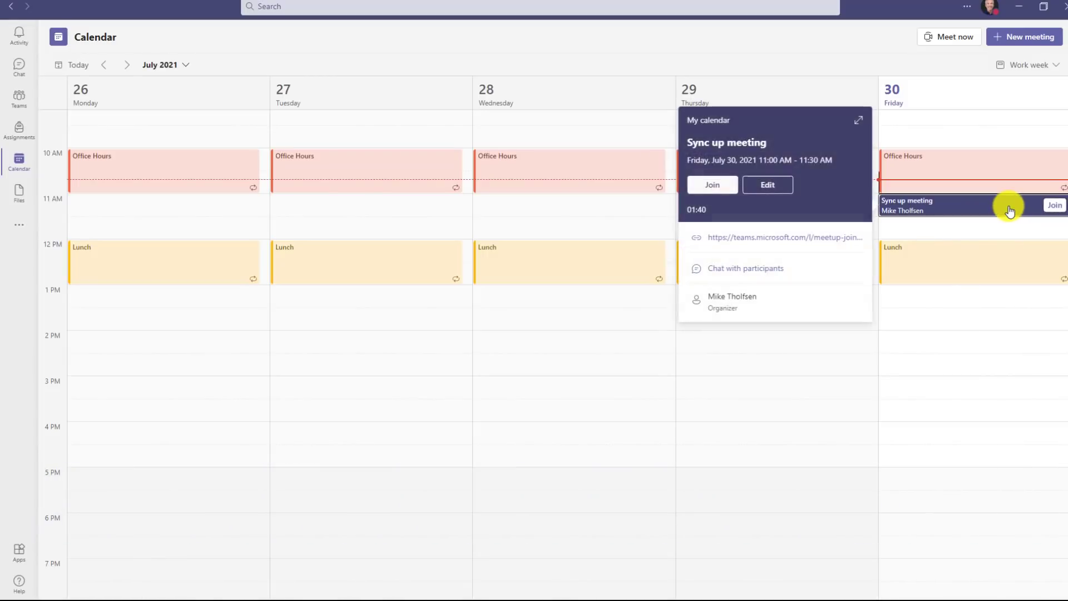
{"action": "left_click", "coordinate": [771, 184]}
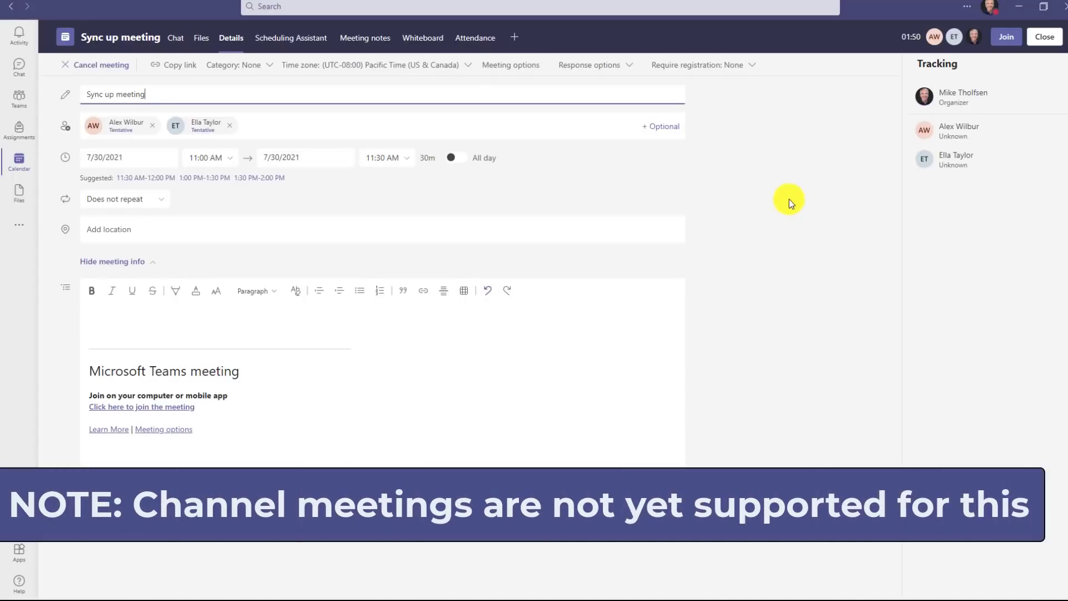
{"action": "left_click", "coordinate": [513, 37]}
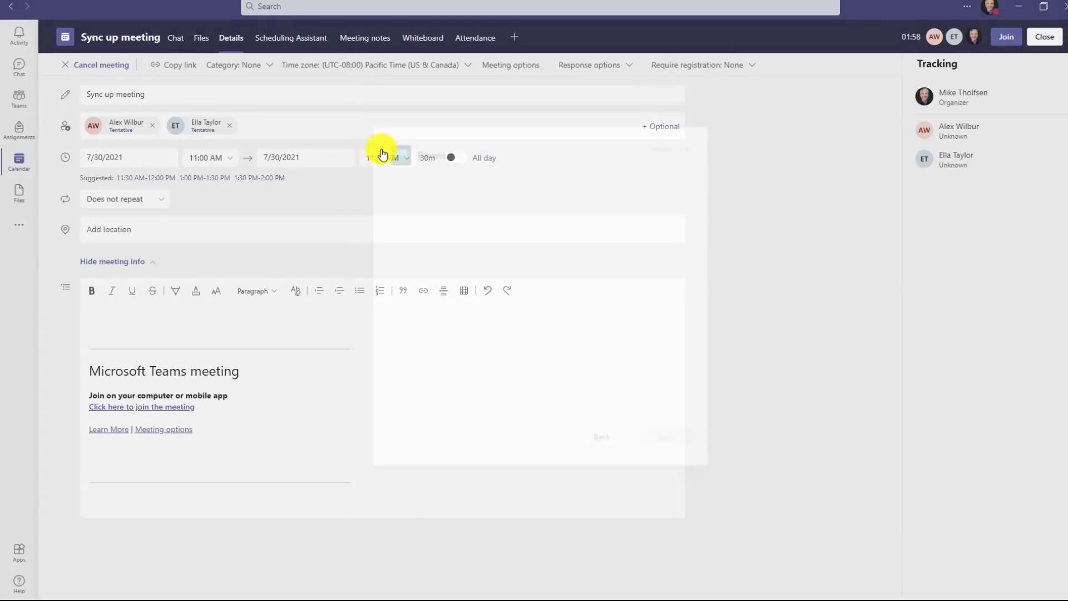
{"action": "left_click", "coordinate": [658, 440]}
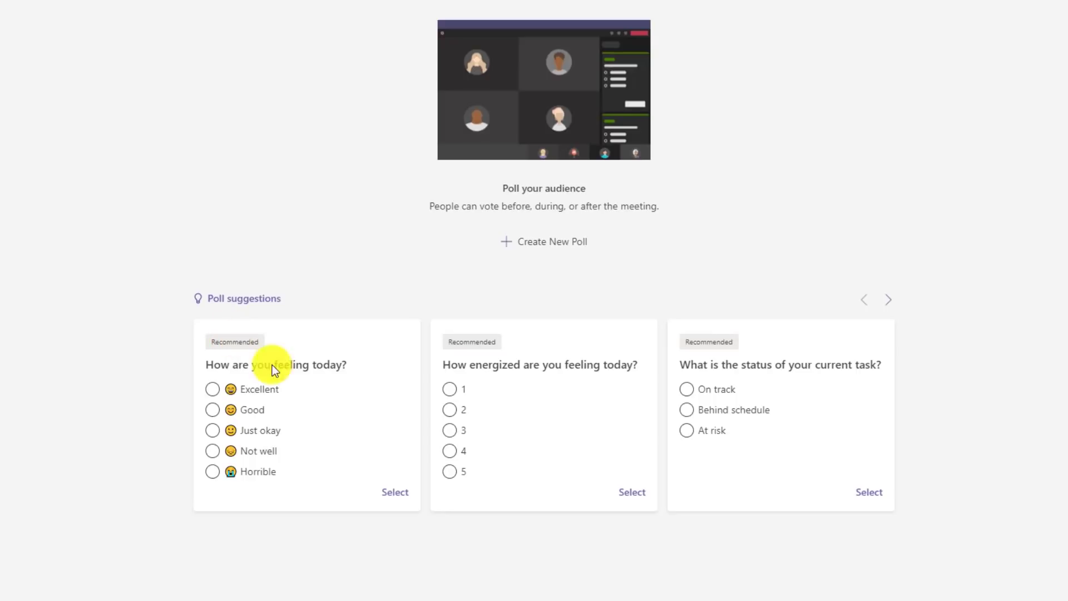
Add the 'How are you feeling today?' poll and save a 'Do you agree with this proposal?' draft.
{"action": "left_click", "coordinate": [395, 492]}
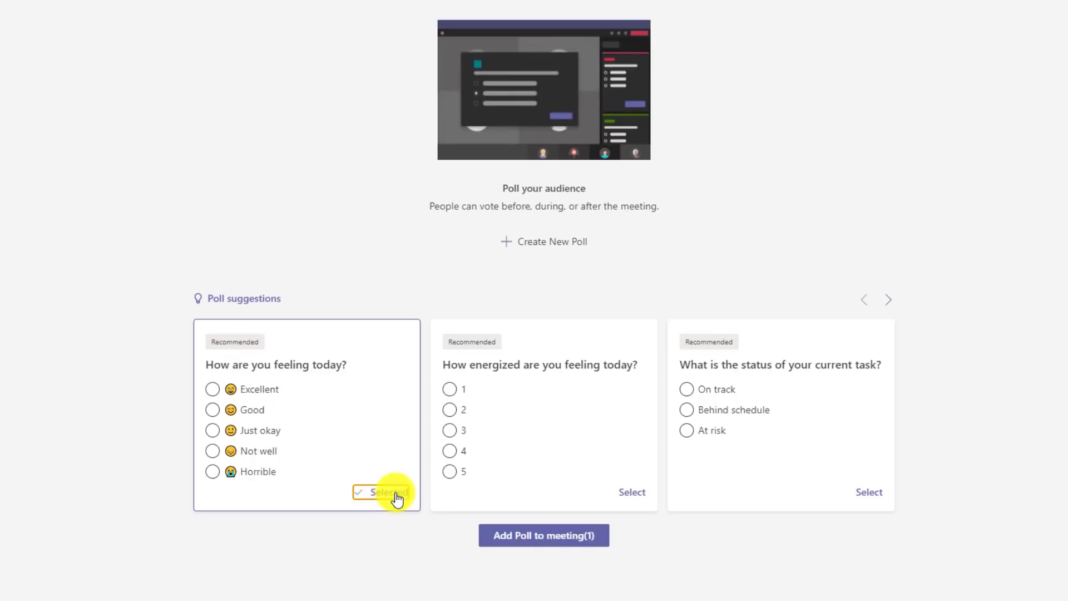
{"action": "left_click", "coordinate": [547, 535]}
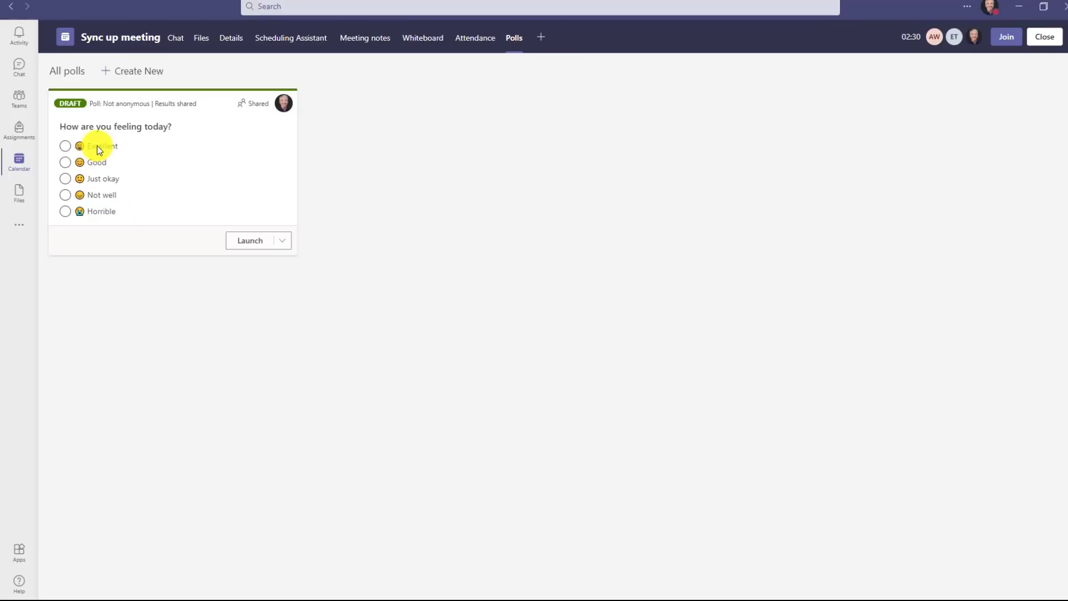
{"action": "left_click", "coordinate": [139, 71]}
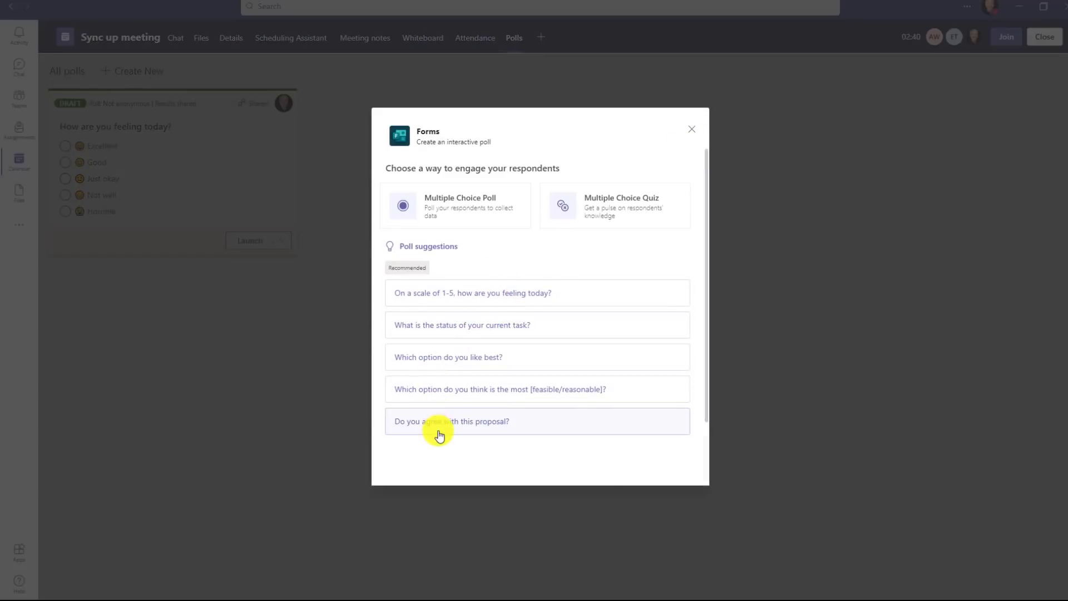
{"action": "left_click", "coordinate": [493, 426]}
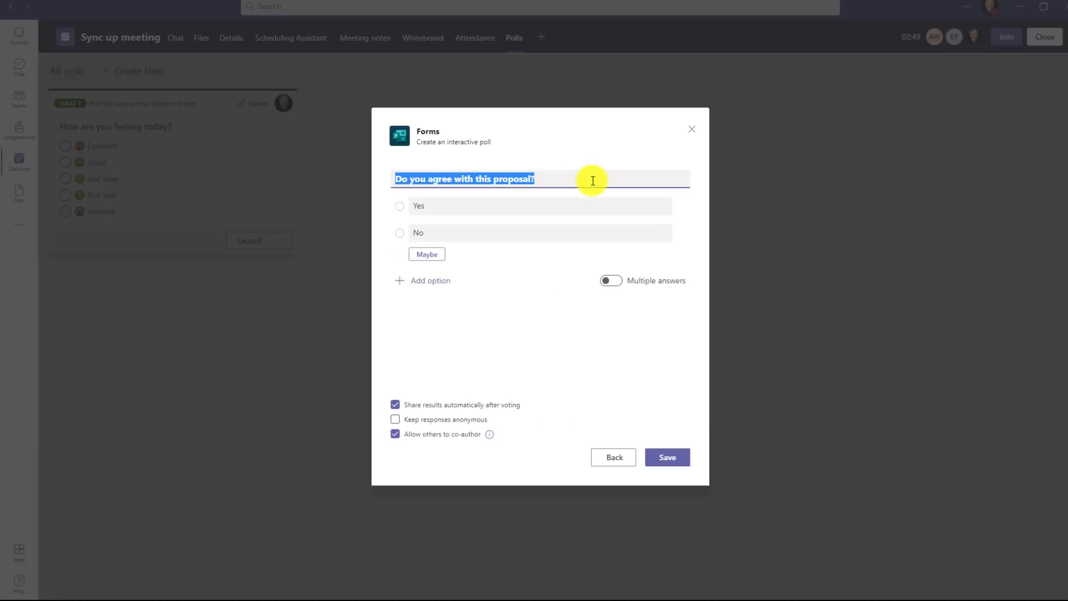
{"action": "left_click", "coordinate": [592, 181]}
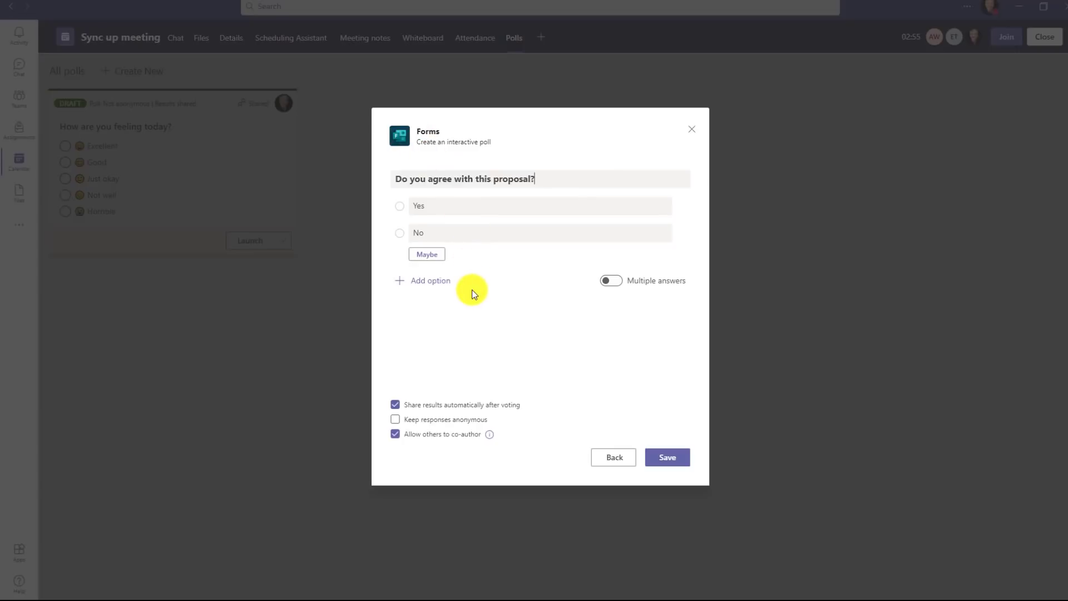
{"action": "left_click", "coordinate": [657, 455]}
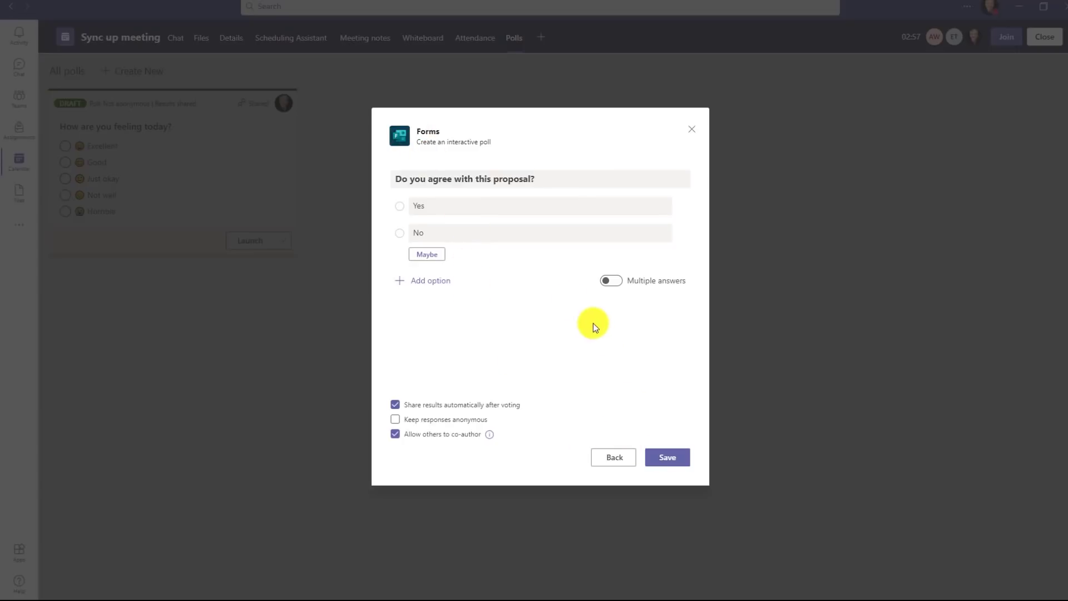
{"action": "left_click", "coordinate": [670, 457]}
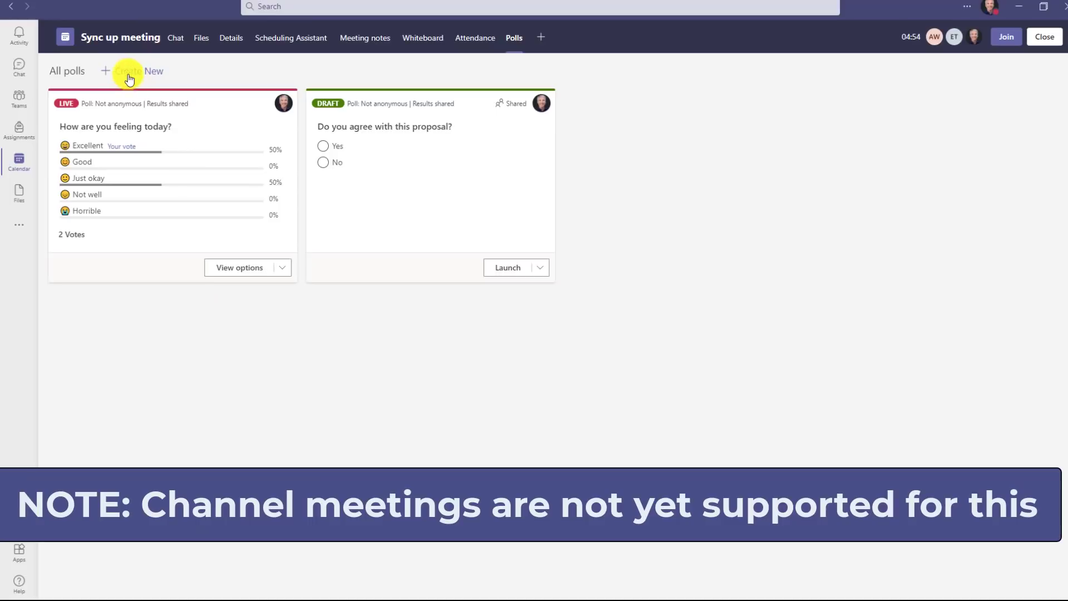
Create a multiple-choice quiz asking for a favorite app, with answers Teams and OneNote.
{"action": "left_click", "coordinate": [148, 77]}
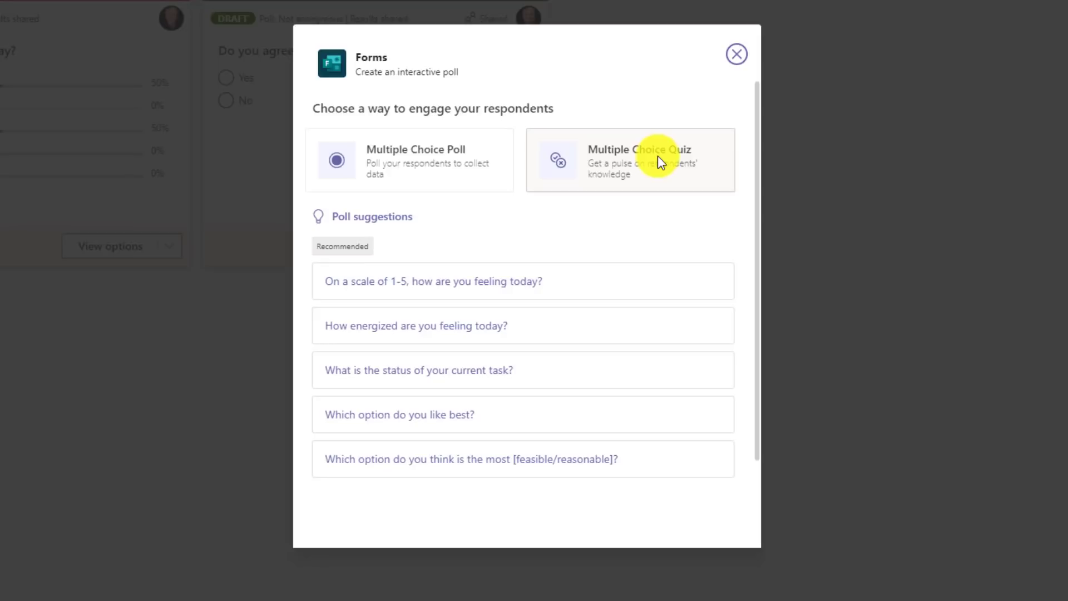
{"action": "left_click", "coordinate": [658, 155]}
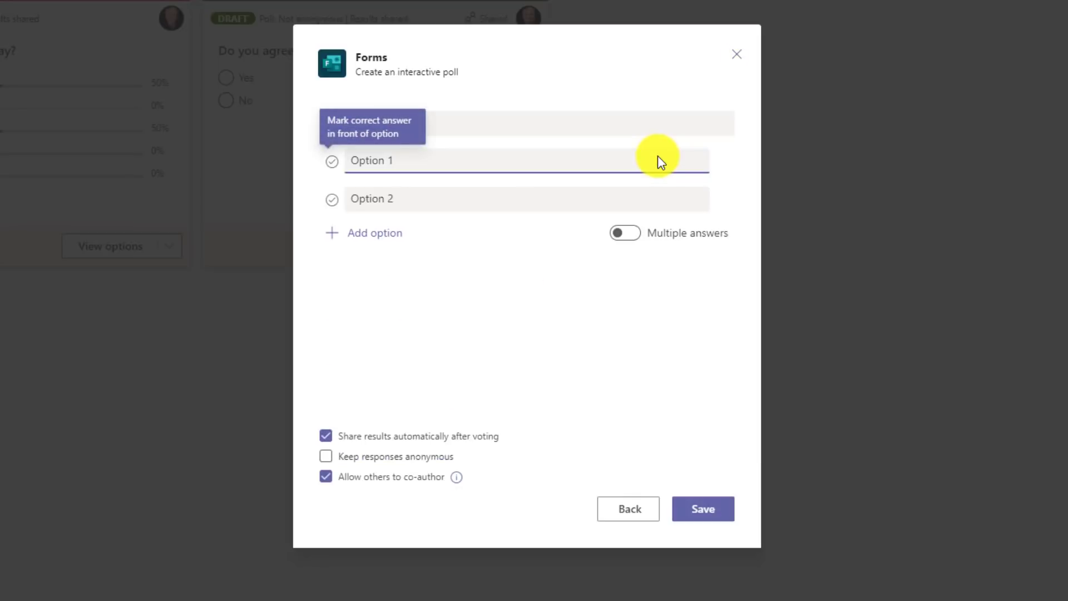
{"action": "left_click", "coordinate": [381, 168]}
{"action": "left_click", "coordinate": [530, 115]}
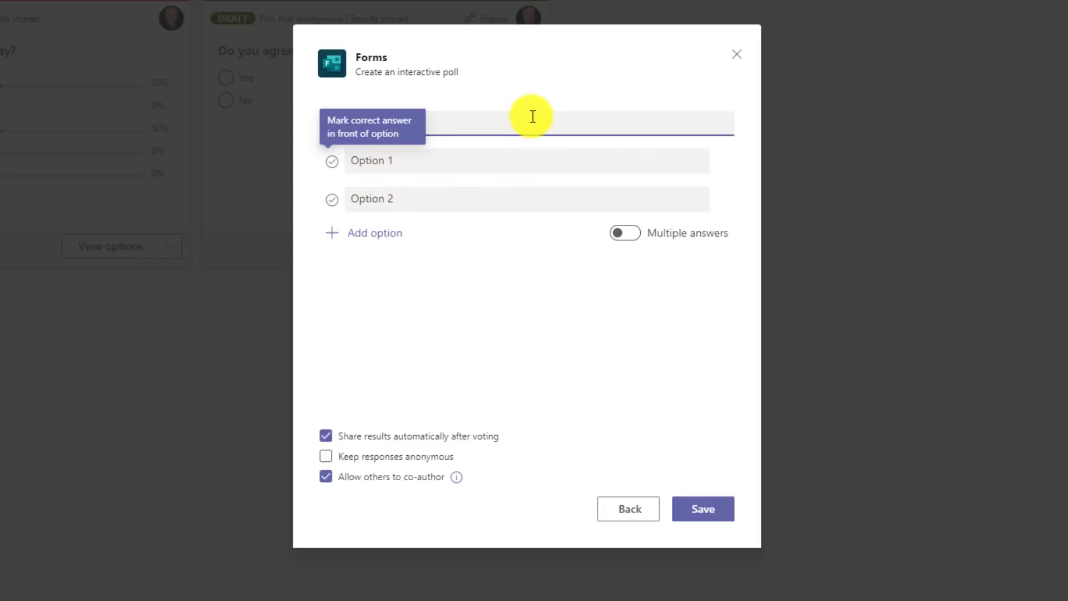
{"action": "type", "text": "Question"}
{"action": "key", "text": "ctrl+a"}
{"action": "type", "text": "What is Mike's favorite app?"}
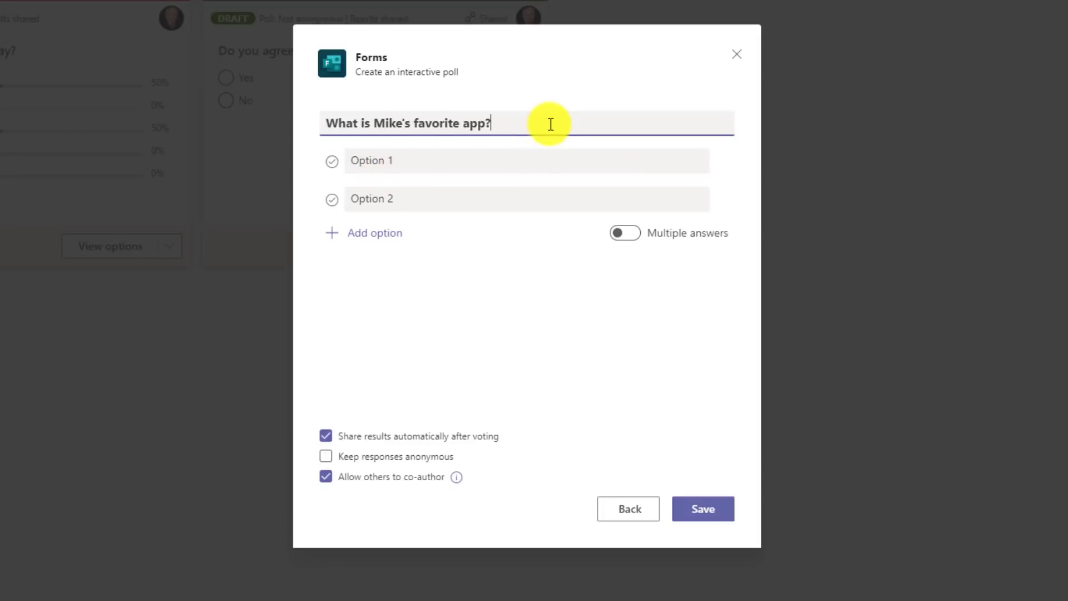
{"action": "left_click", "coordinate": [563, 157]}
{"action": "key", "text": "ctrl+a"}
{"action": "type", "text": "Teams"}
{"action": "left_click", "coordinate": [528, 203]}
{"action": "type", "text": "OneNote"}
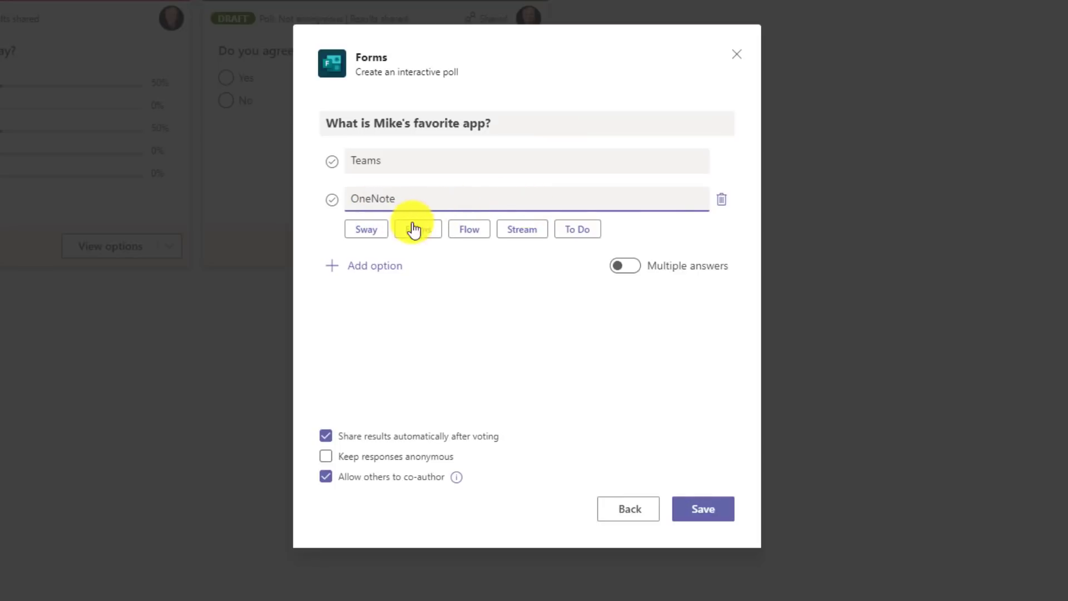
Add answers Sway, Stream, Forms and Delve, mark OneNote correct, and save the draft.
{"action": "left_click", "coordinate": [366, 265]}
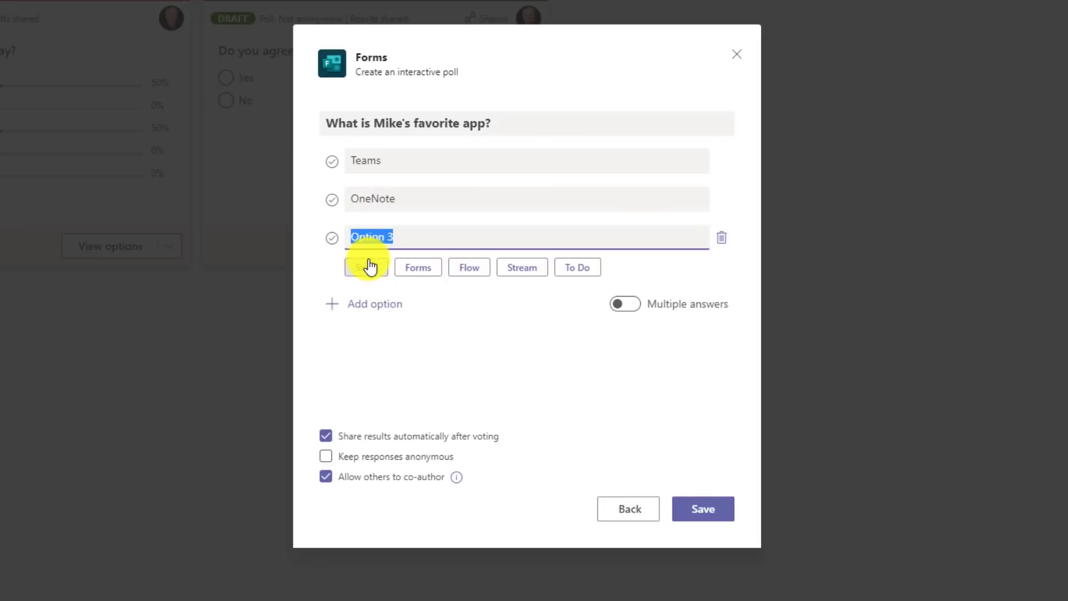
{"action": "left_click", "coordinate": [380, 273]}
{"action": "left_click", "coordinate": [382, 303]}
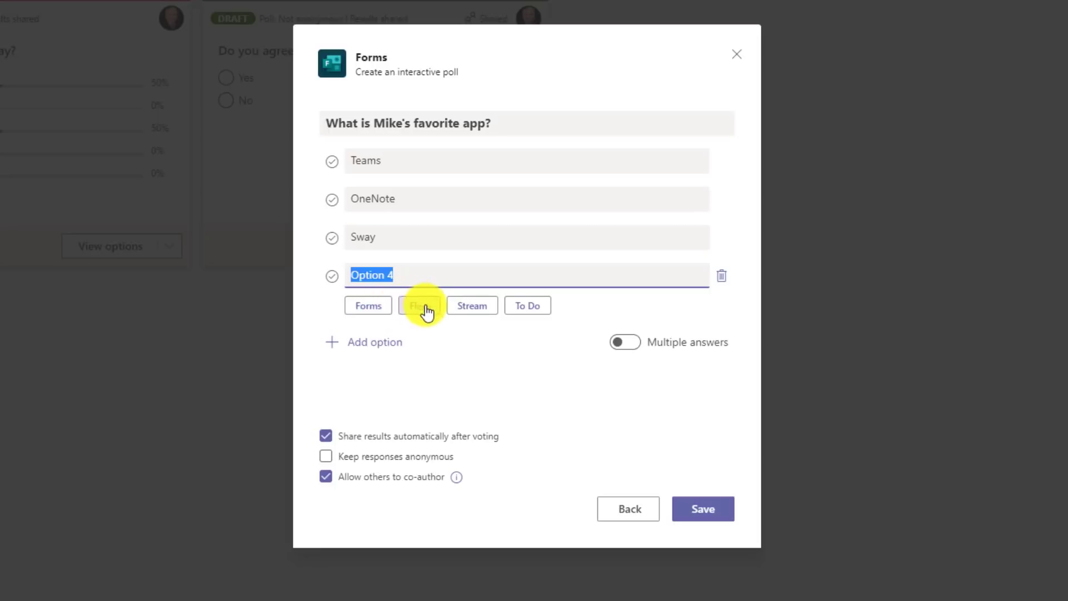
{"action": "left_click", "coordinate": [481, 307]}
{"action": "left_click", "coordinate": [377, 341]}
{"action": "left_click", "coordinate": [377, 342]}
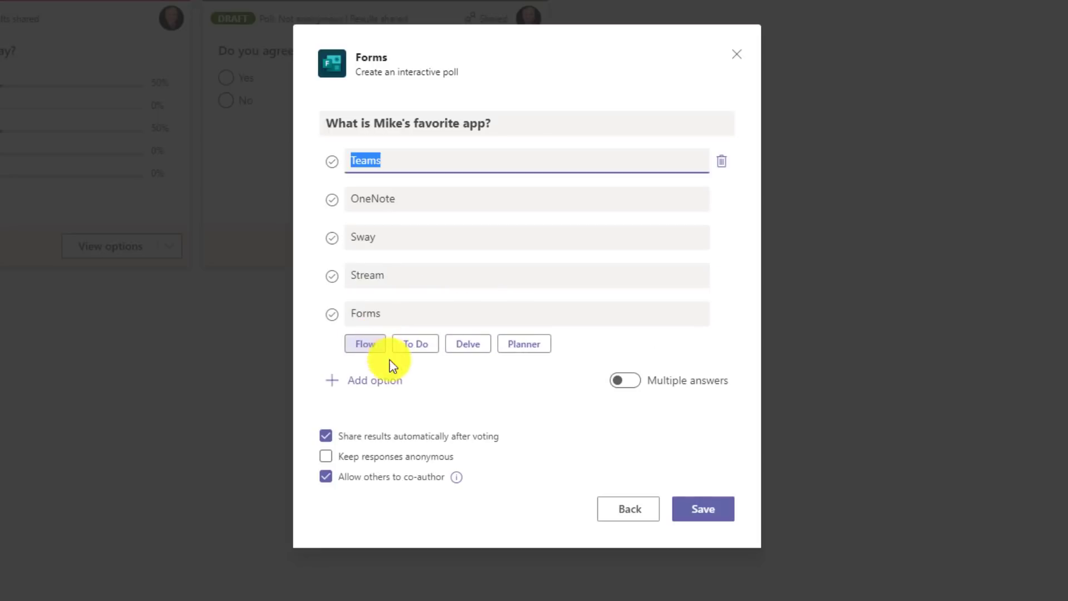
{"action": "left_click", "coordinate": [388, 382]}
{"action": "left_click", "coordinate": [465, 376]}
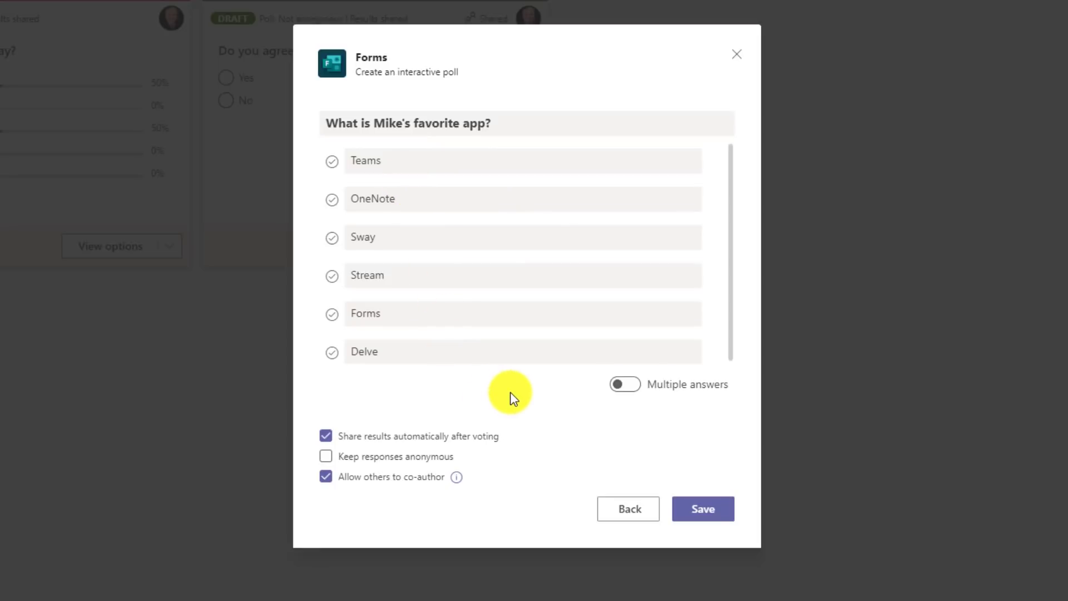
{"action": "left_click", "coordinate": [332, 201]}
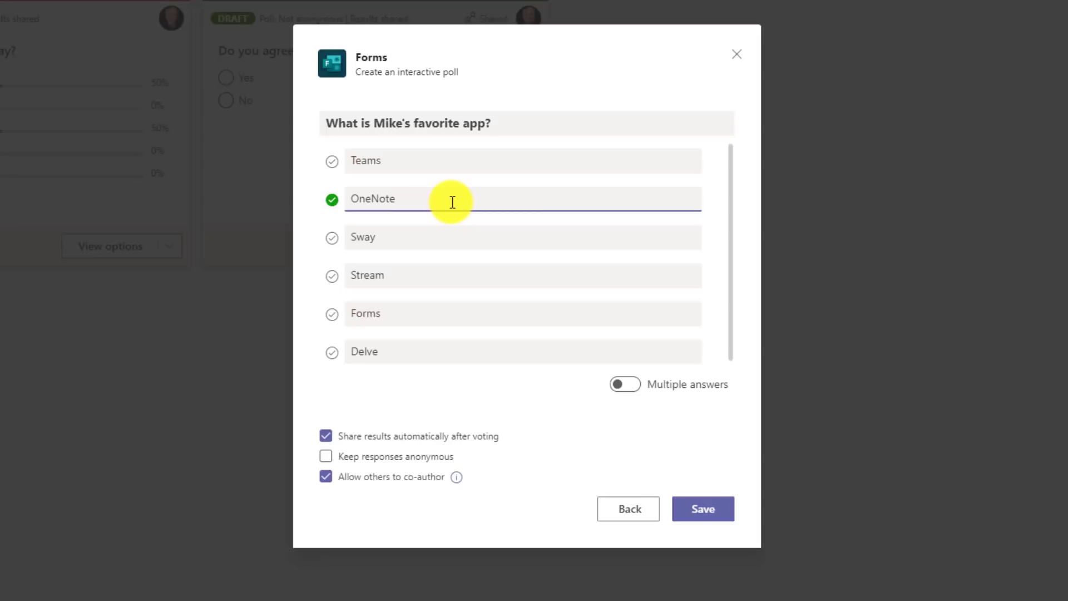
{"action": "left_click", "coordinate": [692, 507]}
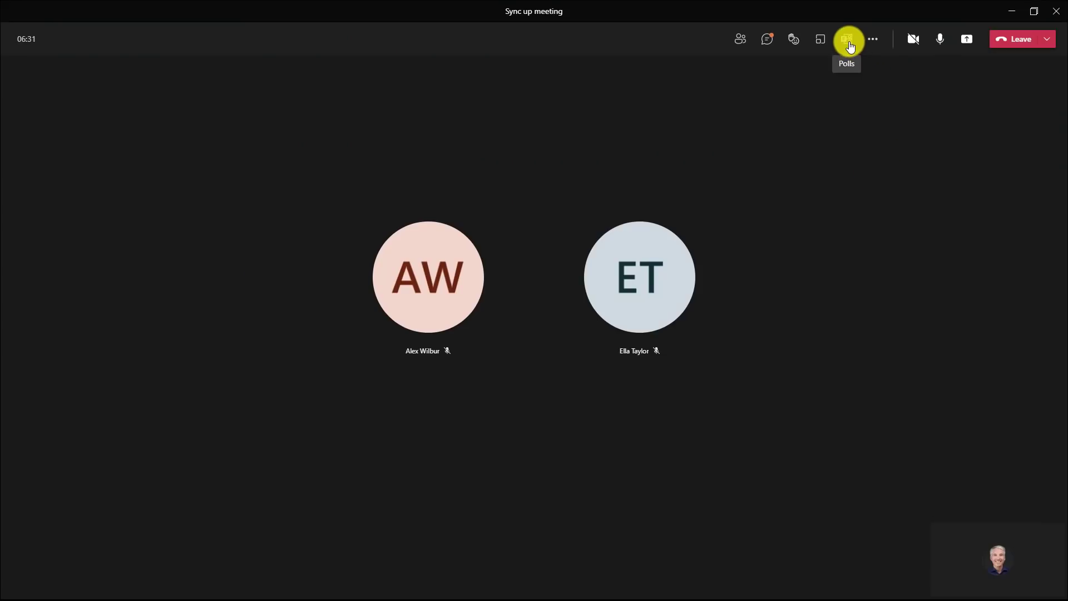
Launch the favorite-app quiz from the meeting's Polls and submit OneNote as the answer.
{"action": "left_click", "coordinate": [849, 46]}
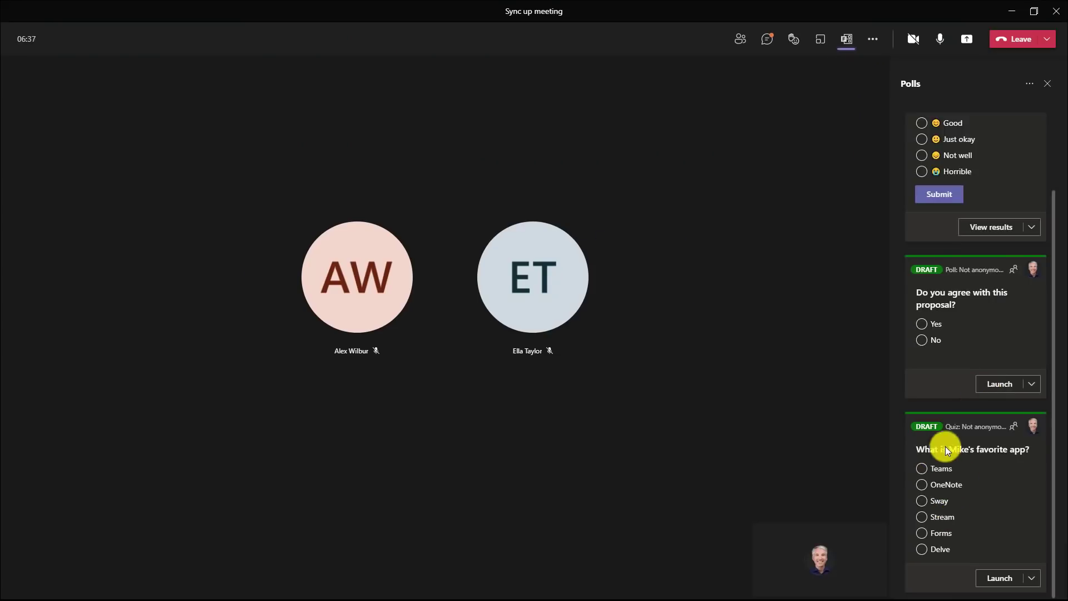
{"action": "left_click", "coordinate": [995, 579]}
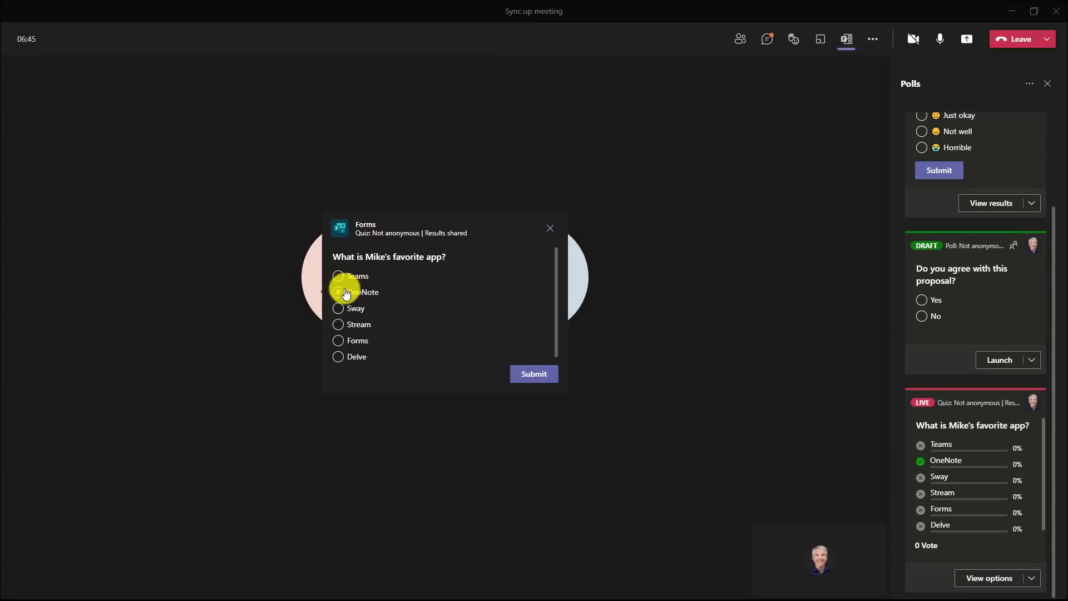
{"action": "left_click", "coordinate": [340, 293]}
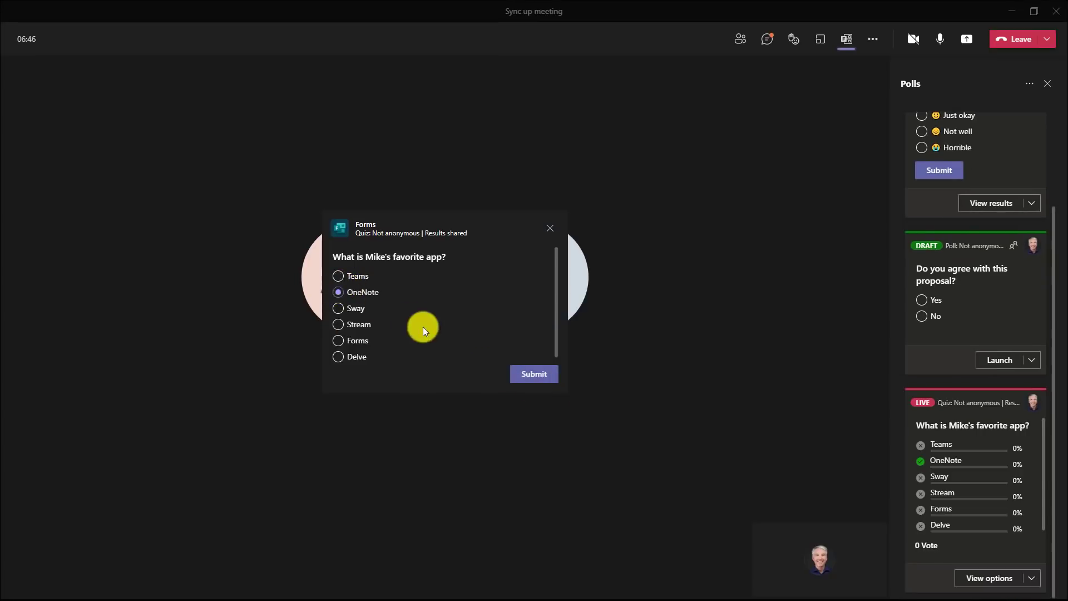
{"action": "left_click", "coordinate": [529, 374]}
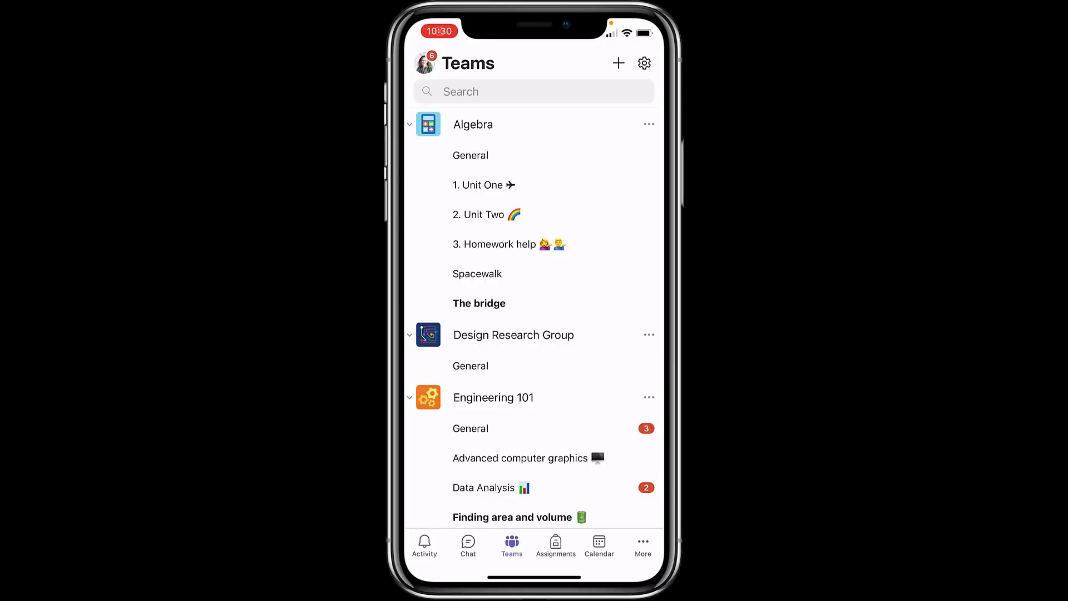
Open the Algebra General channel post in Immersive Reader and play it aloud.
{"action": "left_click", "coordinate": [471, 155]}
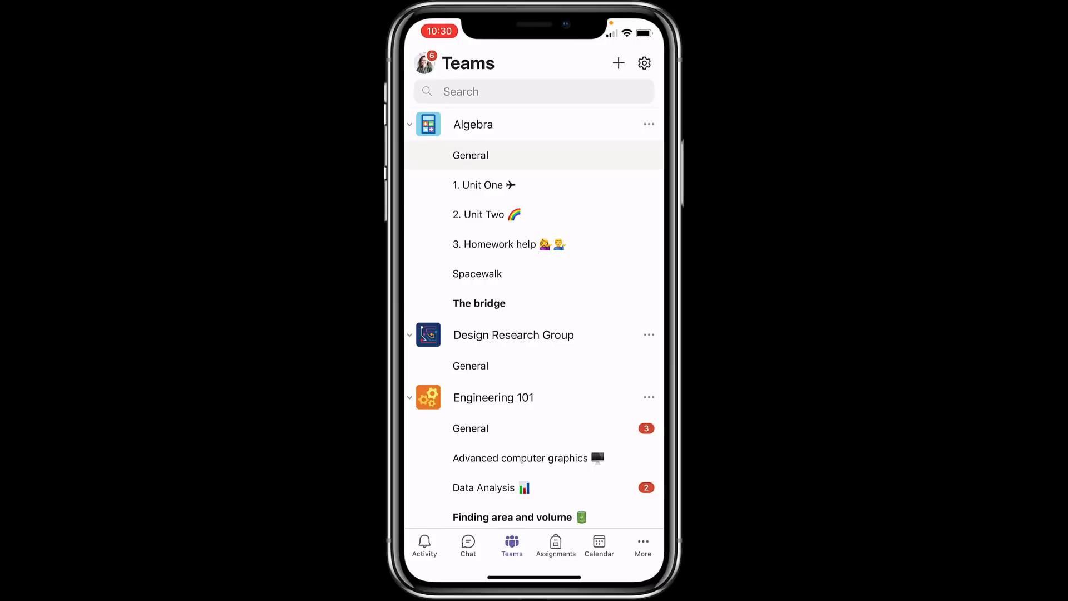
{"action": "left_click", "coordinate": [647, 131]}
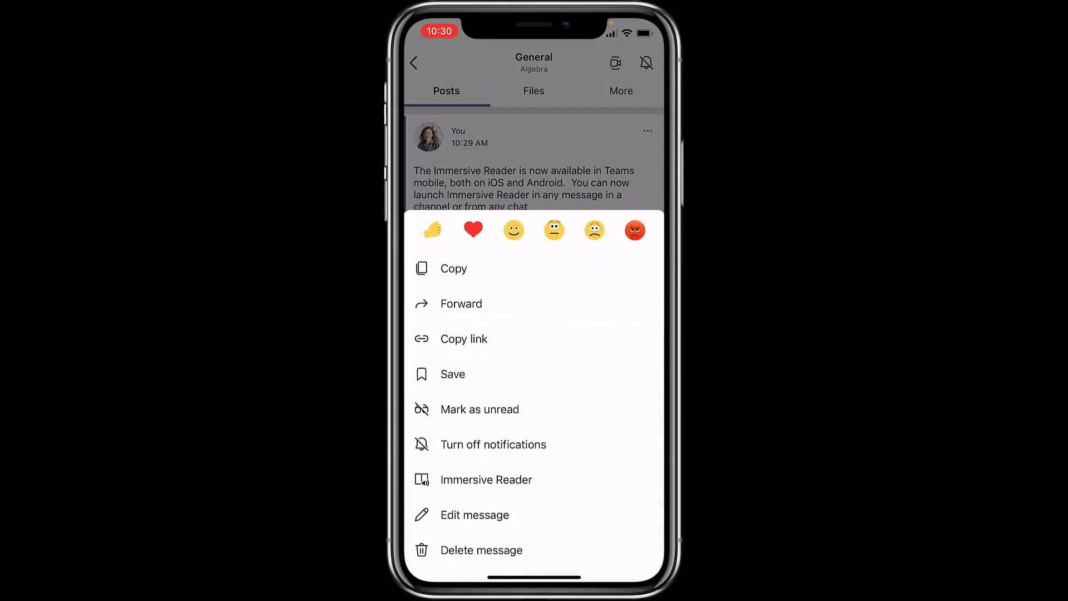
{"action": "left_click", "coordinate": [501, 472]}
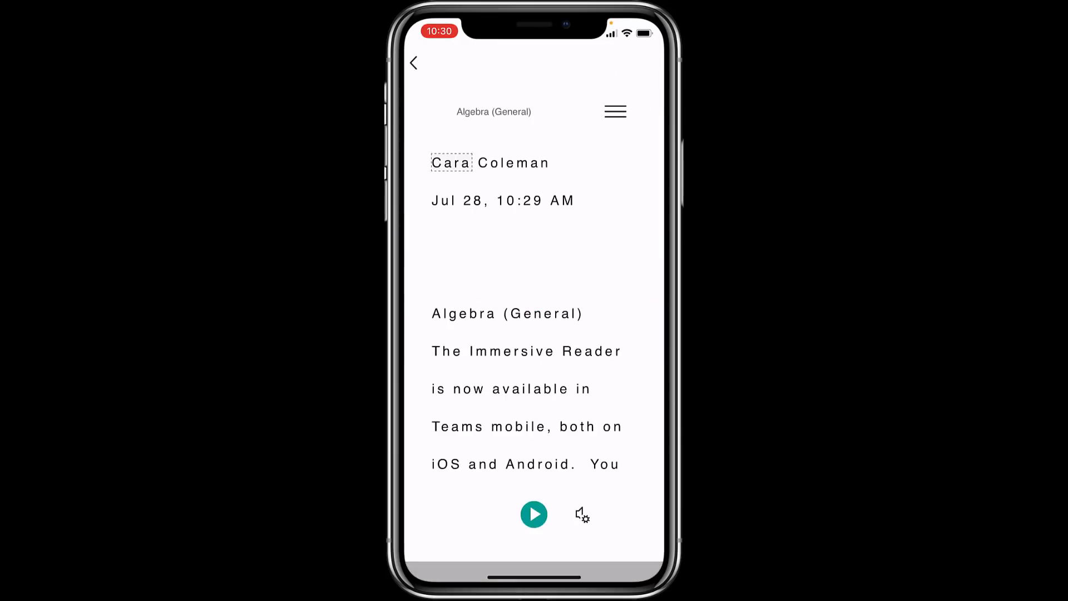
{"action": "left_click", "coordinate": [534, 514]}
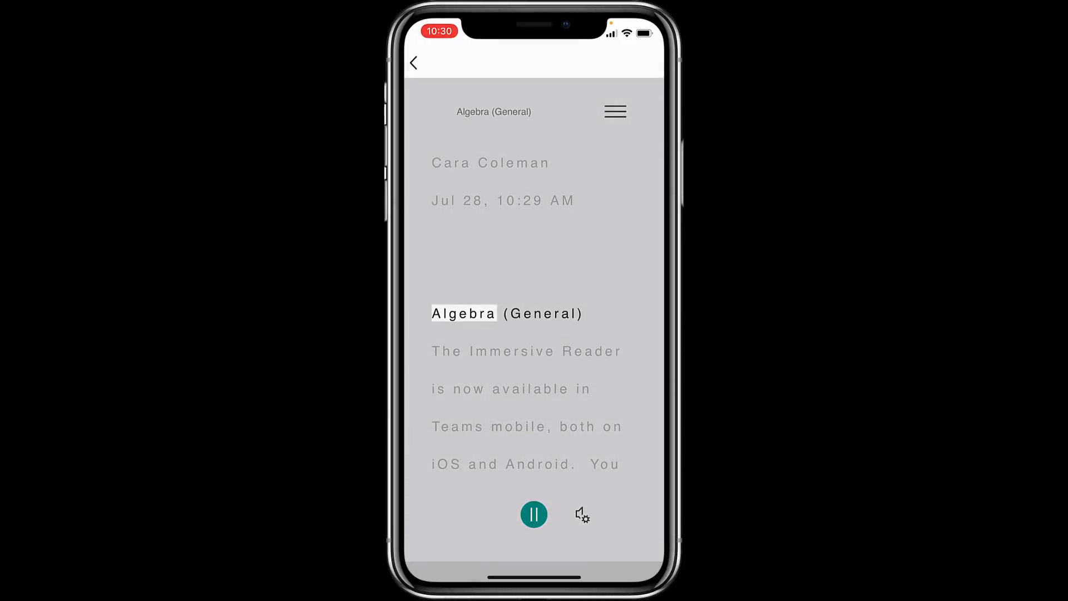
{"action": "left_click", "coordinate": [534, 514]}
Switch the reader to the black theme, translate the post to French, and read it aloud.
{"action": "left_click", "coordinate": [615, 112]}
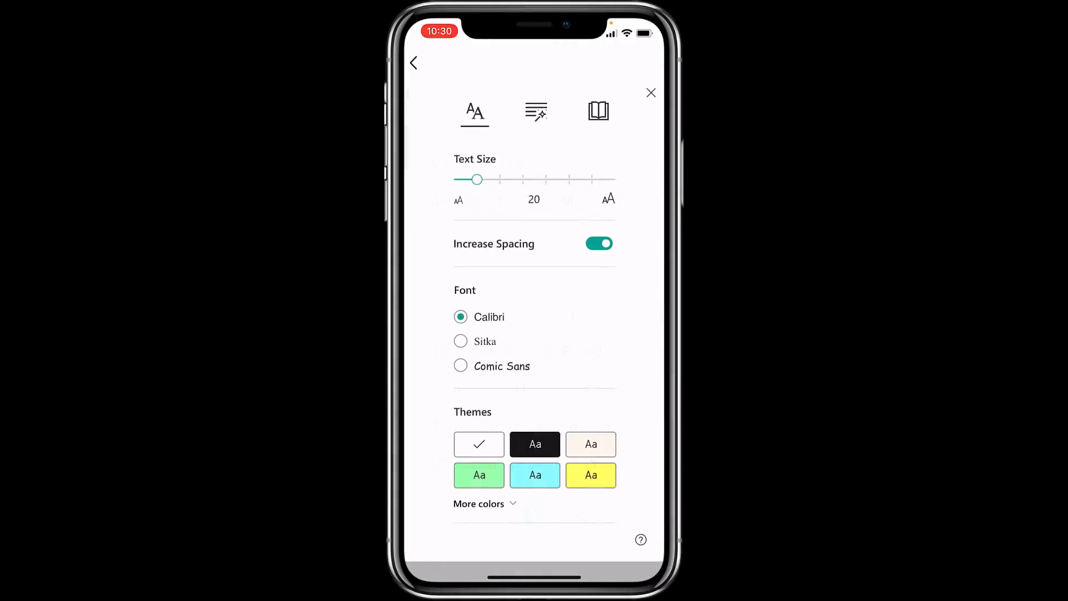
{"action": "left_click", "coordinate": [534, 443]}
{"action": "left_click", "coordinate": [597, 111]}
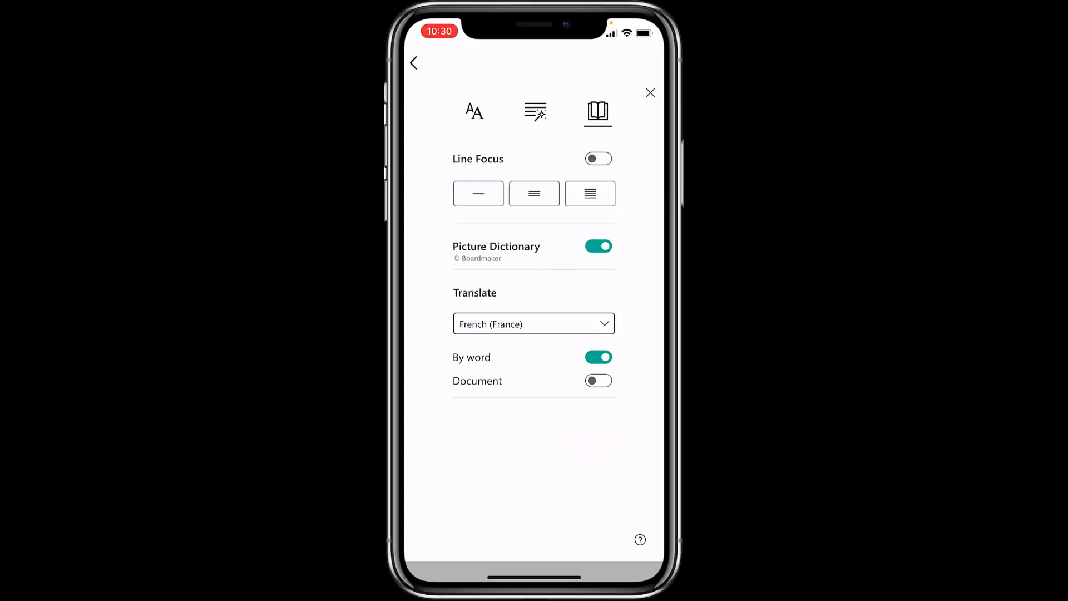
{"action": "left_click", "coordinate": [598, 380]}
{"action": "left_click", "coordinate": [650, 92]}
{"action": "left_click", "coordinate": [534, 514]}
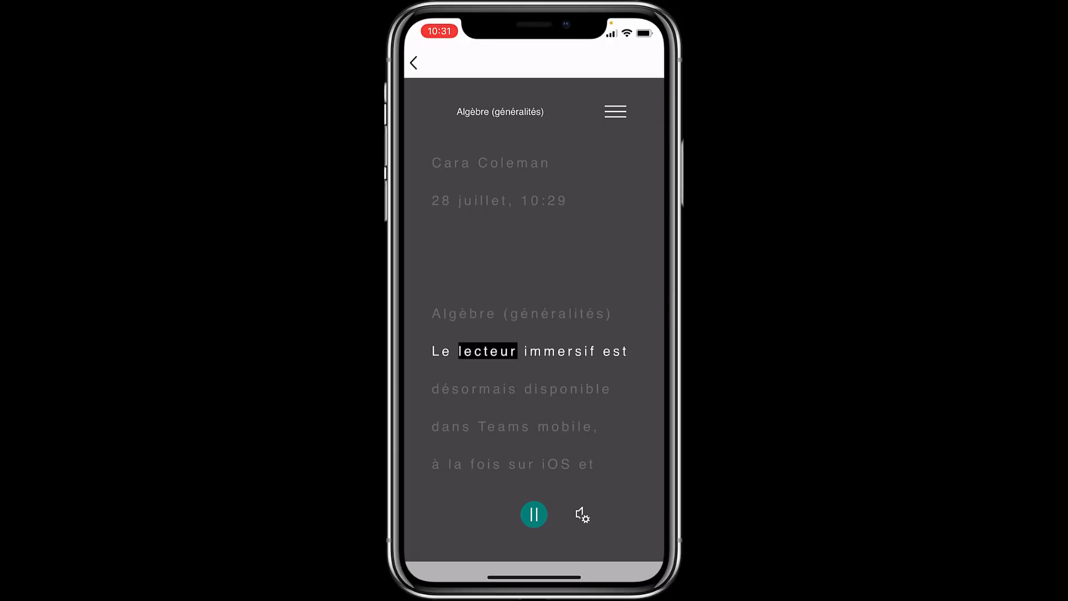
Open the one-to-one chat message in Immersive Reader.
{"action": "left_click", "coordinate": [413, 62]}
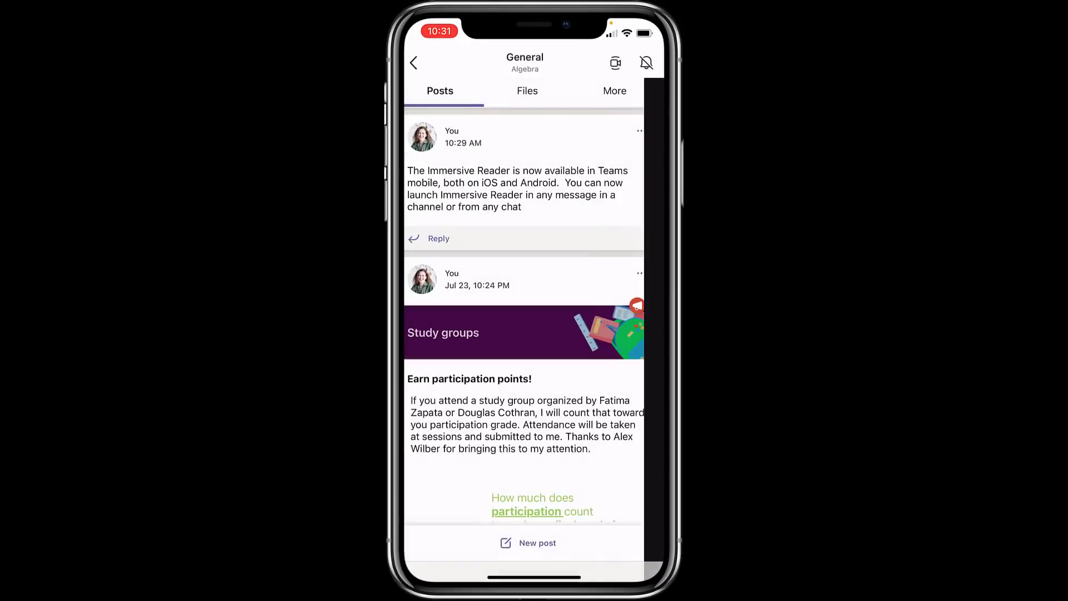
{"action": "left_click", "coordinate": [413, 62]}
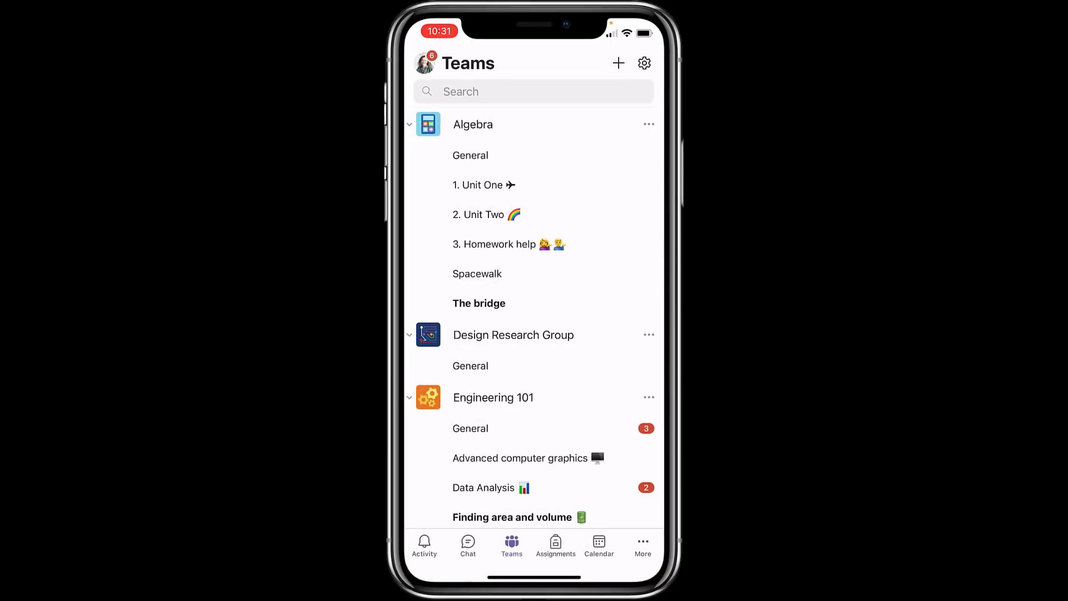
{"action": "left_click", "coordinate": [468, 545]}
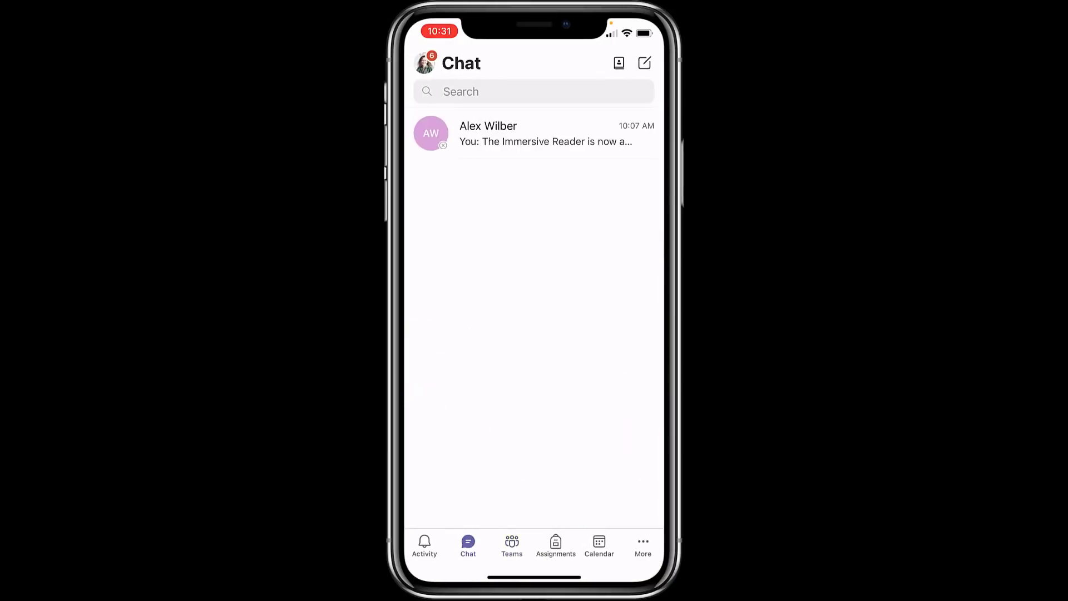
{"action": "left_click", "coordinate": [534, 134]}
{"action": "left_click", "coordinate": [555, 470]}
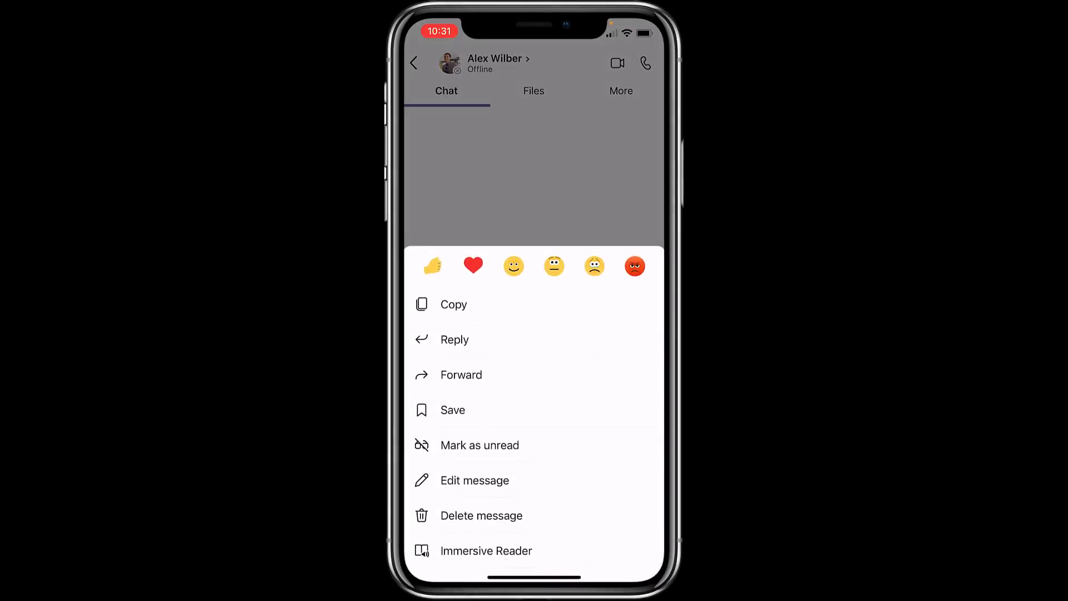
{"action": "left_click", "coordinate": [500, 548]}
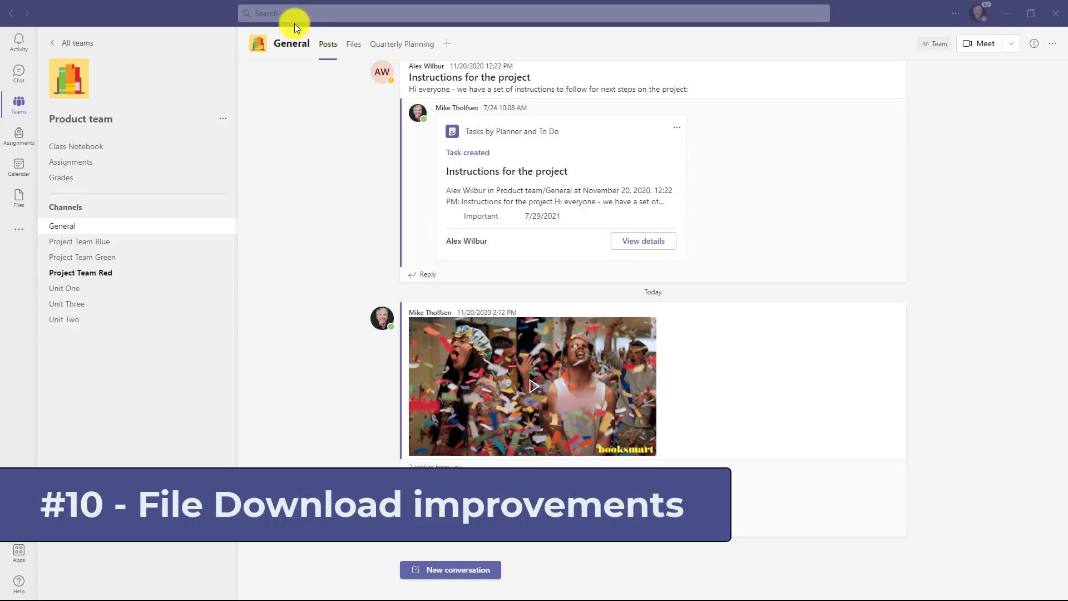
Download Geography.docx from the General channel's Files tab.
{"action": "left_click", "coordinate": [355, 46]}
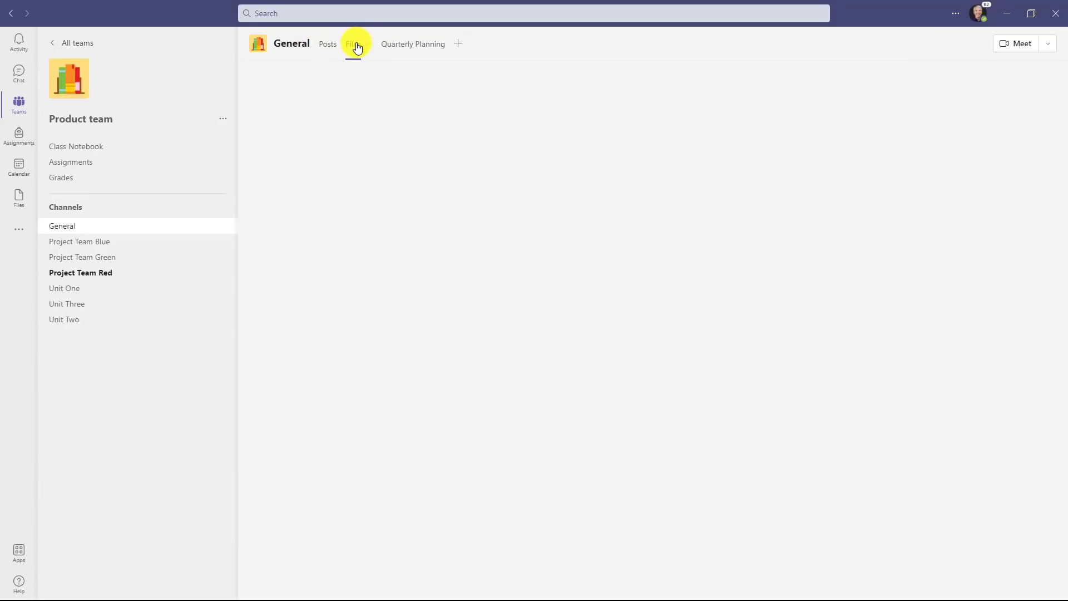
{"action": "mouse_move", "coordinate": [434, 176]}
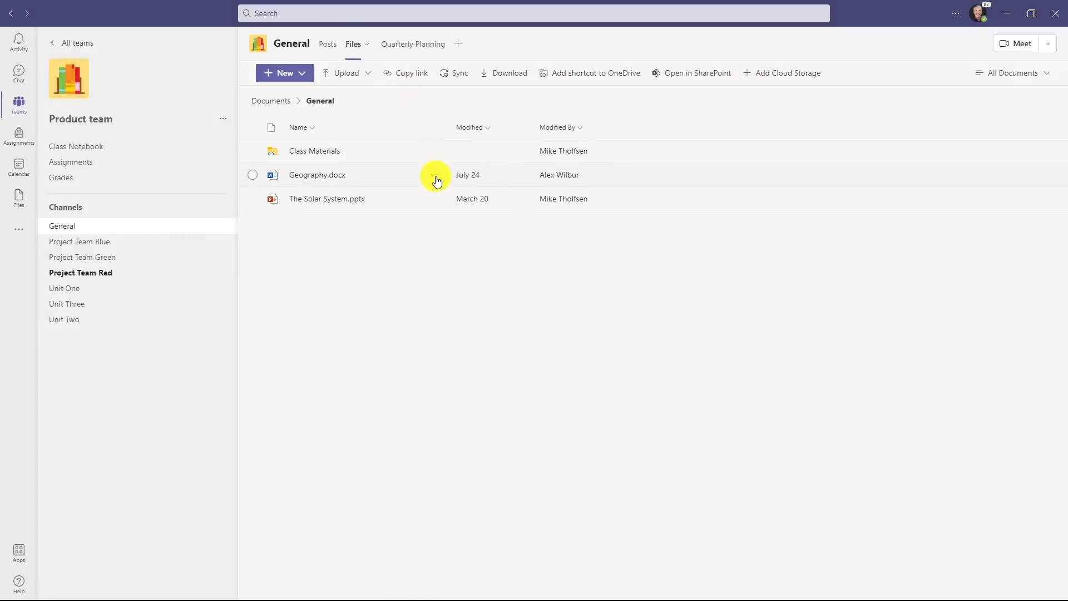
{"action": "left_click", "coordinate": [436, 177]}
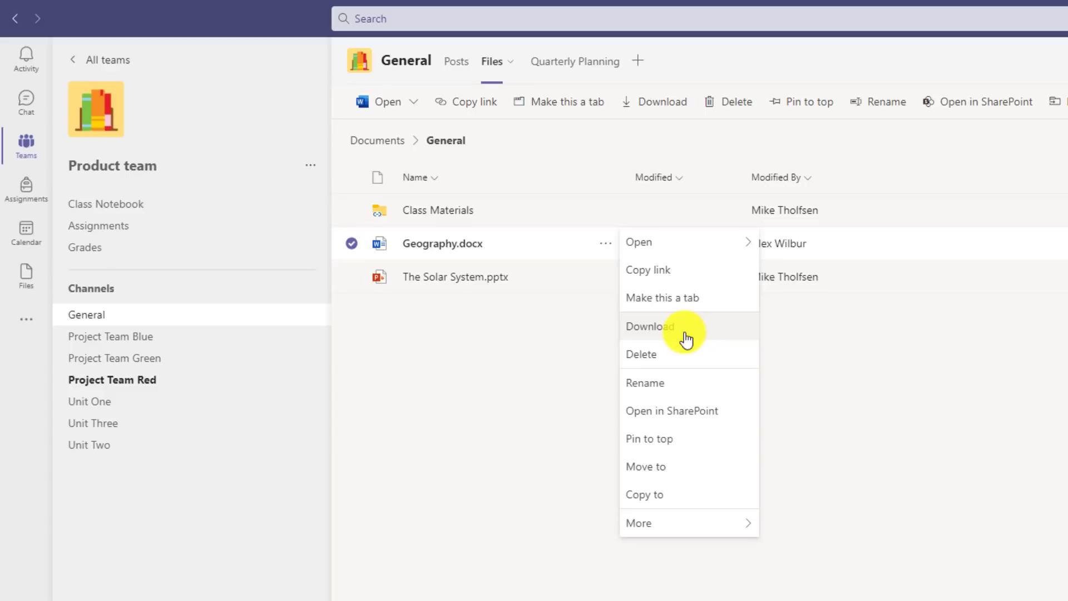
{"action": "left_click", "coordinate": [686, 334]}
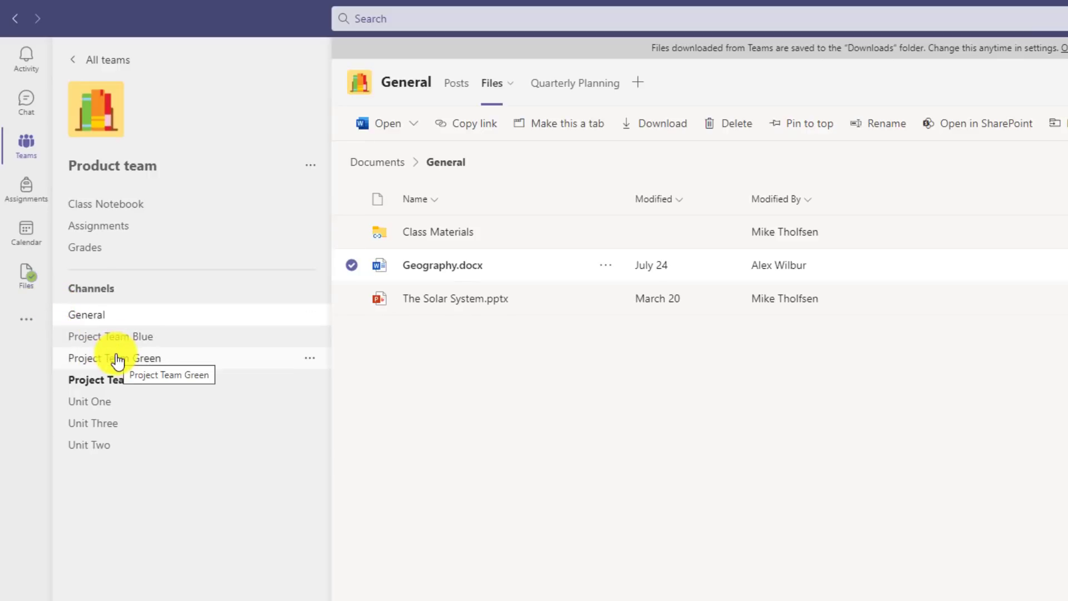
Download 'TPS Report - next gen designs.pptx' from the chat and view it in Files > Downloads.
{"action": "left_click", "coordinate": [27, 105]}
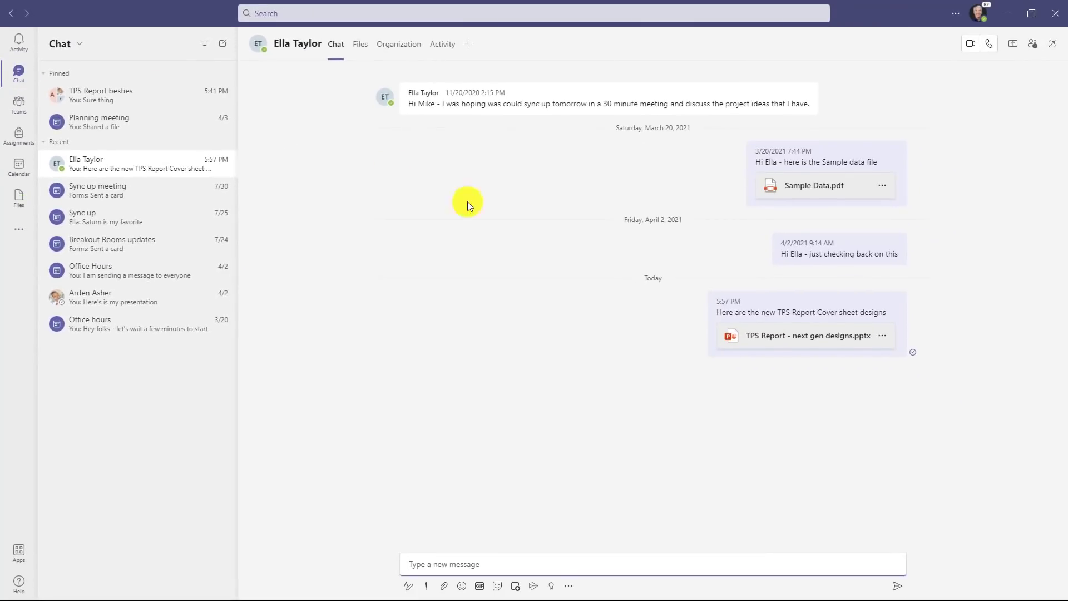
{"action": "left_click", "coordinate": [883, 336]}
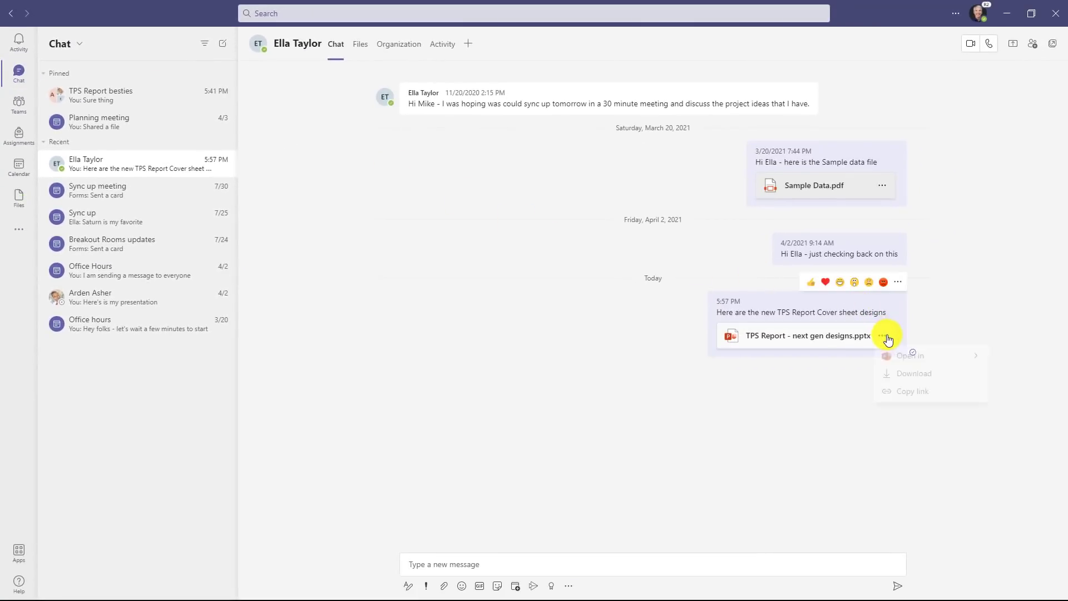
{"action": "left_click", "coordinate": [913, 374]}
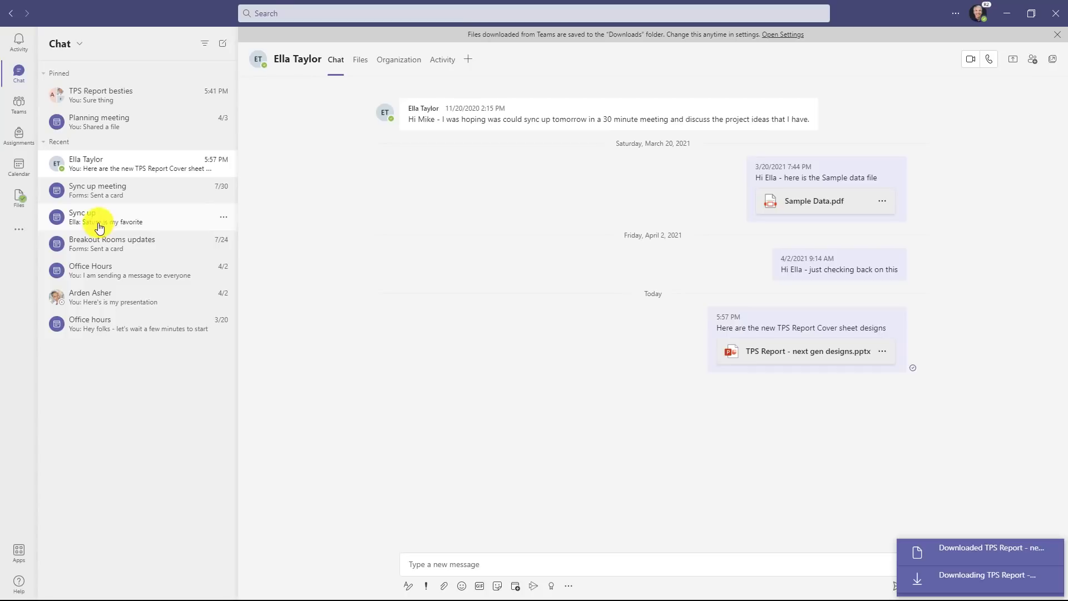
{"action": "left_click", "coordinate": [19, 198]}
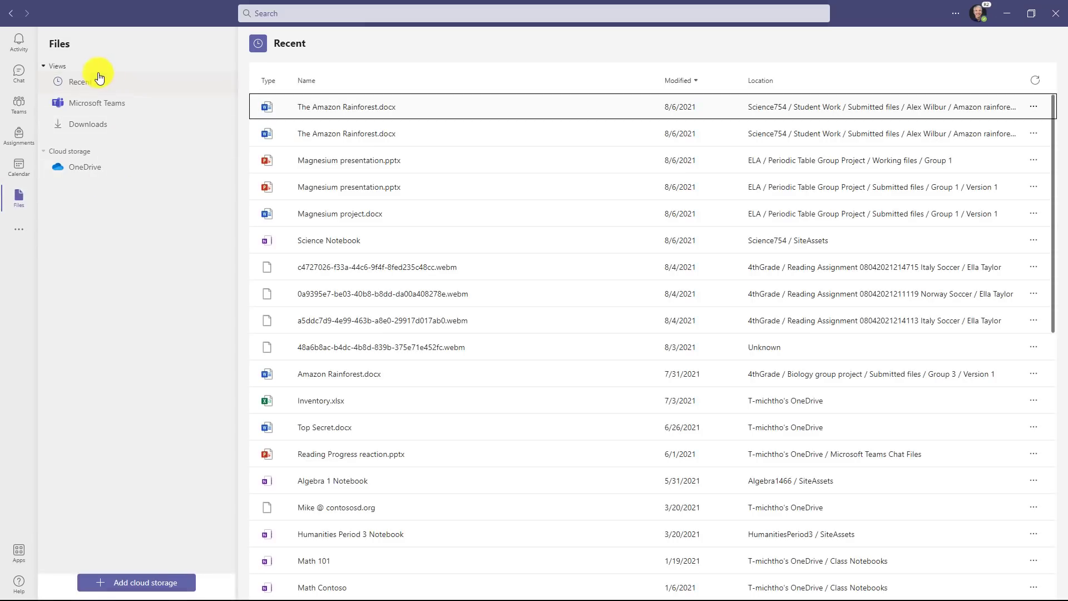
{"action": "left_click", "coordinate": [83, 128]}
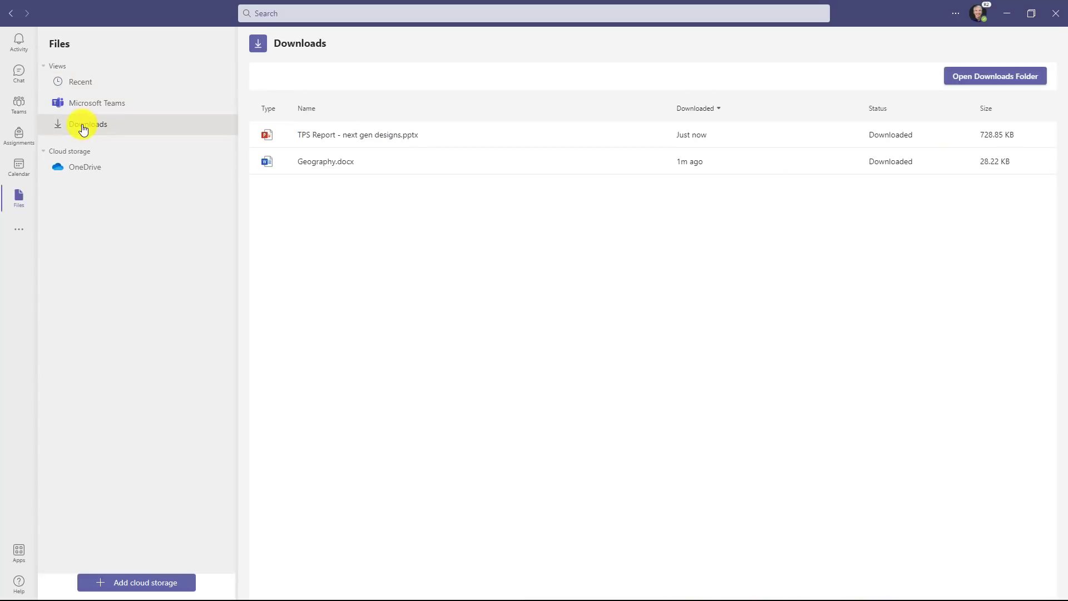